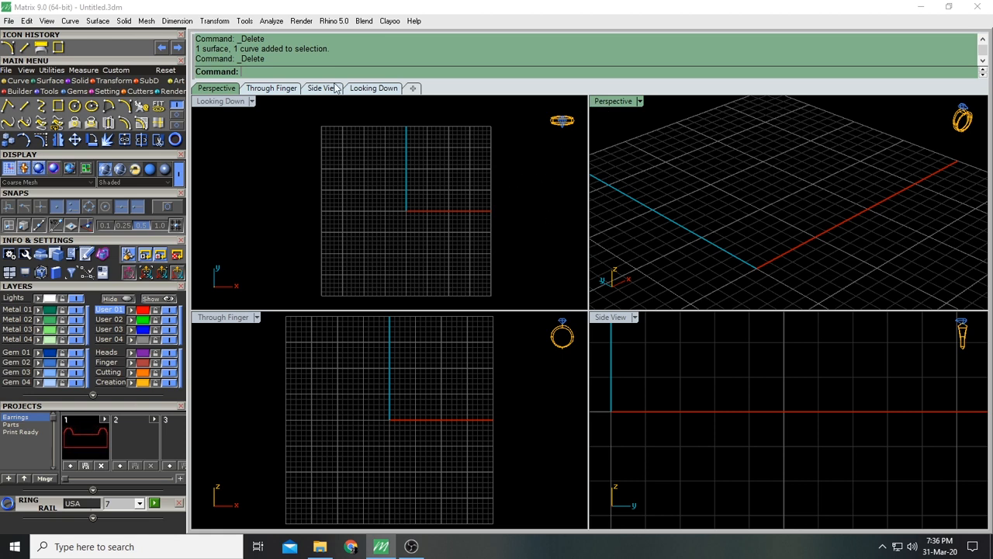
Maximize the Perspective viewport and create a USA size 7 ring rail curve
left_click(112, 81)
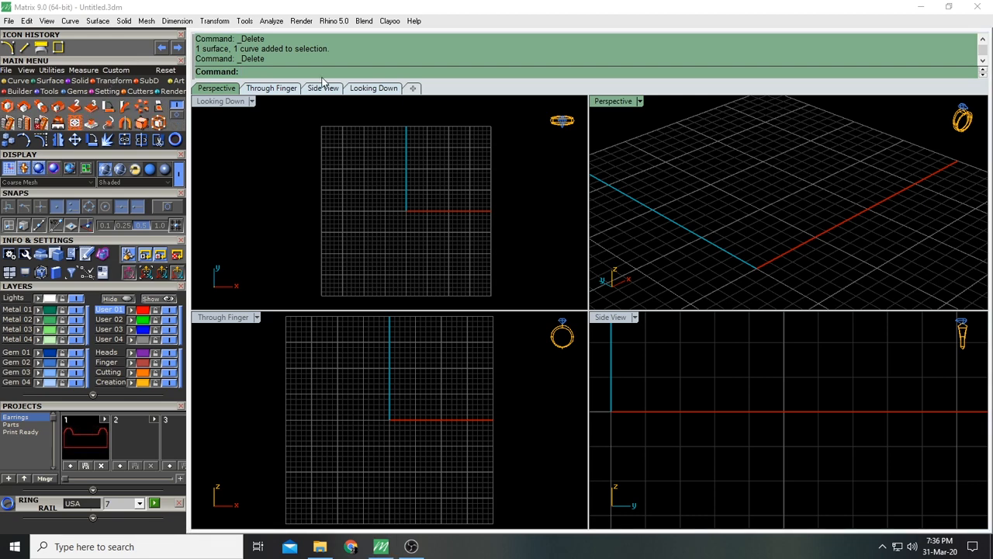
double_click(604, 101)
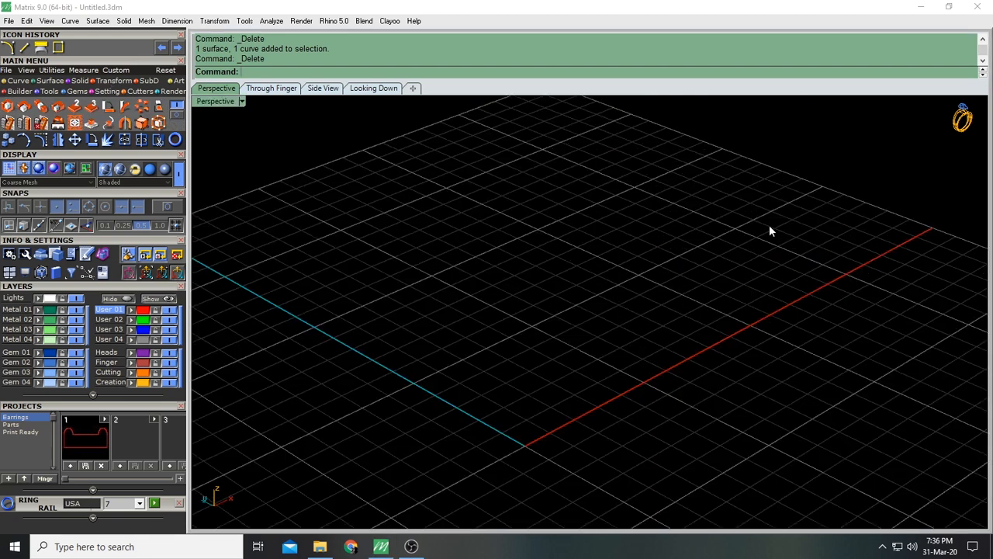
right_click_drag(769, 231, 677, 247)
right_click_drag(694, 304, 650, 325)
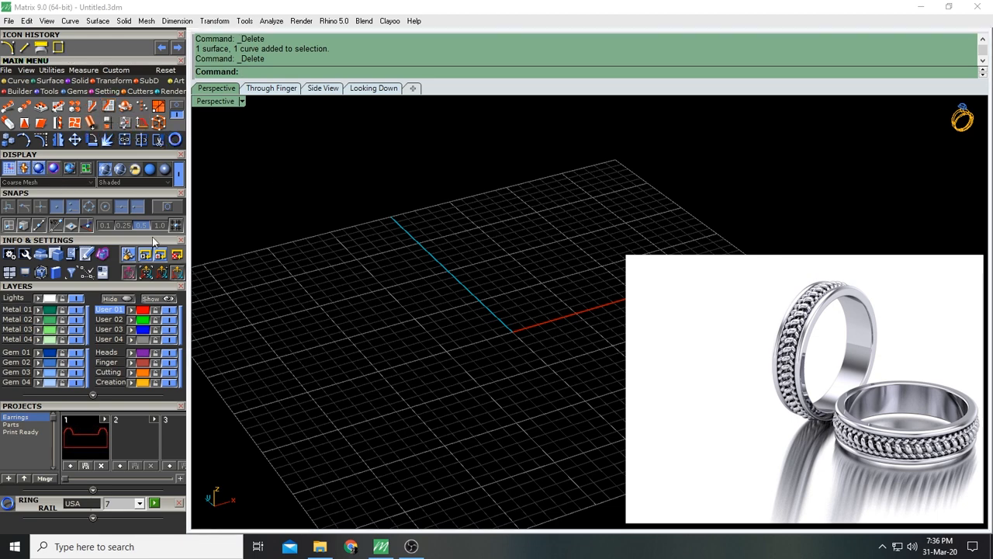
scroll(151, 404, "down", 1)
scroll(151, 403, "down", 2)
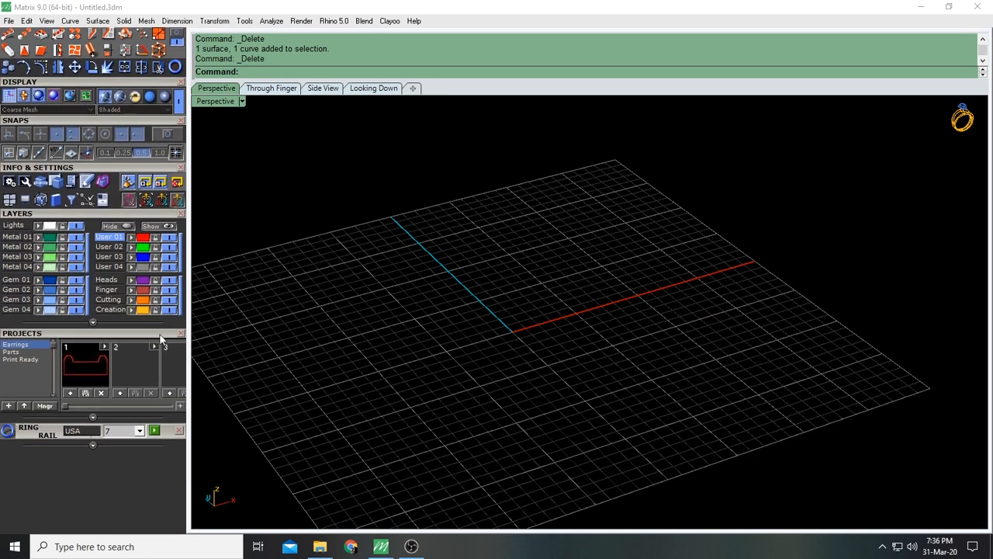
left_click(155, 431)
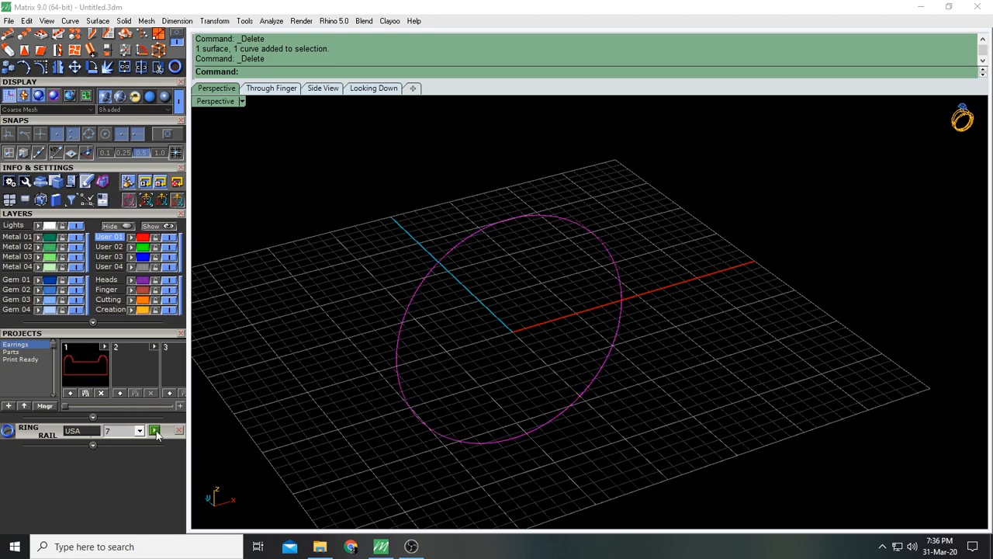
Extrude the ring rail curve 2.5 to both sides as an open band surface
right_click_drag(446, 298, 533, 272)
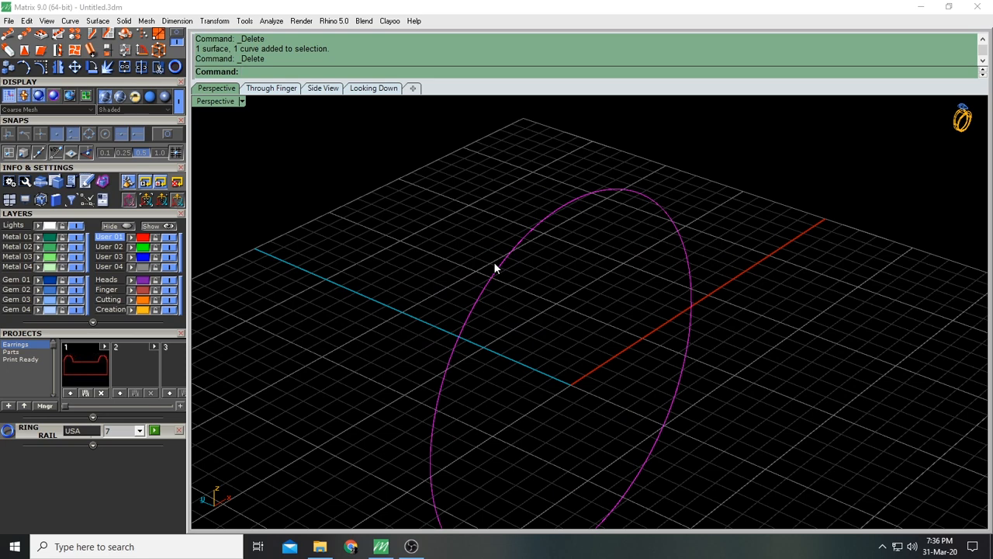
key("Return")
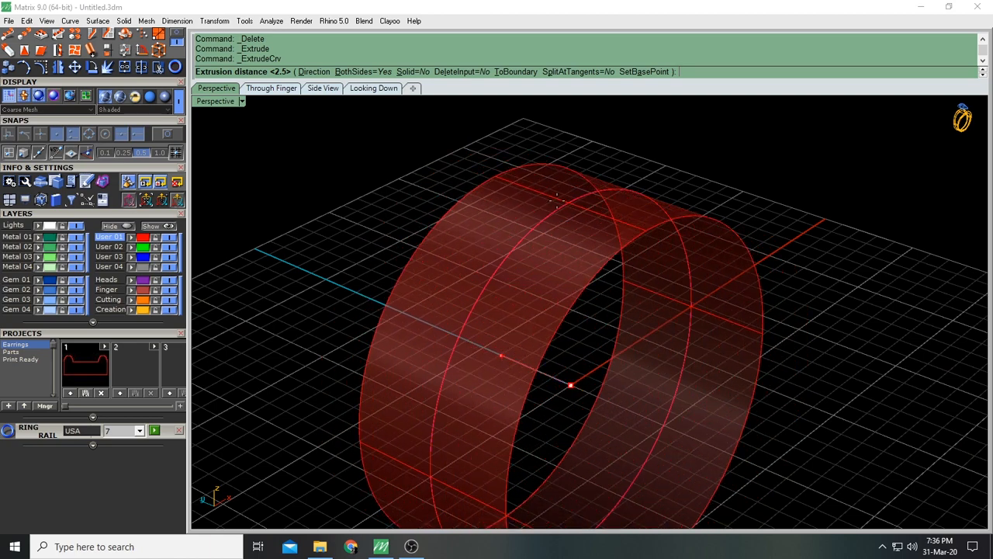
left_click(557, 200)
right_click_drag(603, 213, 584, 263)
Assign the extruded ring band surface to the Metal 01 layer
left_click(585, 264)
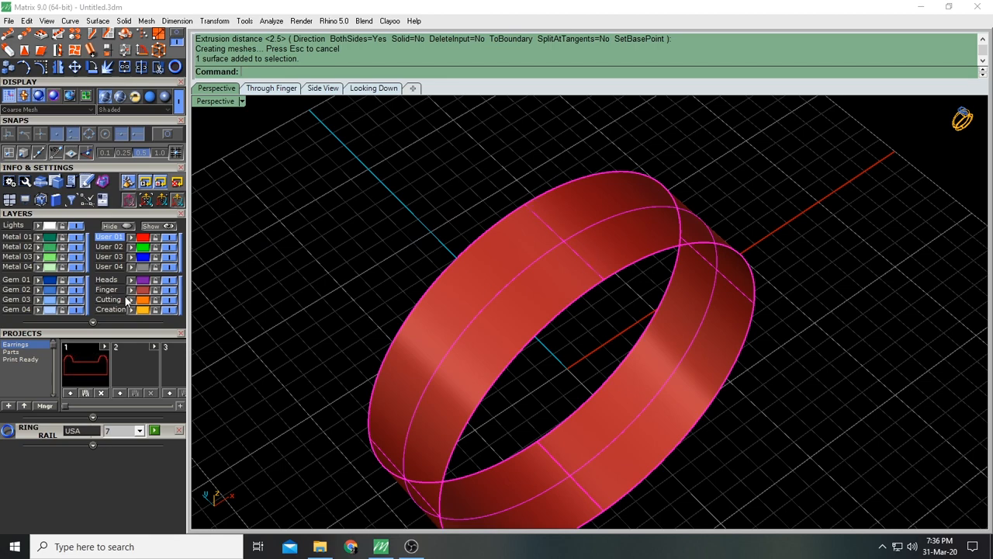
left_click(38, 239)
left_click(397, 256)
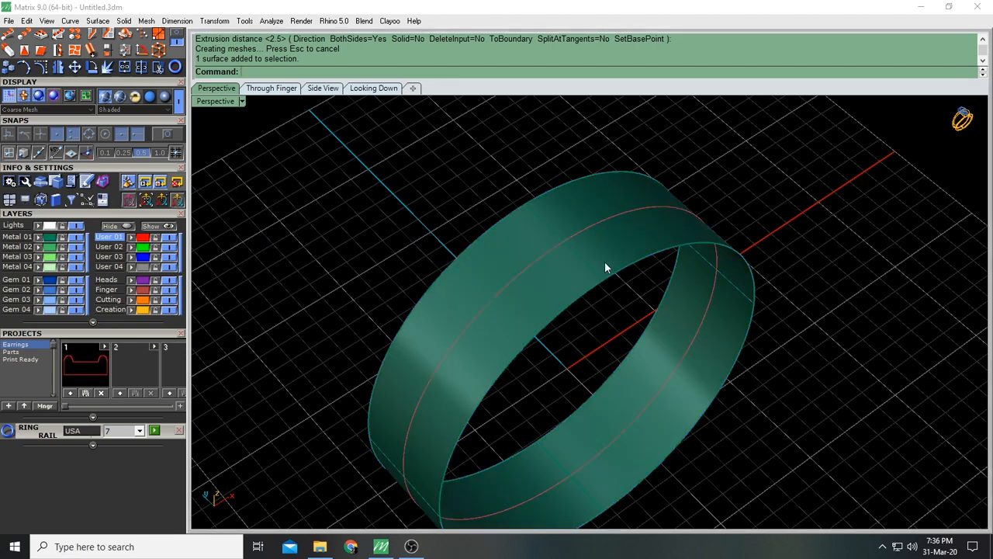
Examine the selected ring band surface from several angles and distances
left_click(564, 248)
scroll(583, 258, "down", 3)
mouse_move(584, 258)
right_mouse_down()
mouse_move(550, 198)
mouse_move(591, 248)
right_mouse_up()
scroll(558, 206, "up", 6)
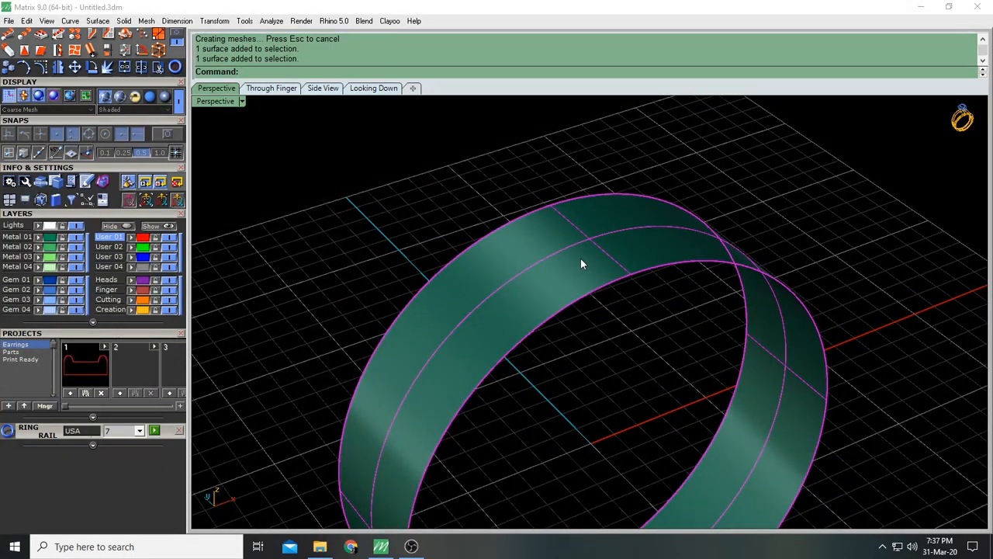
scroll(609, 339, "down", 3)
right_click_drag(618, 348, 603, 379)
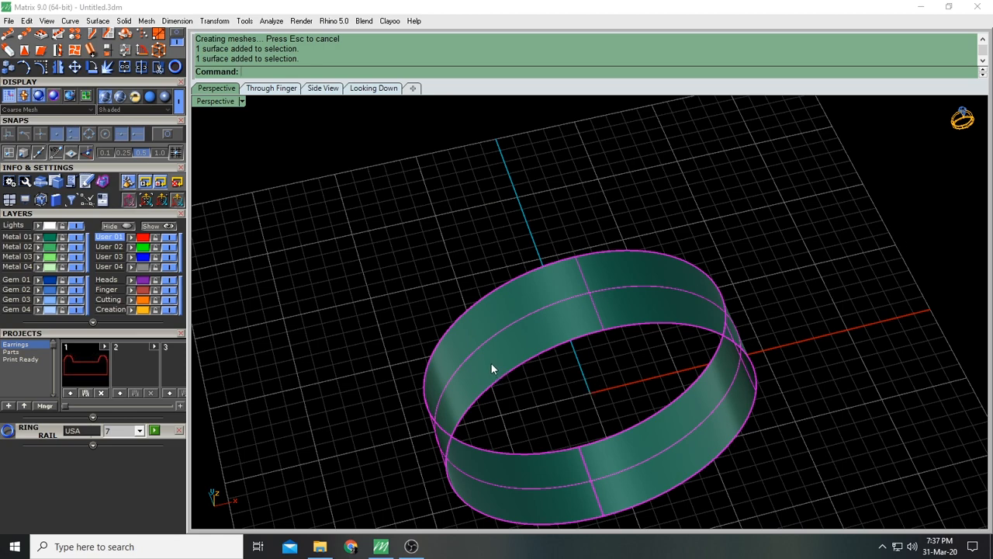
mouse_move(576, 286)
right_mouse_down()
mouse_move(590, 273)
mouse_move(576, 277)
right_mouse_up()
scroll(573, 308, "up", 5)
scroll(571, 262, "down", 5)
right_click_drag(610, 330, 566, 261)
scroll(616, 339, "down", 2)
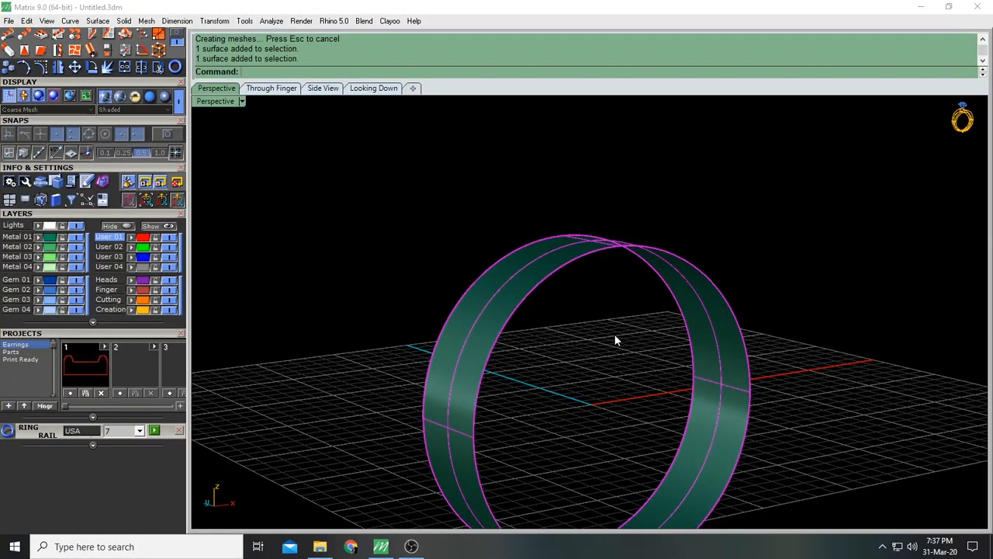
right_click_drag(616, 339, 575, 377)
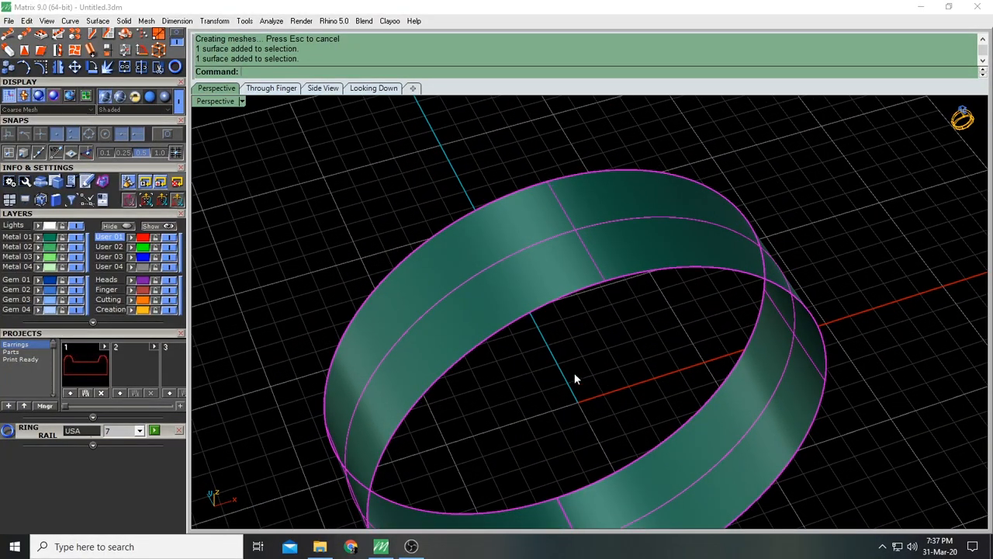
scroll(831, 281, "down", 3)
right_click_drag(825, 292, 725, 358)
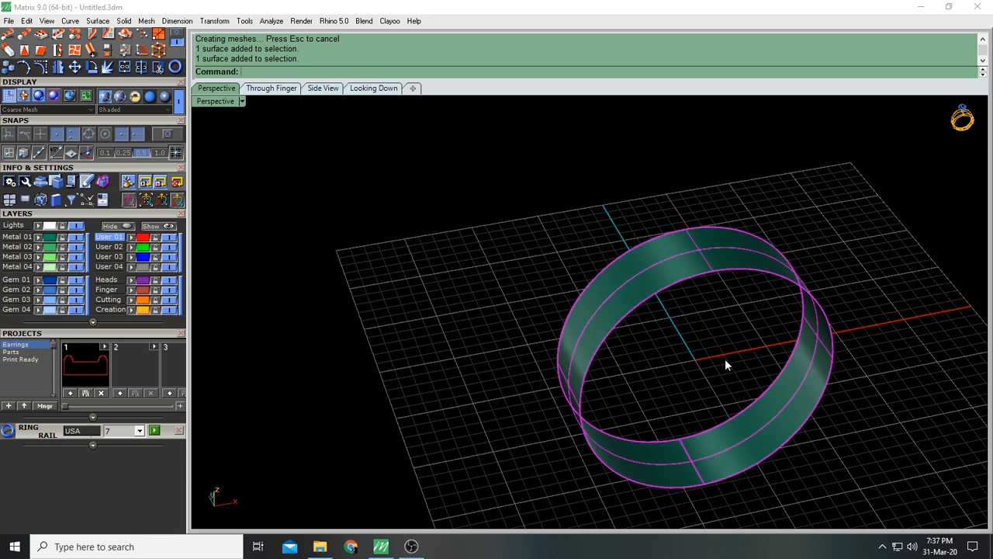
Try creating UV curves from the ring band surface and delete the resulting flat outline
scroll(134, 85, "up", 3)
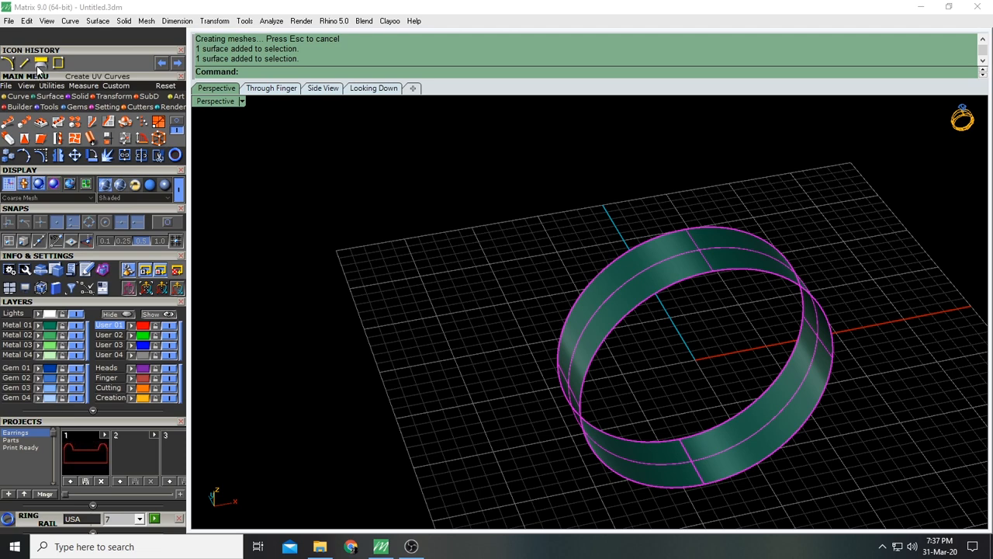
left_click(26, 96)
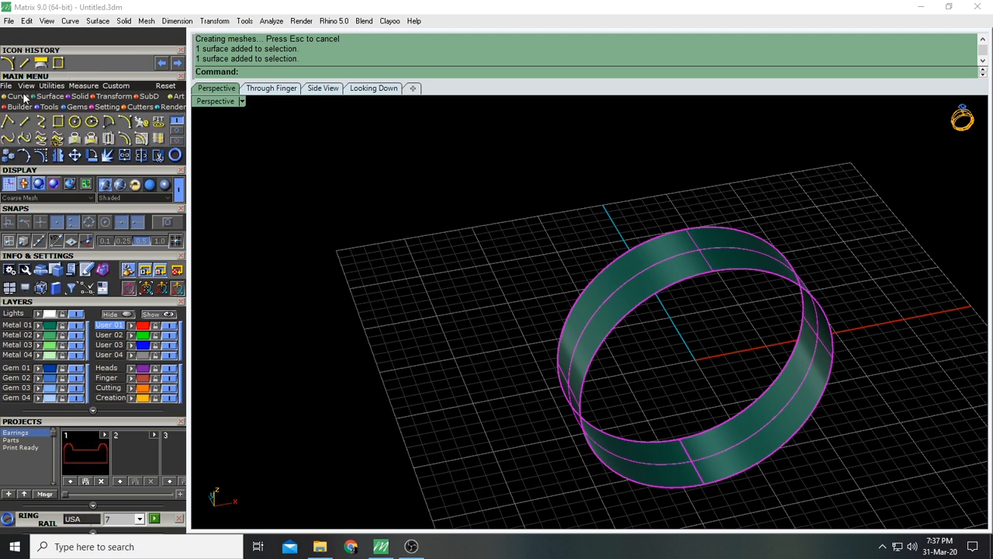
left_click(175, 130)
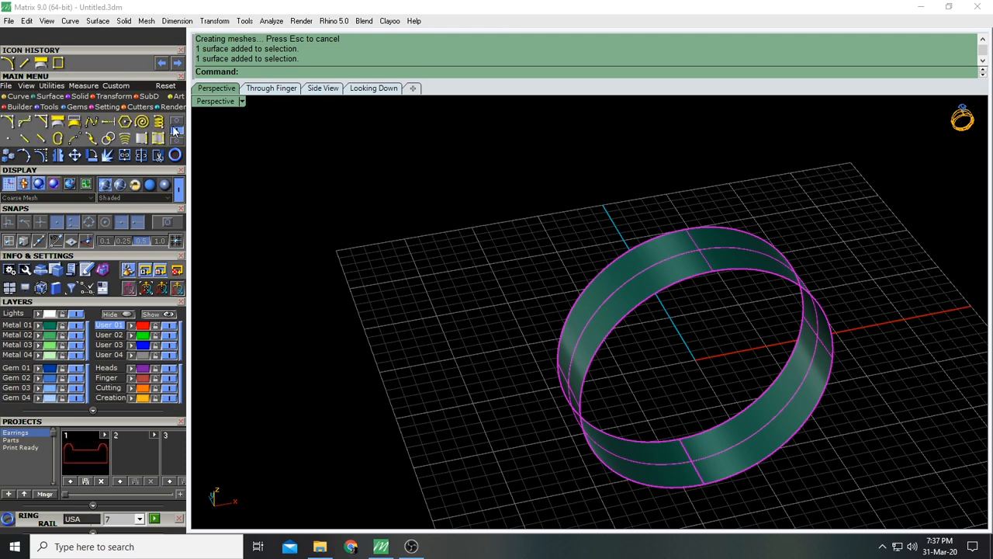
left_click(58, 124)
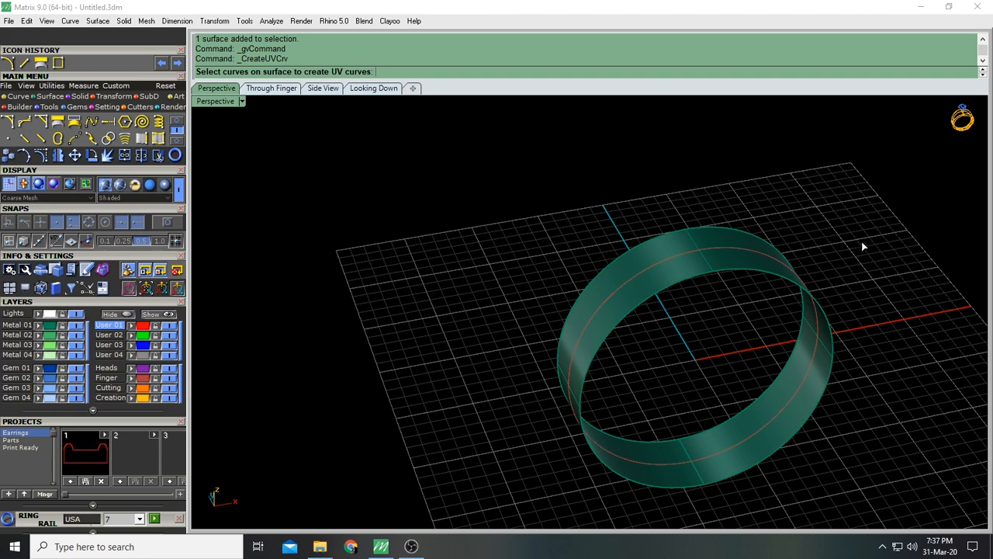
right_click_drag(863, 246, 756, 233, "shift")
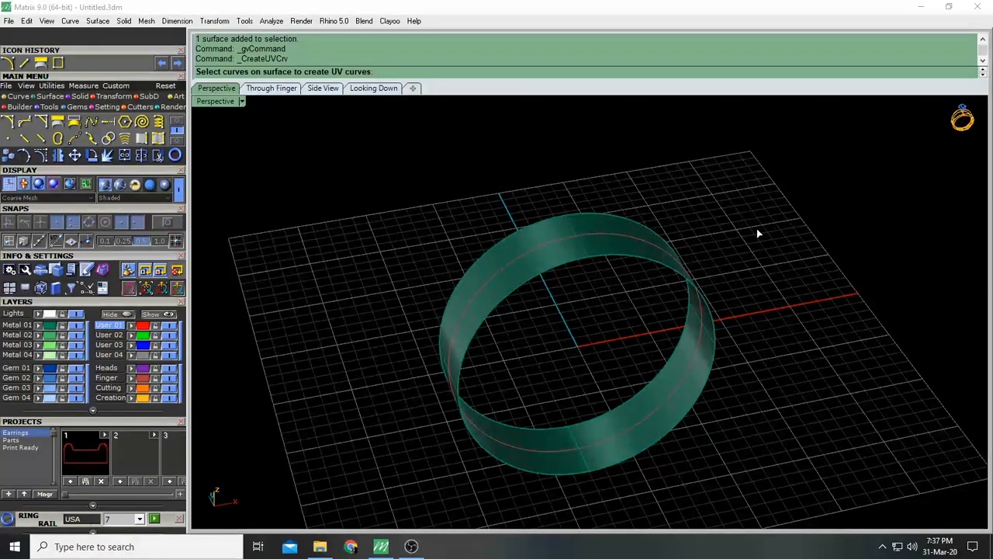
left_click(564, 257)
left_click(609, 335)
key("Delete")
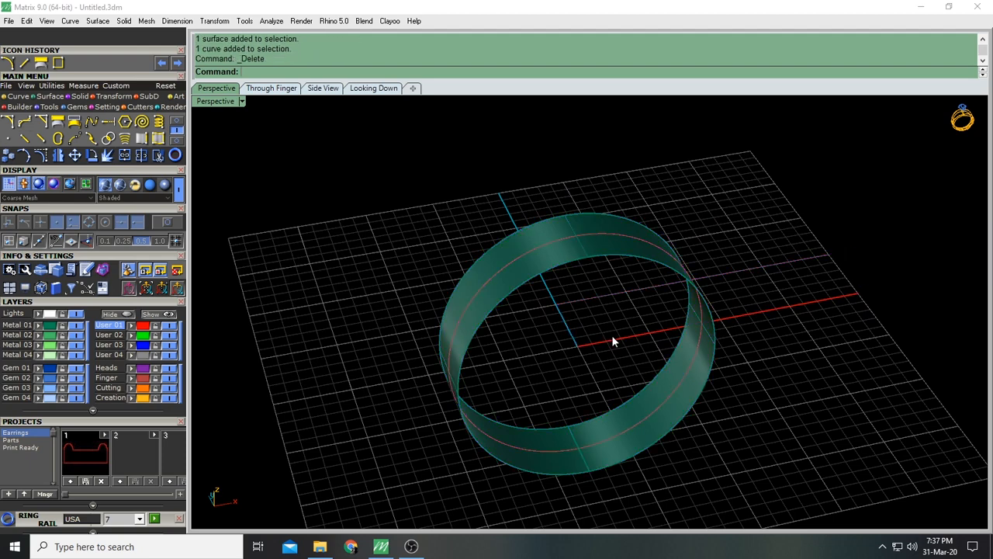
Create UV curves from the ring band surface to unroll it as a flat rectangular outline
left_click(567, 246)
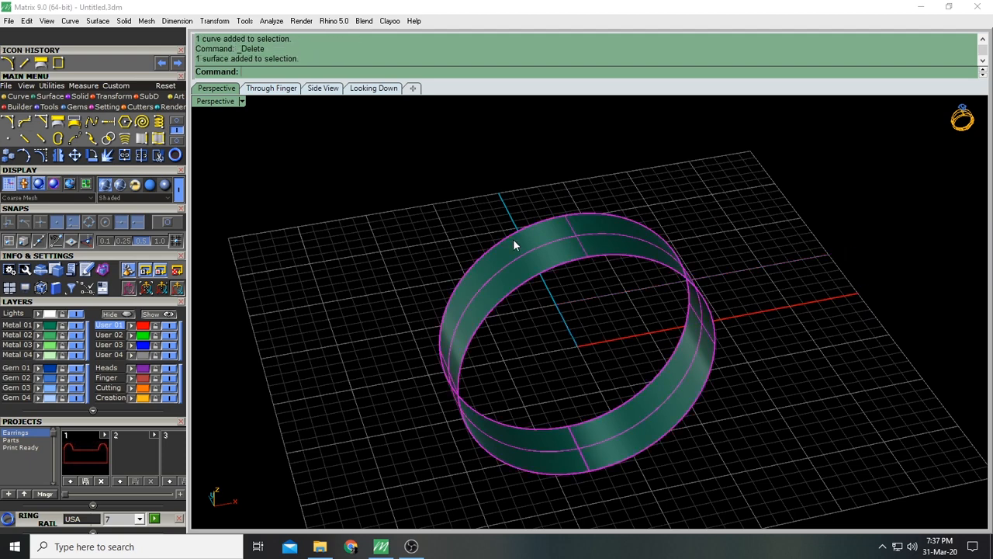
left_click(38, 66)
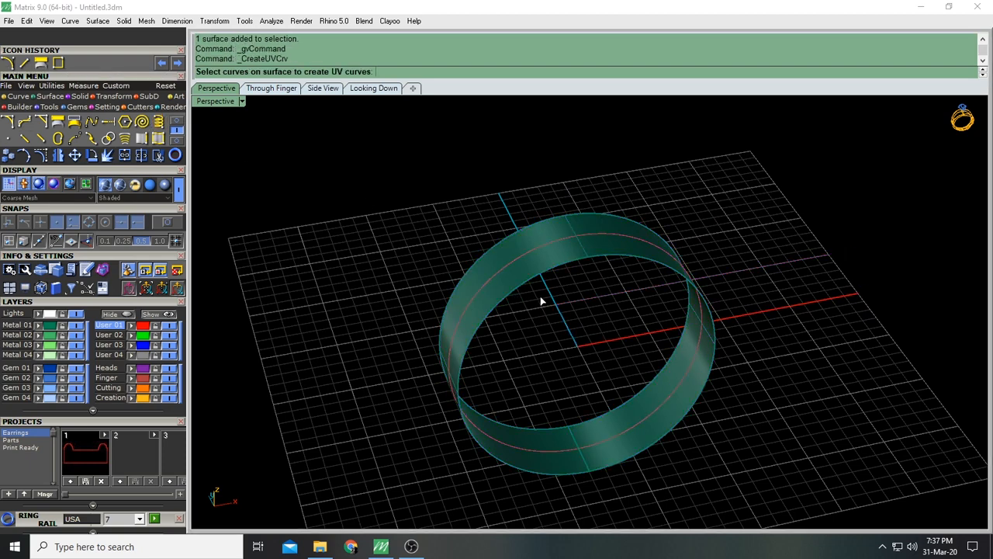
key("Return")
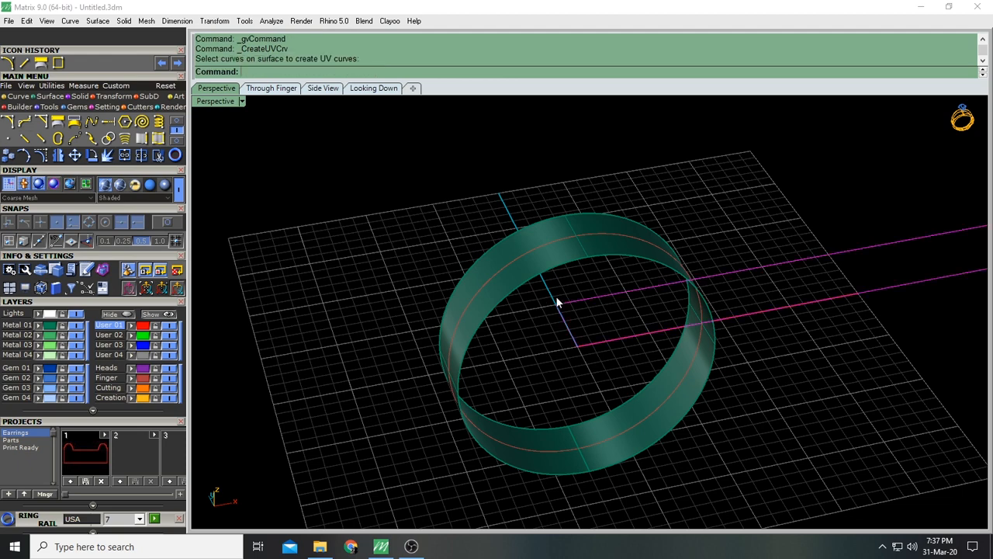
scroll(556, 296, "down", 5)
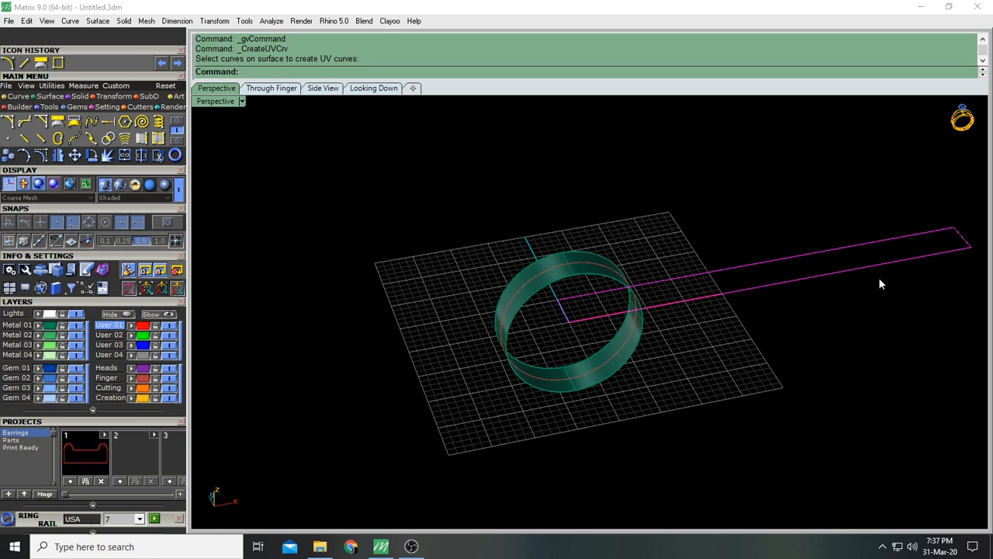
key("Escape")
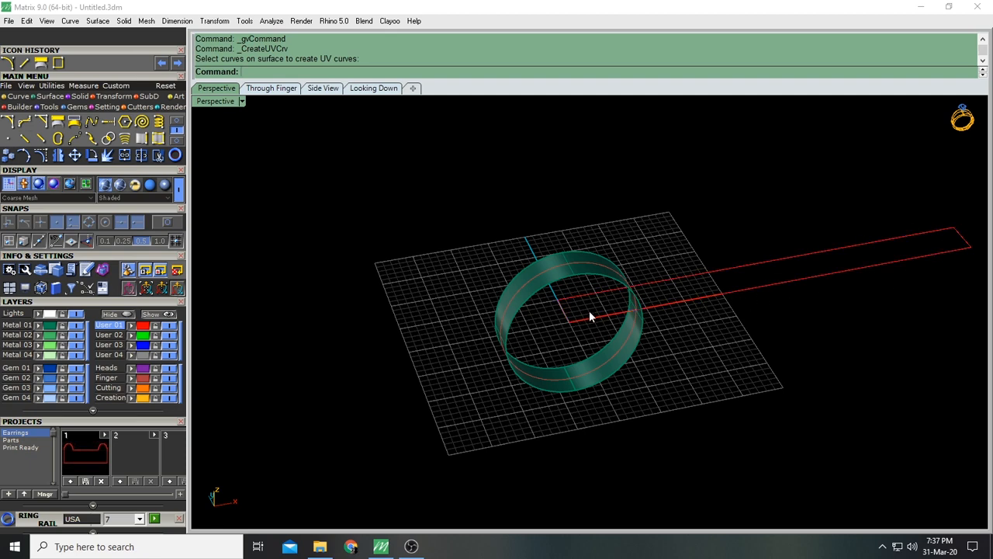
left_click(763, 285)
key("Escape")
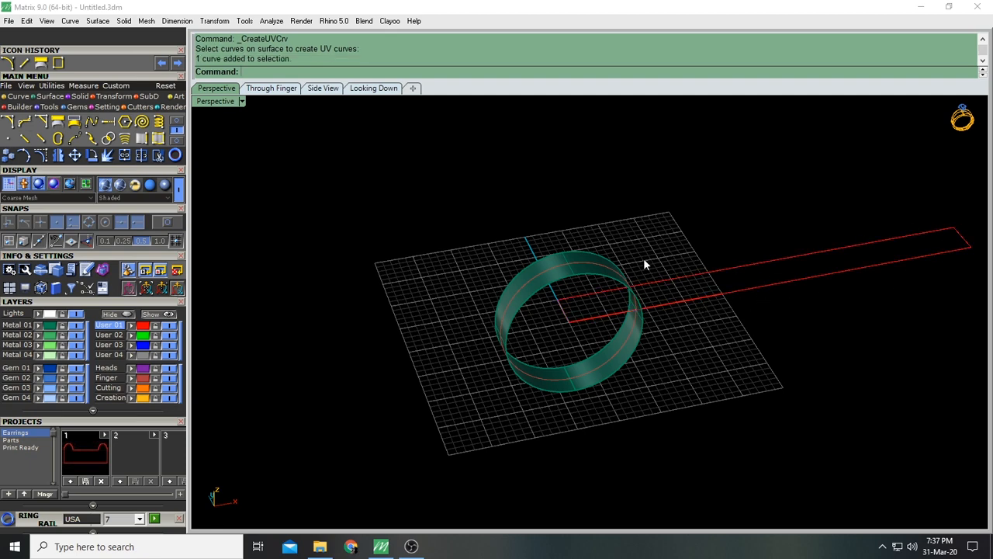
scroll(632, 268, "up", 2)
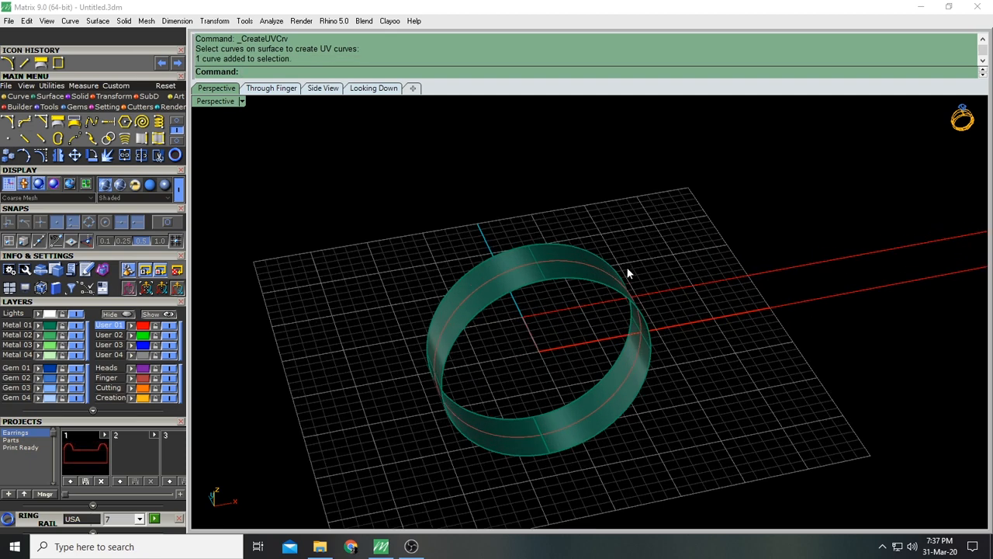
Try filling the flat UV outline with a Patch surface and delete that surface
left_click(804, 267)
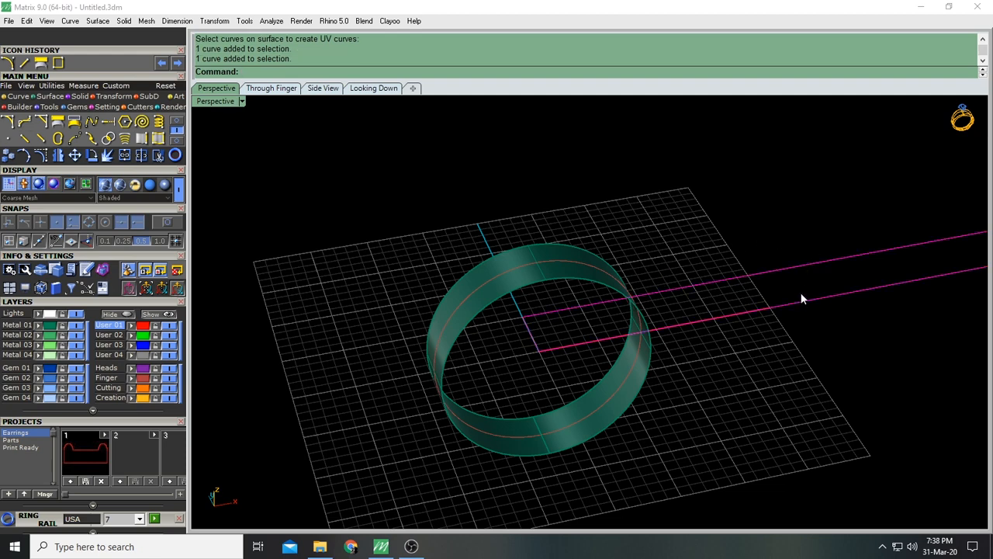
left_click(688, 305)
left_click(682, 285)
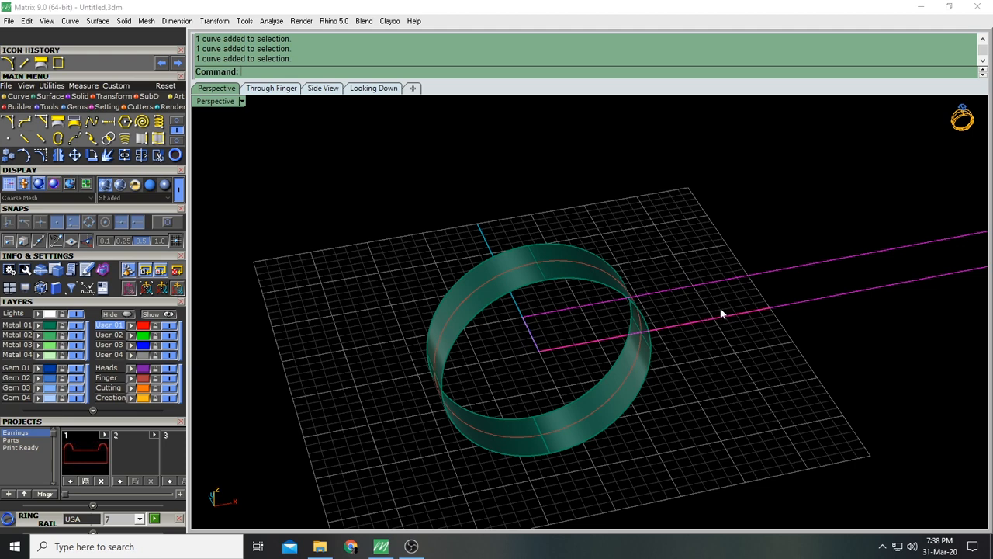
type("Patch")
key("Return")
key("Return")
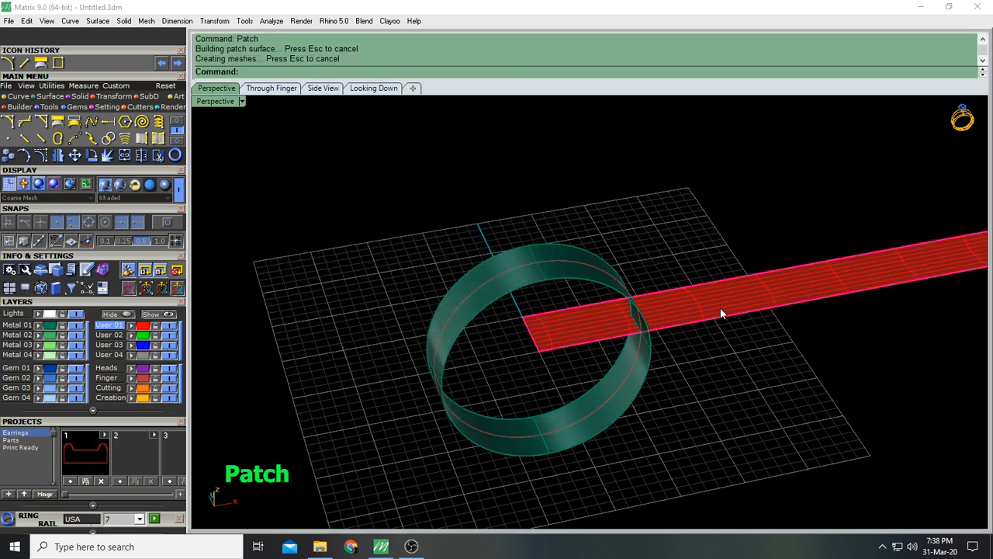
left_click(700, 305)
key("Delete")
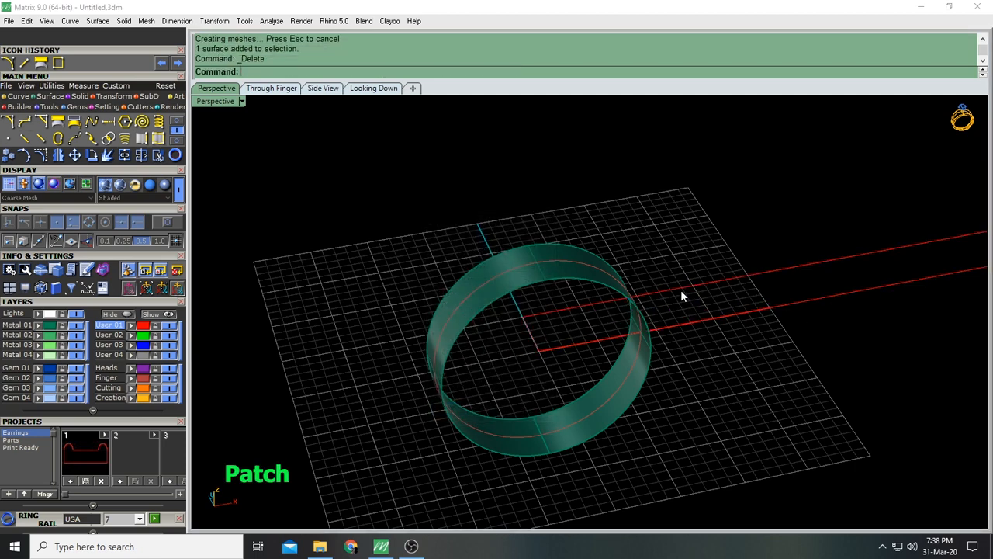
Fill the flat UV outline with a planar surface using PlanarSrf and select the new surface
left_click(681, 294)
type("PlanarSrf")
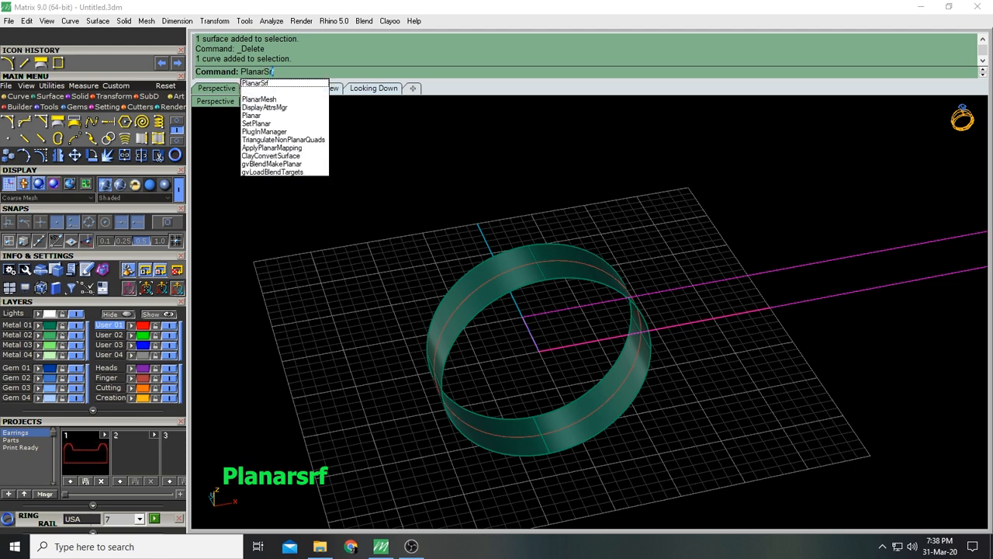
key("Return")
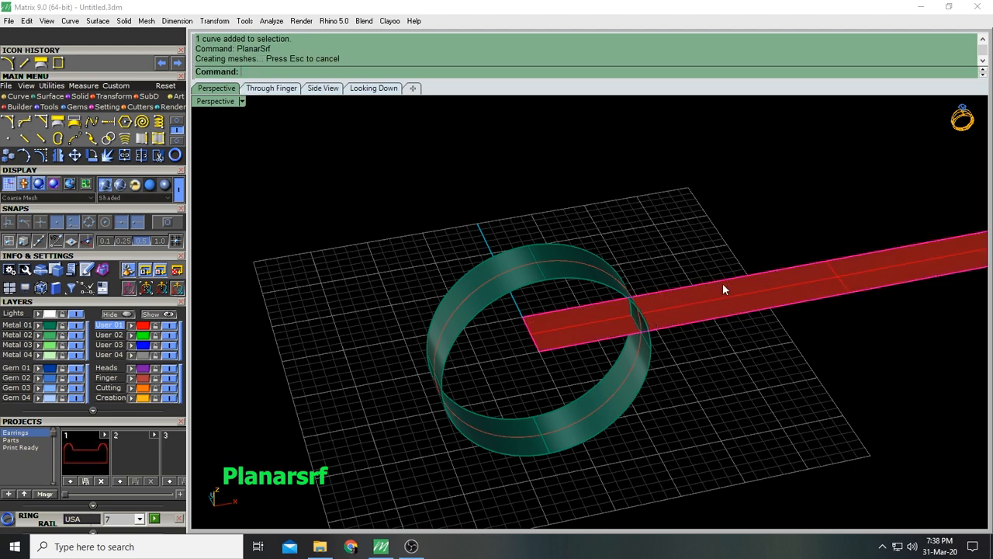
left_click(674, 286)
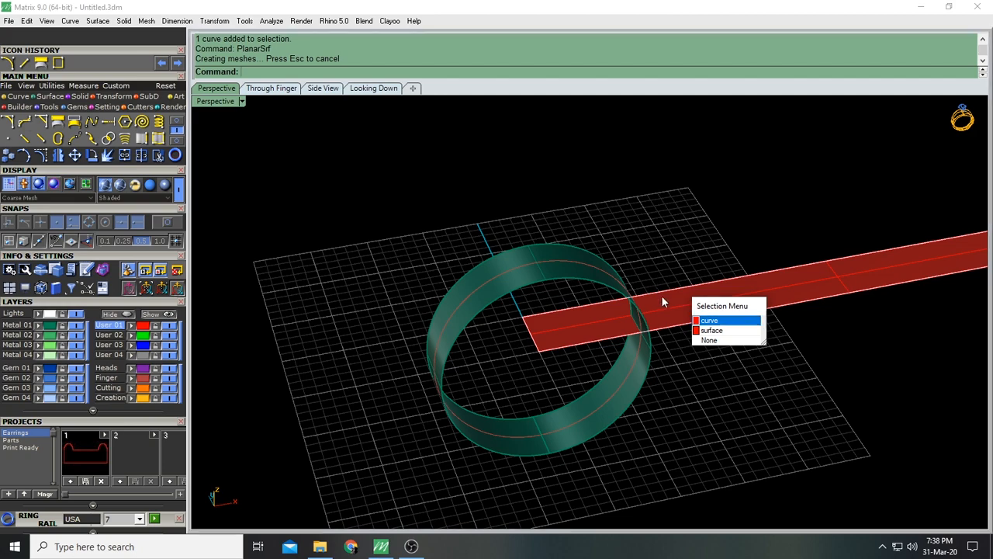
left_click(712, 330)
right_click_drag(923, 279, 686, 317)
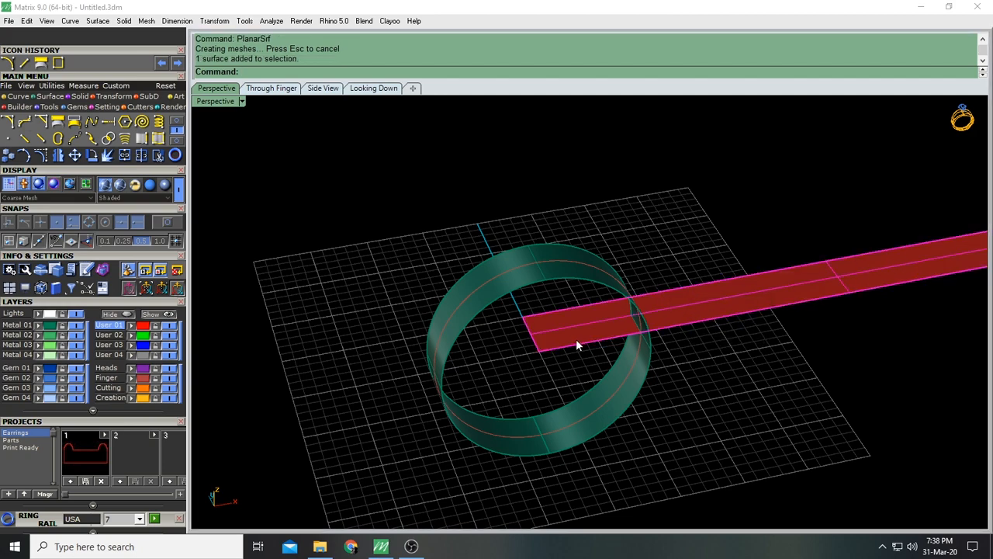
Assign the flat strip surface to layer User 02 and clear the selection
scroll(576, 339, "up", 3)
right_click_drag(593, 354, 552, 332)
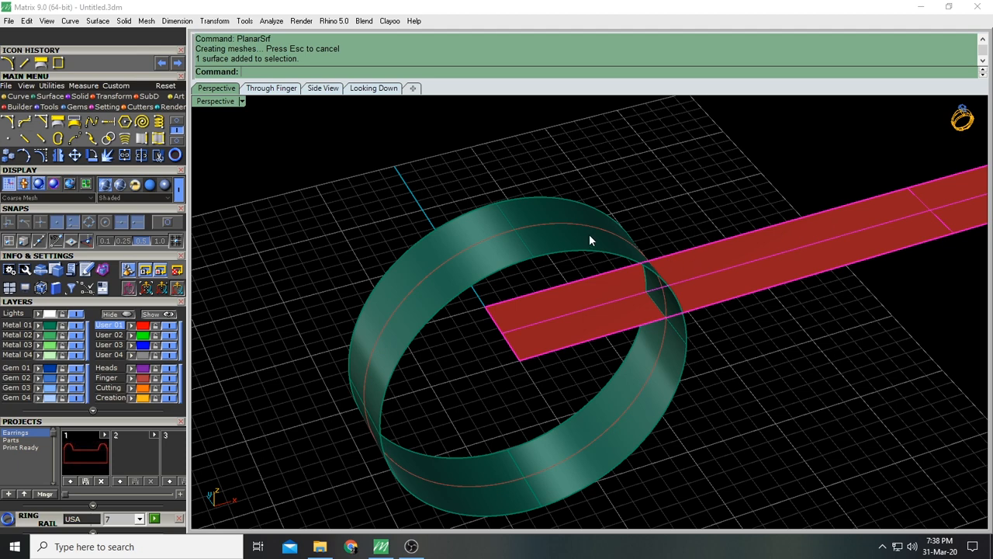
left_click(533, 253)
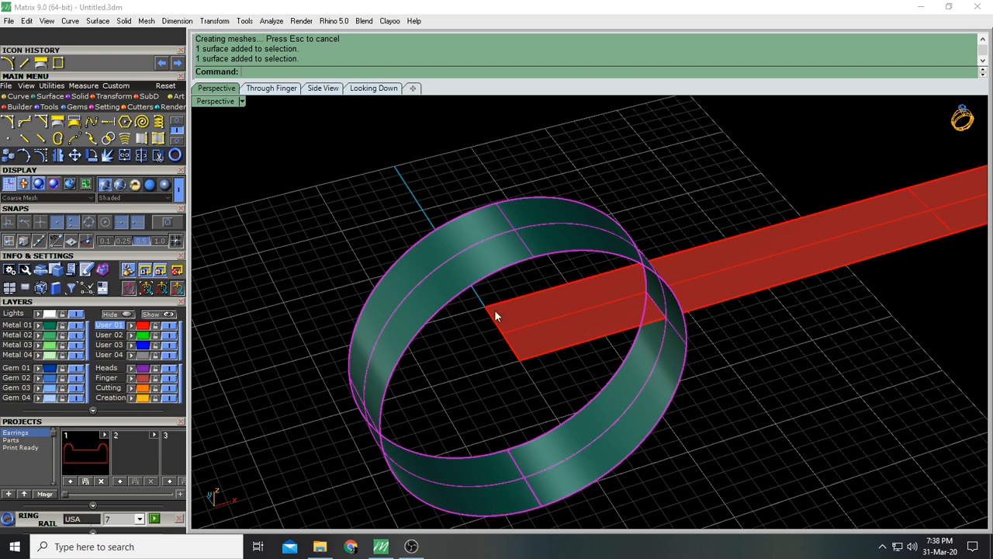
left_click(562, 339)
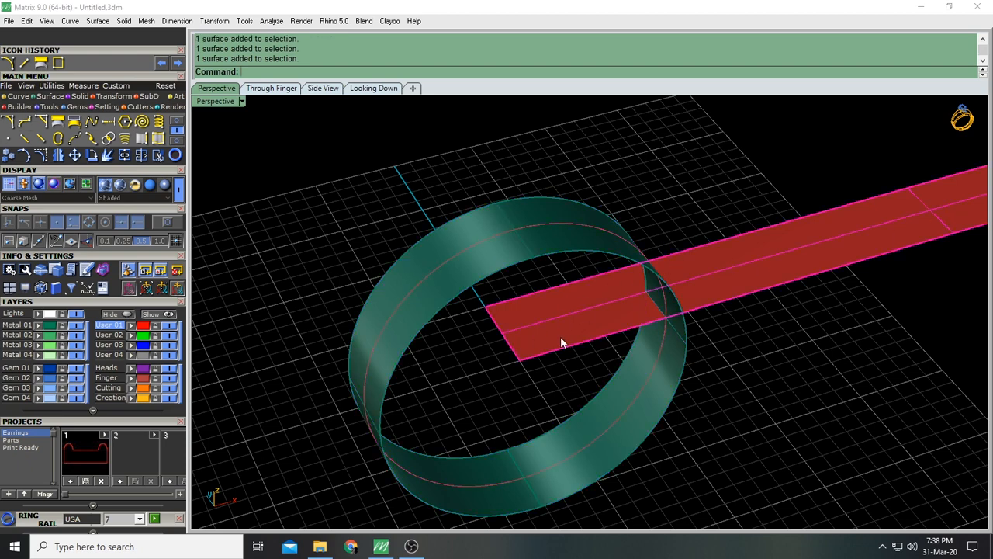
left_click(136, 336)
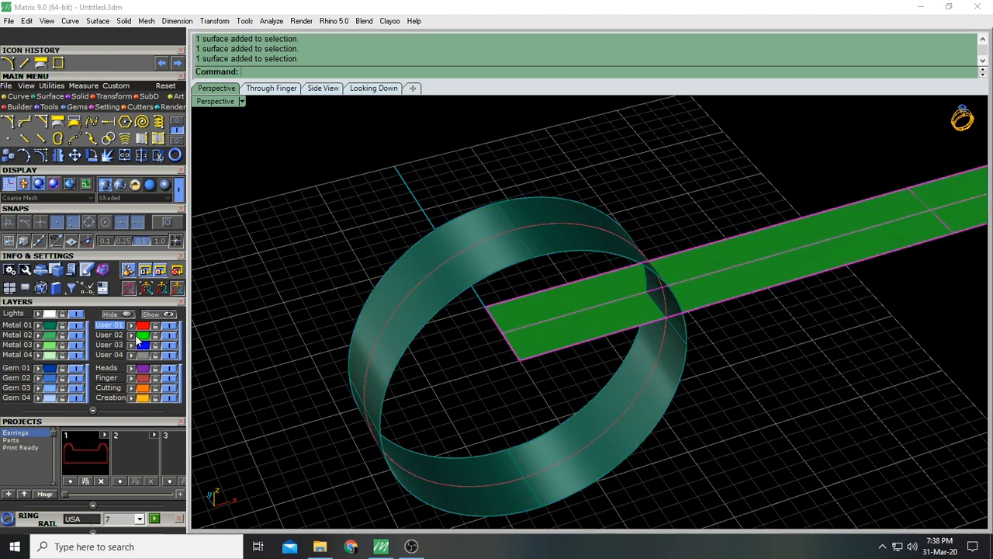
left_click(420, 312)
Hide the Metal 01 and Finger layers, and delete the outline curve around the flat strip
left_click(75, 325)
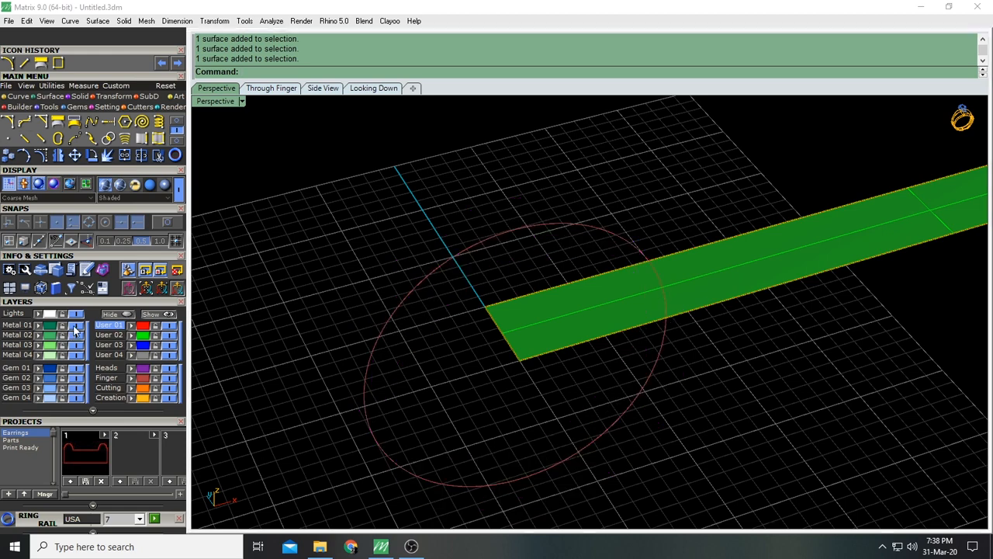
left_click(168, 378)
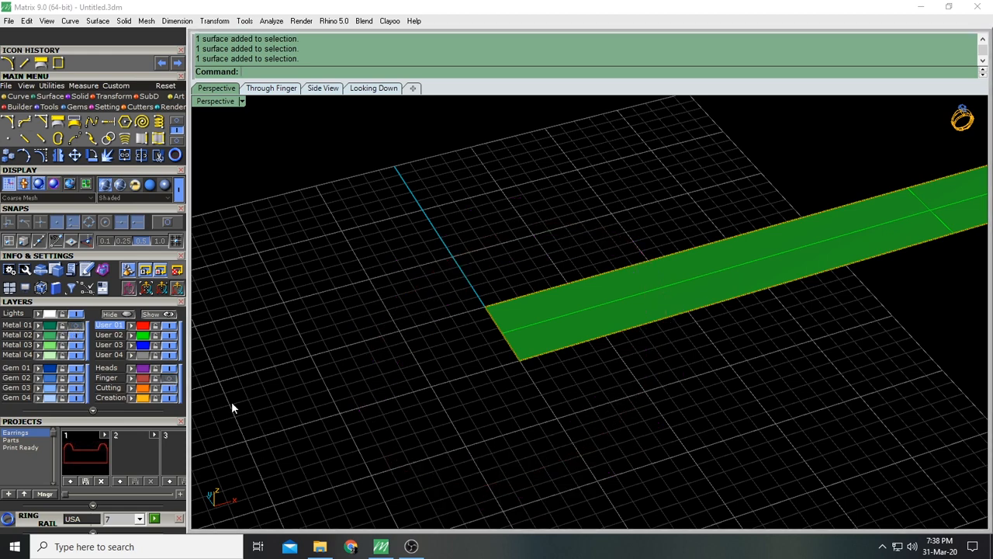
left_click(542, 358)
left_click(543, 358)
key("Delete")
right_click_drag(542, 358, 483, 326)
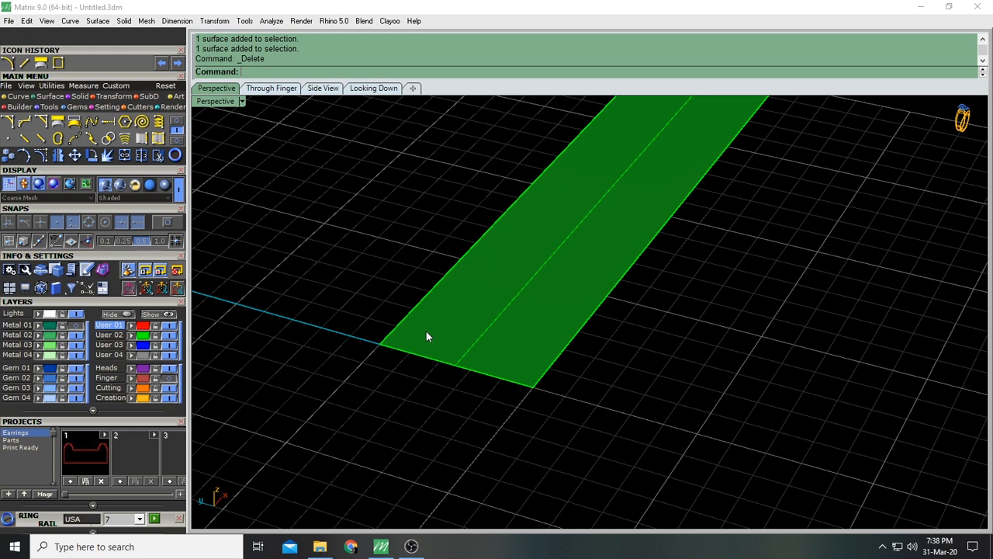
Show the four-viewport layout with the strip's near end in view in both Perspective and Side View
left_click(287, 88)
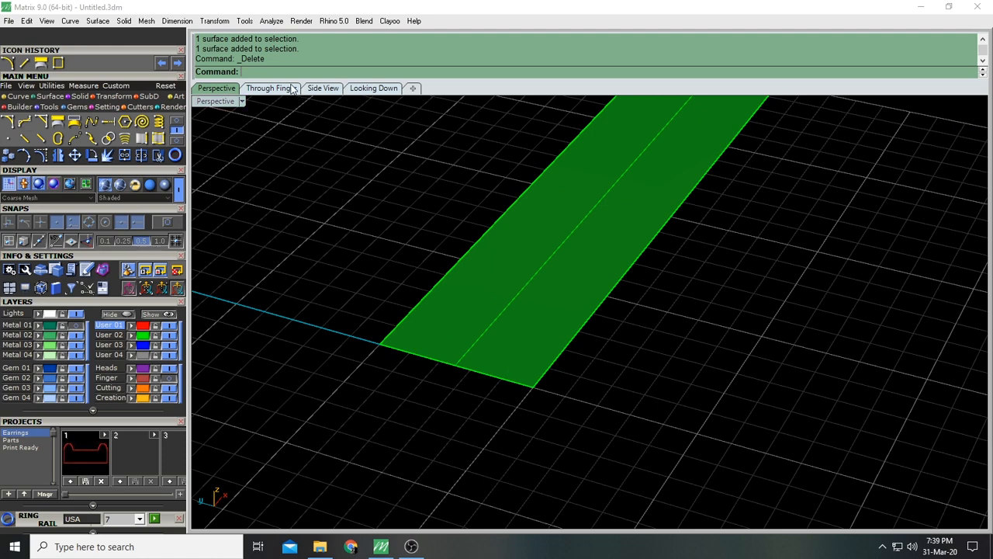
left_click(325, 88)
scroll(467, 202, "down", 4)
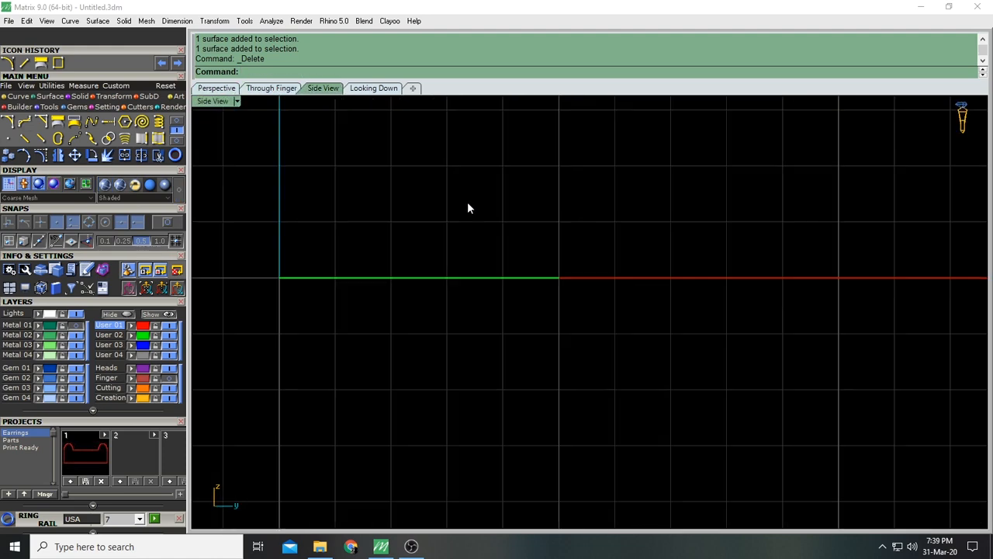
right_click_drag(479, 210, 531, 284)
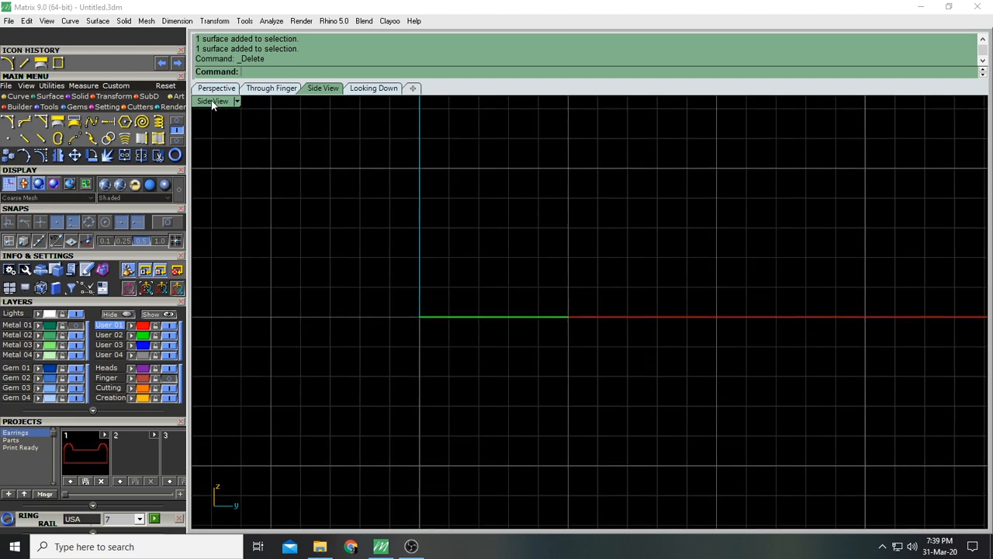
double_click(211, 101)
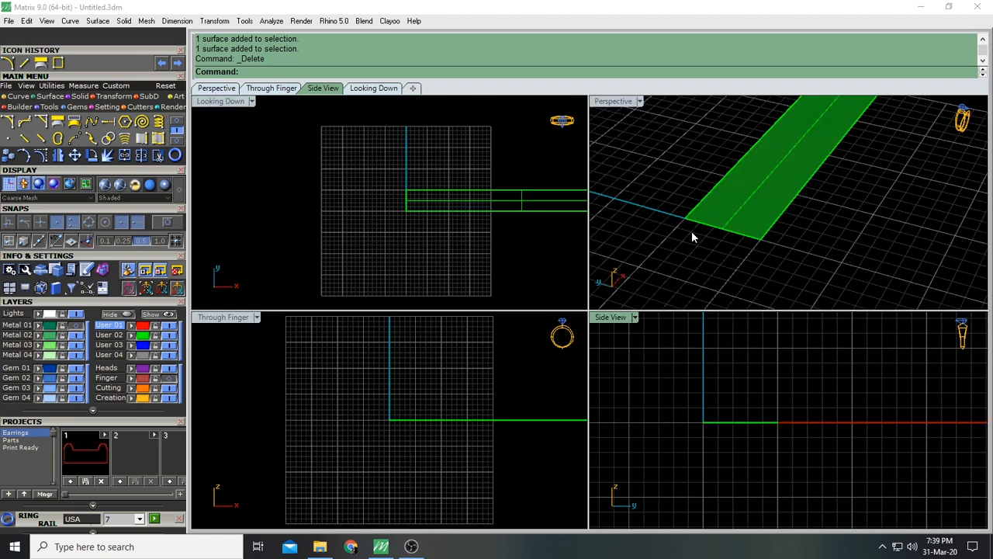
right_click_drag(699, 238, 723, 250)
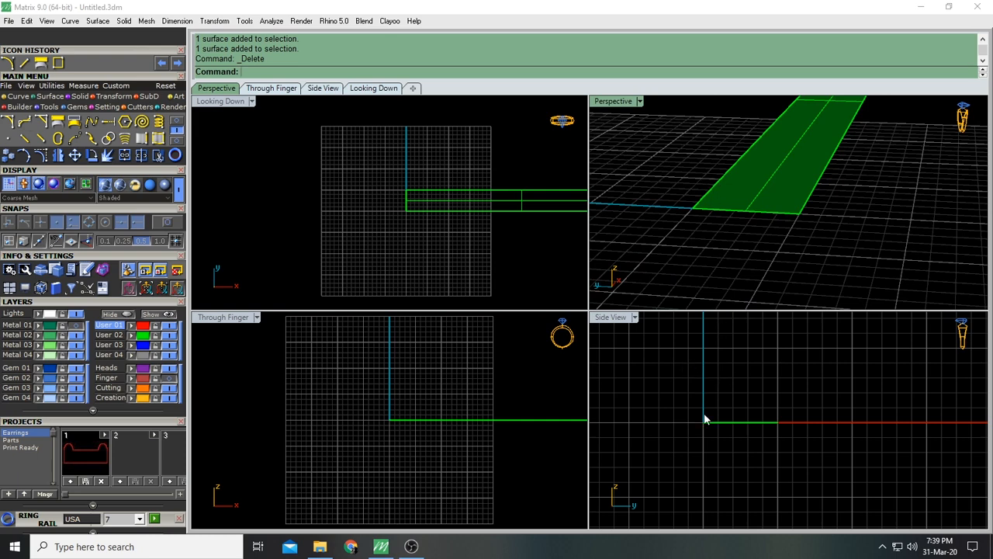
right_click_drag(735, 208, 728, 222)
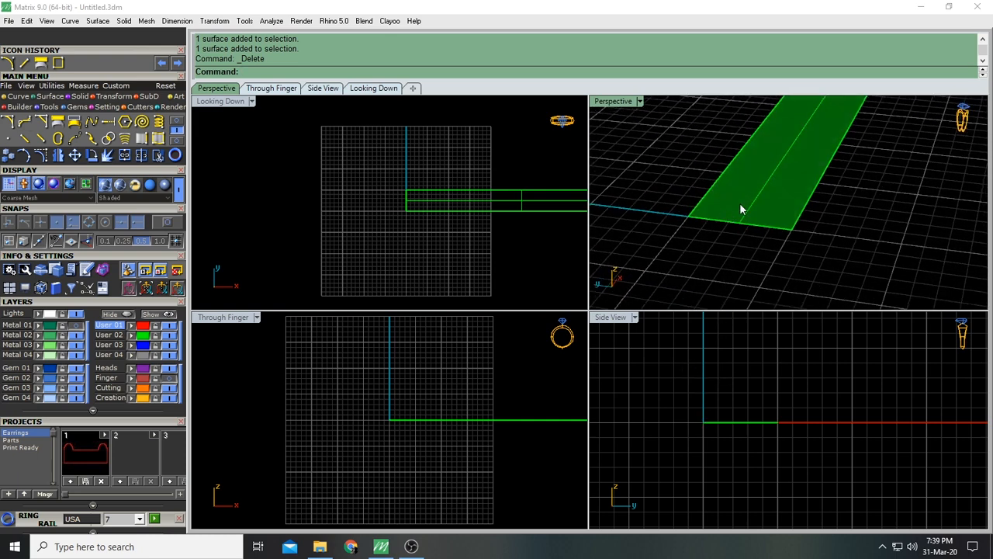
Draw a vertical line of length 1 upward from the strip's end corner on the Y axis side
left_click(174, 119)
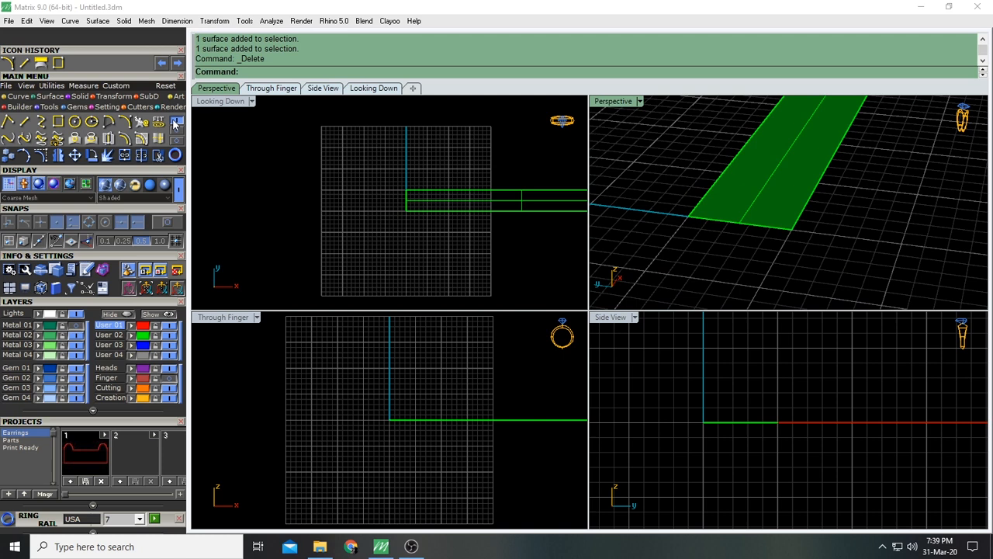
left_click(26, 122)
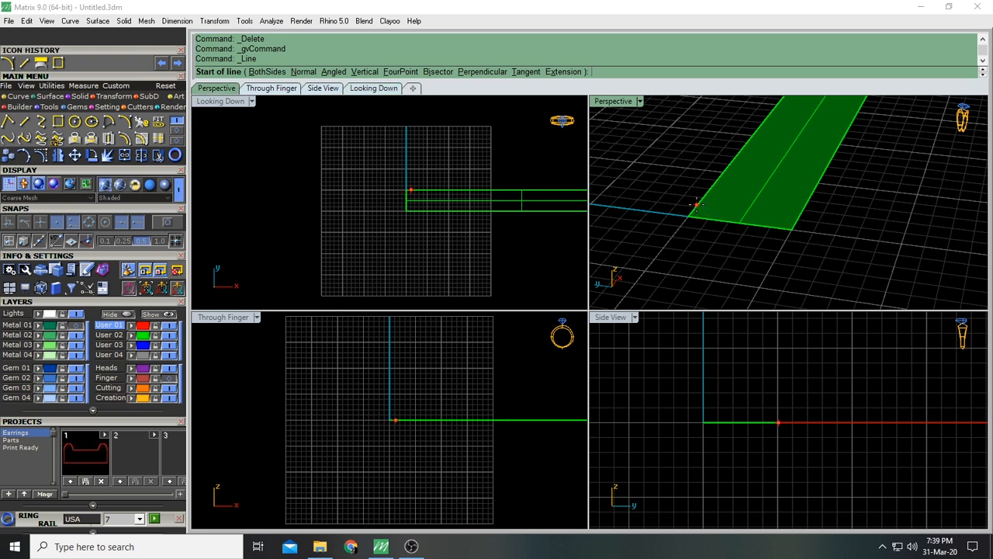
left_click(688, 216)
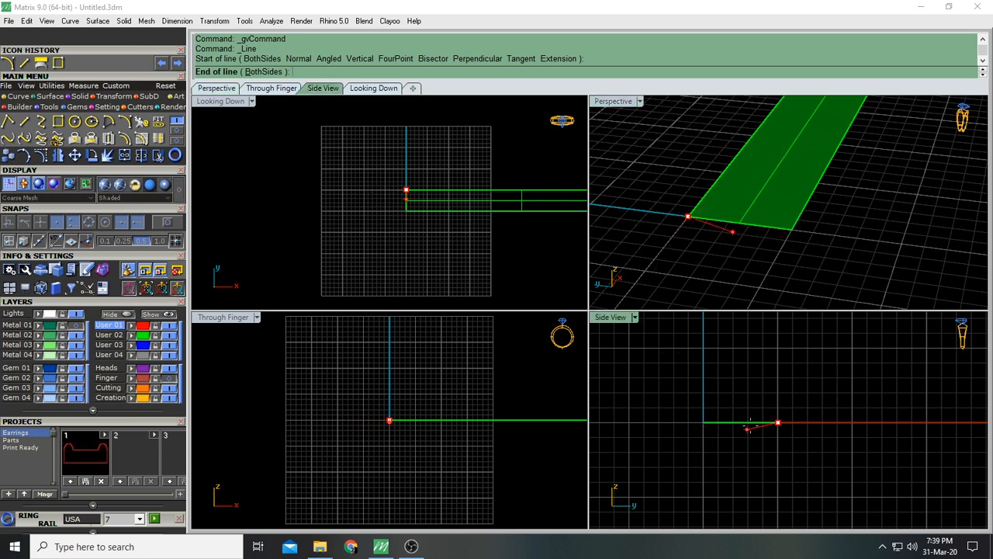
scroll(780, 398, "up", 1)
type("1")
key("Return")
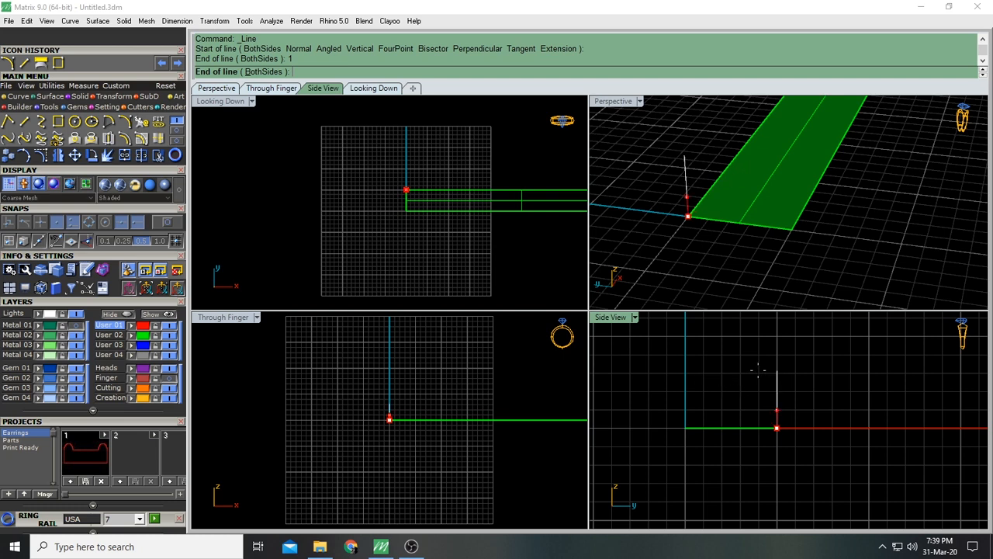
left_click(771, 372)
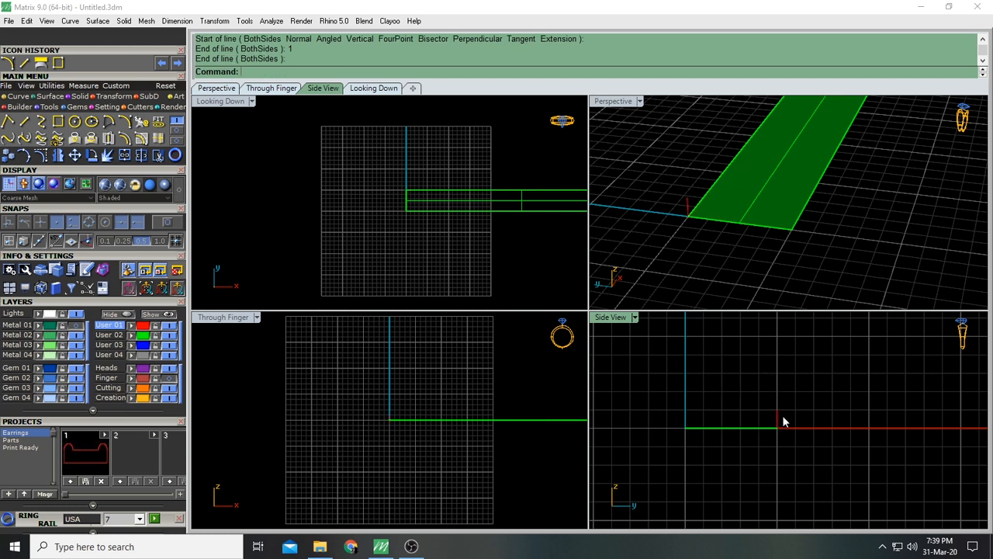
Draw a semicircular arc of span 1 from the vertical line's upper end inward over the strip, with its start direction upward
scroll(784, 423, "up", 2)
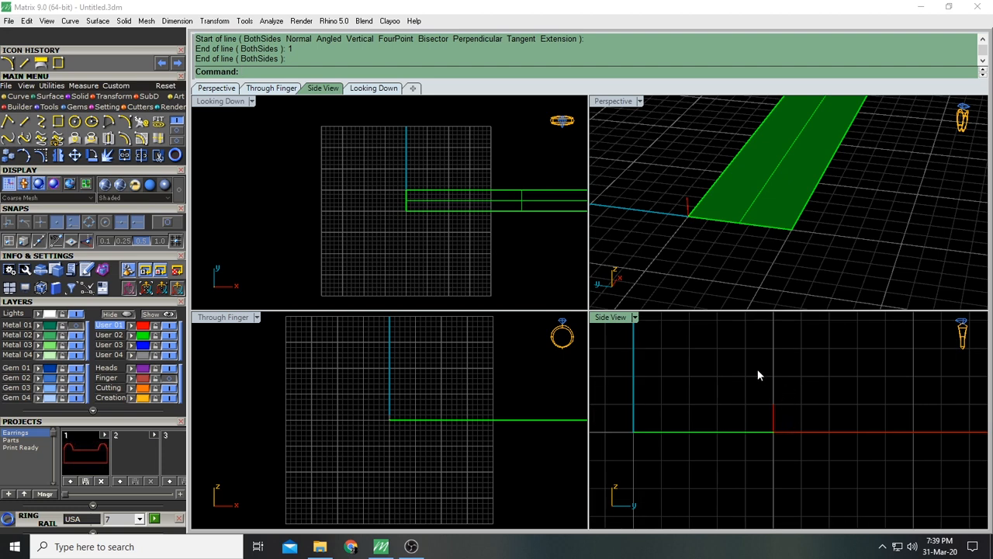
right_click_drag(796, 393, 817, 389)
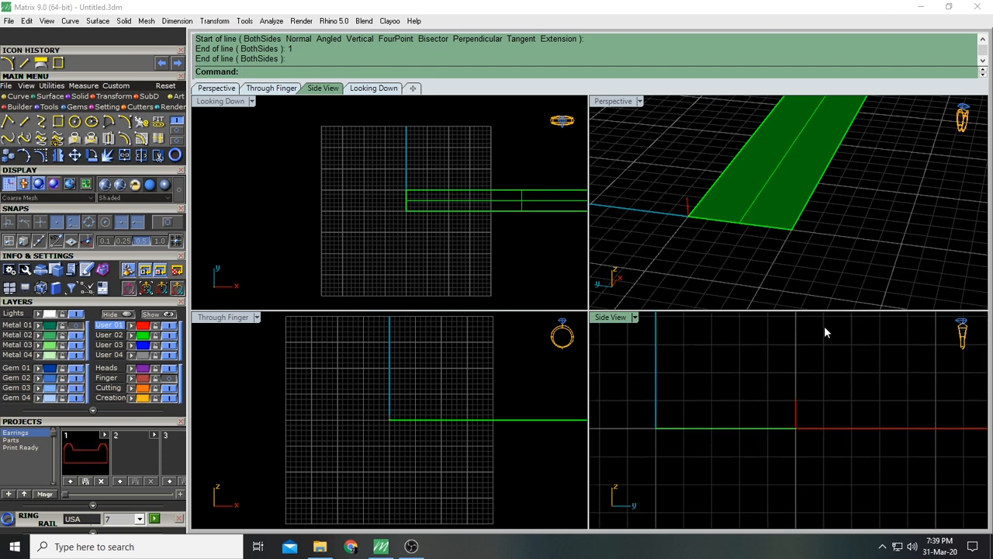
left_click(125, 122)
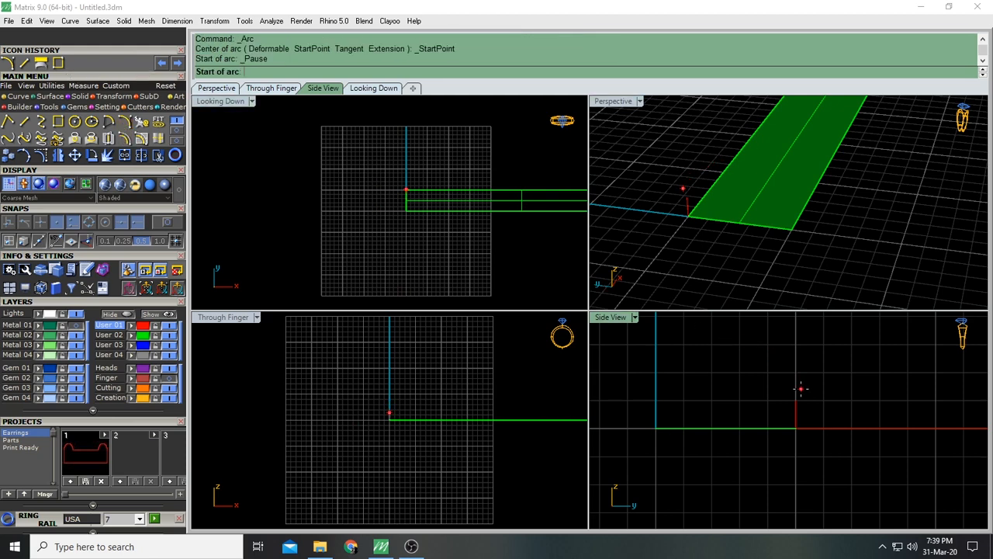
left_click(795, 394)
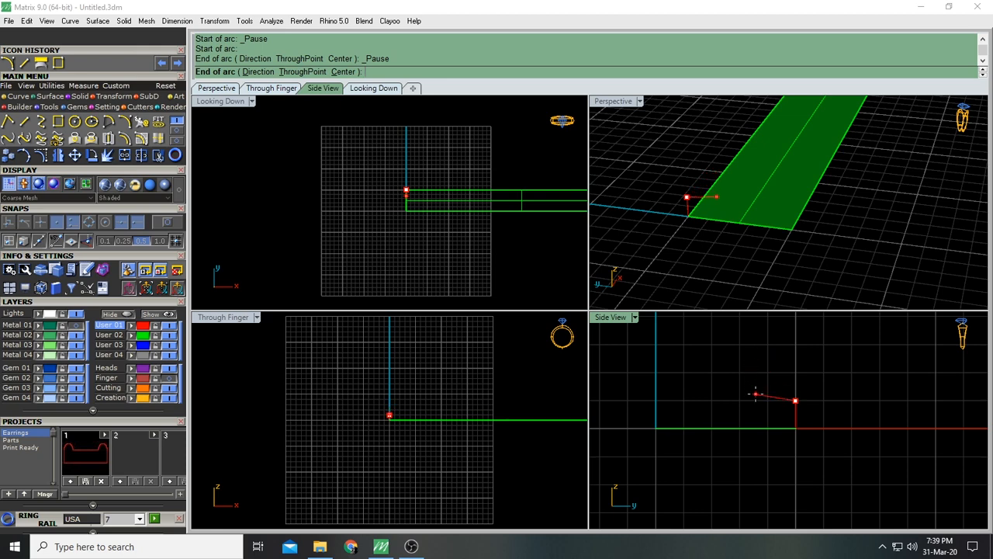
type("1")
key("Return")
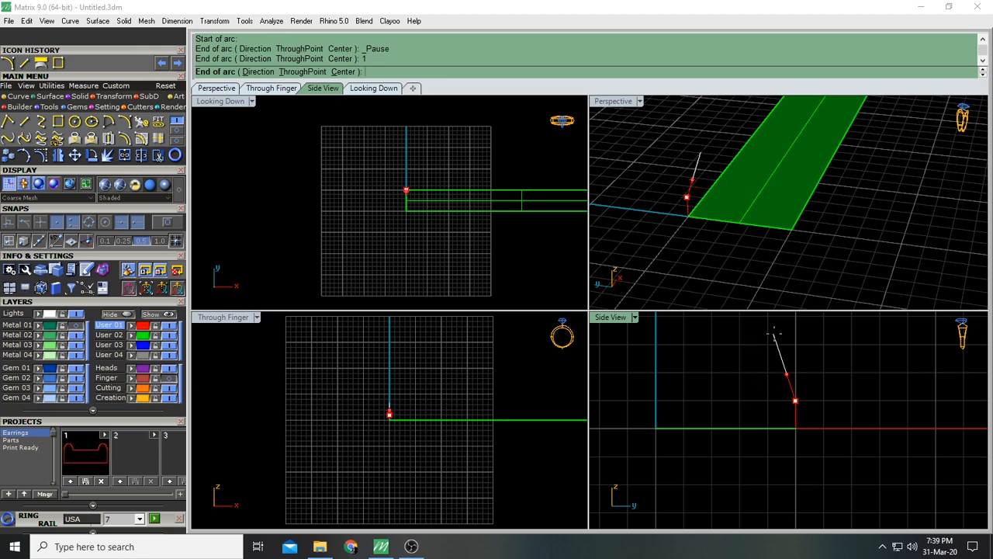
left_click(737, 399)
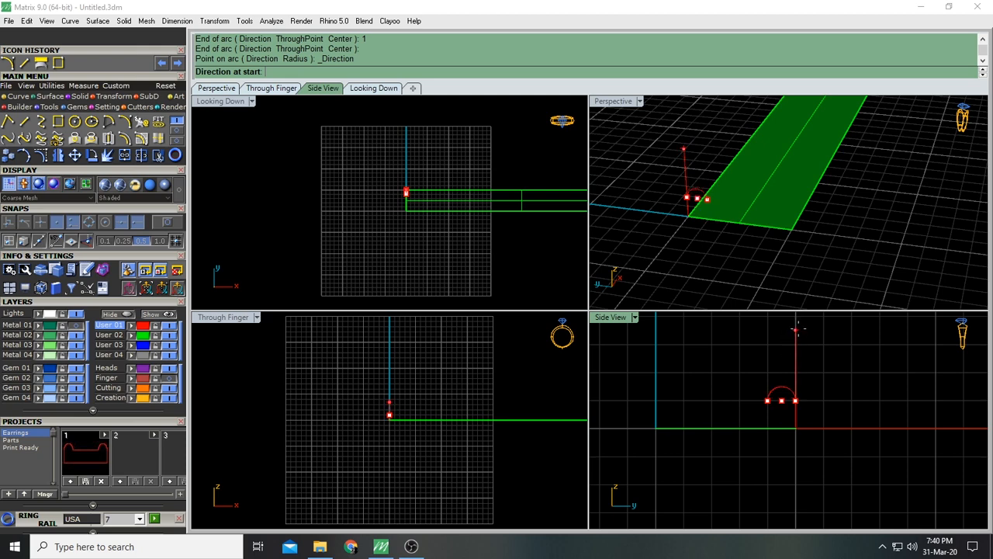
left_click(796, 326)
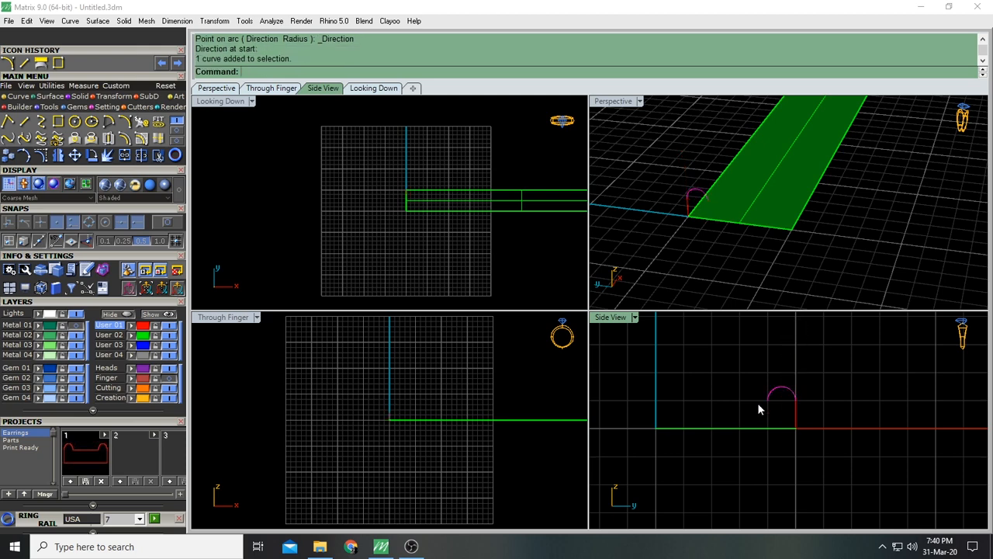
Mirror the vertical line and arc to the strip's opposite edge about its lengthwise centreline, keeping the originals
left_click(779, 394)
left_click_drag(758, 418, 756, 415)
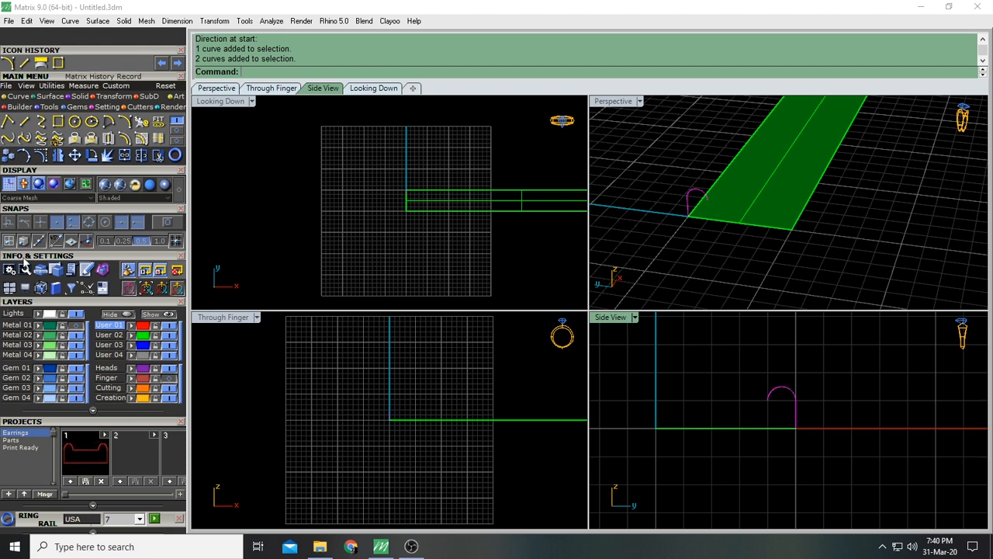
left_click(64, 157)
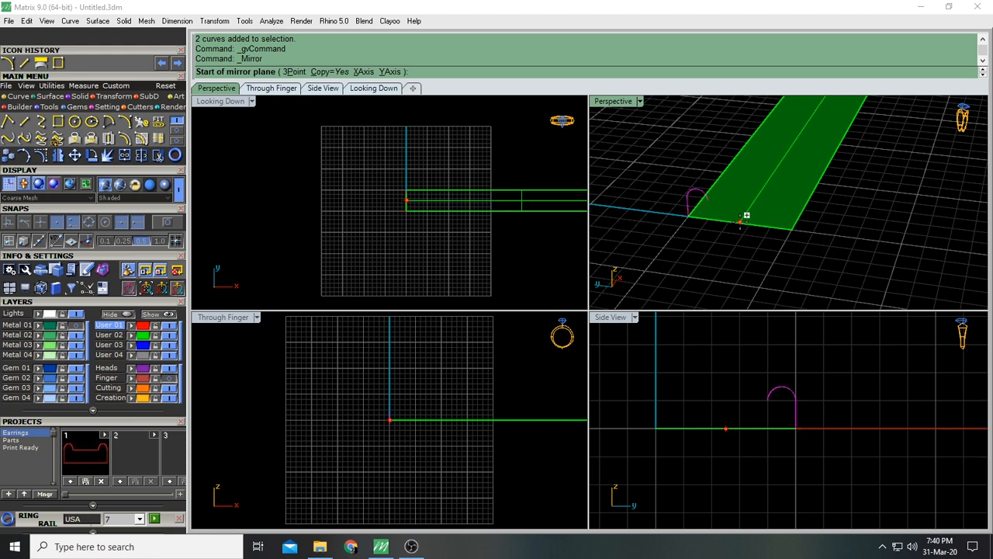
scroll(736, 226, "down", 7)
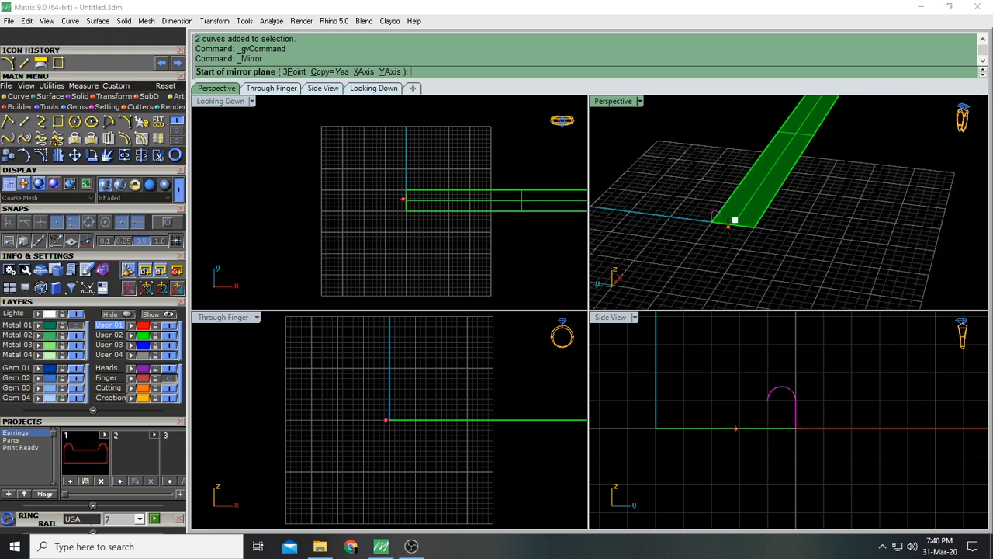
scroll(723, 239, "up", 7)
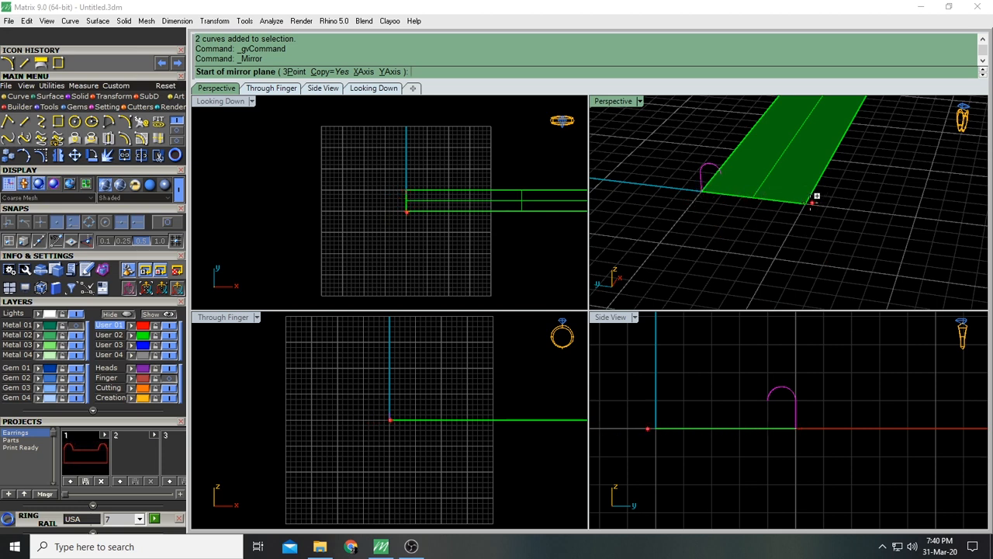
left_click(757, 197)
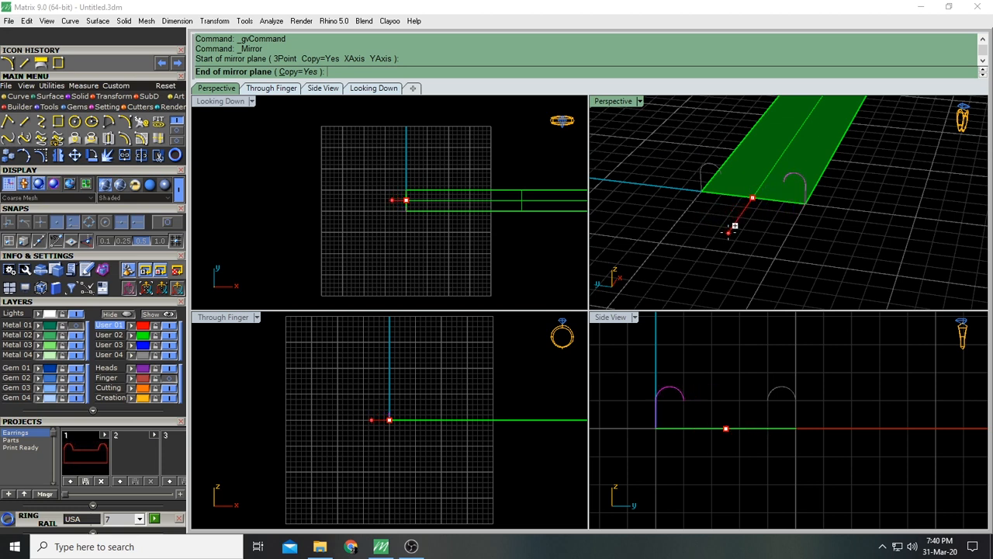
left_click(732, 228)
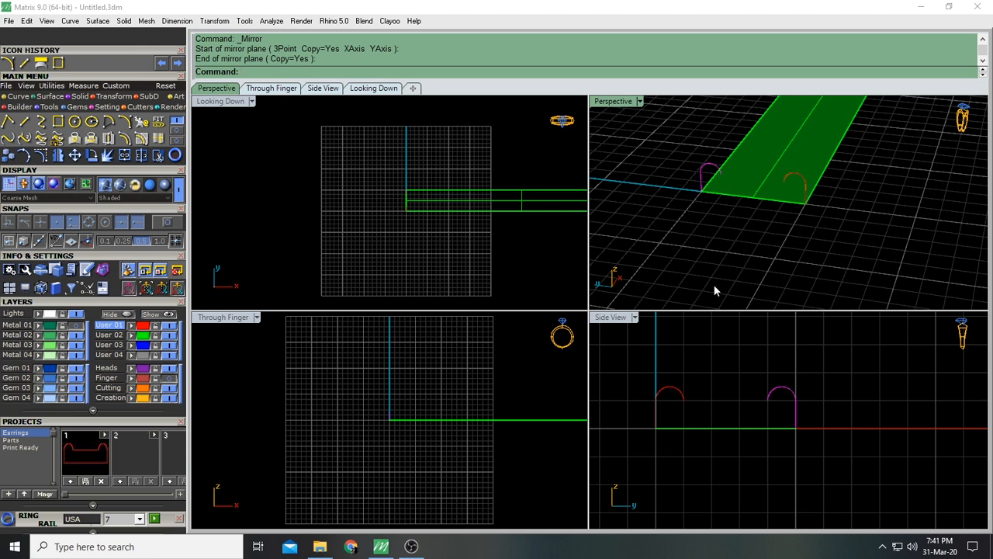
Connect the inner ends of both arcs with a straight line and join all profile curves into one open curve
left_click(26, 65)
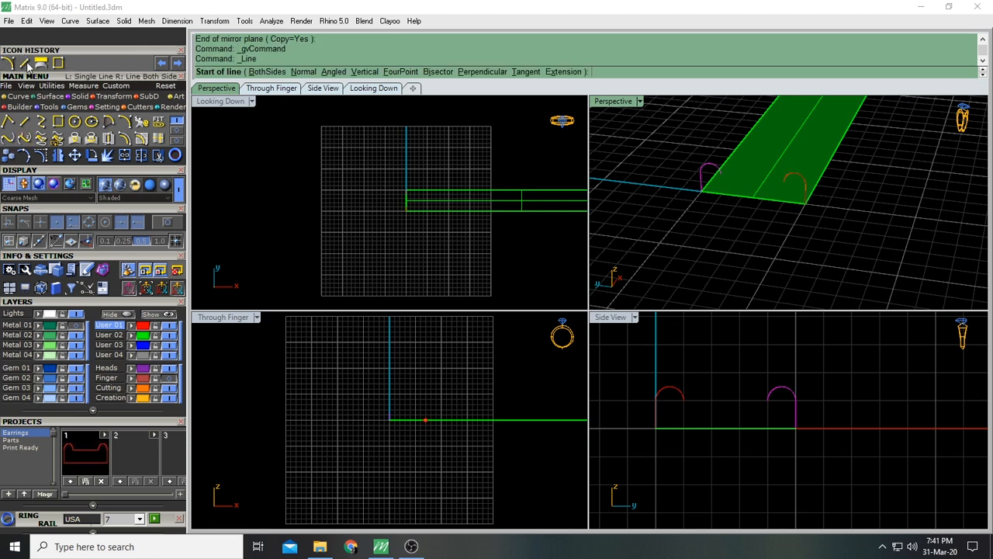
left_click(686, 400)
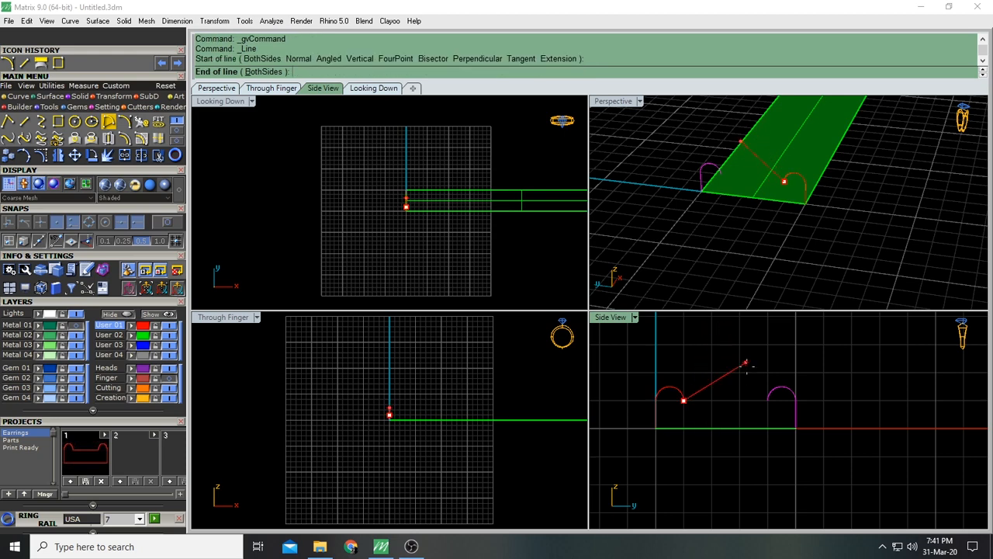
left_click(768, 400)
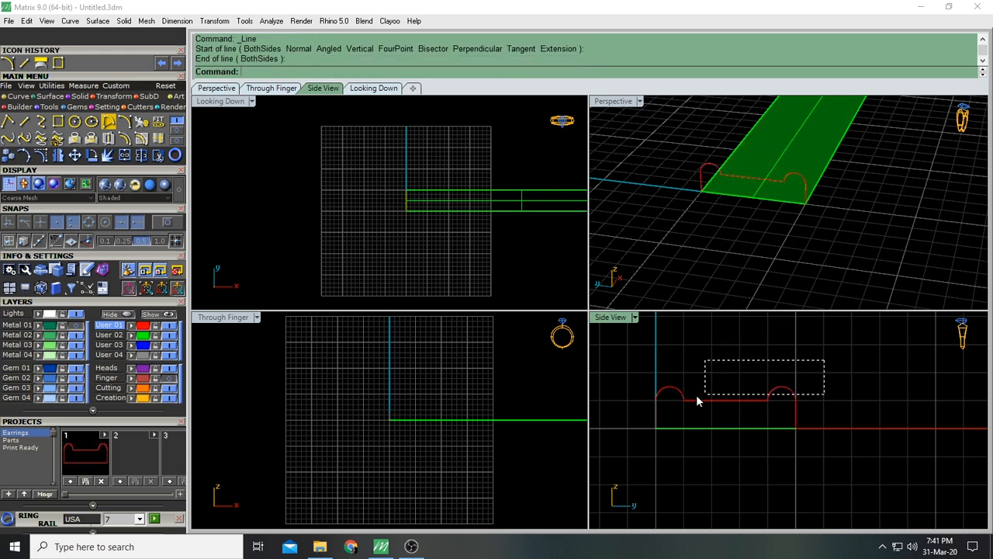
left_click_drag(696, 394, 661, 401)
key("ctrl+j")
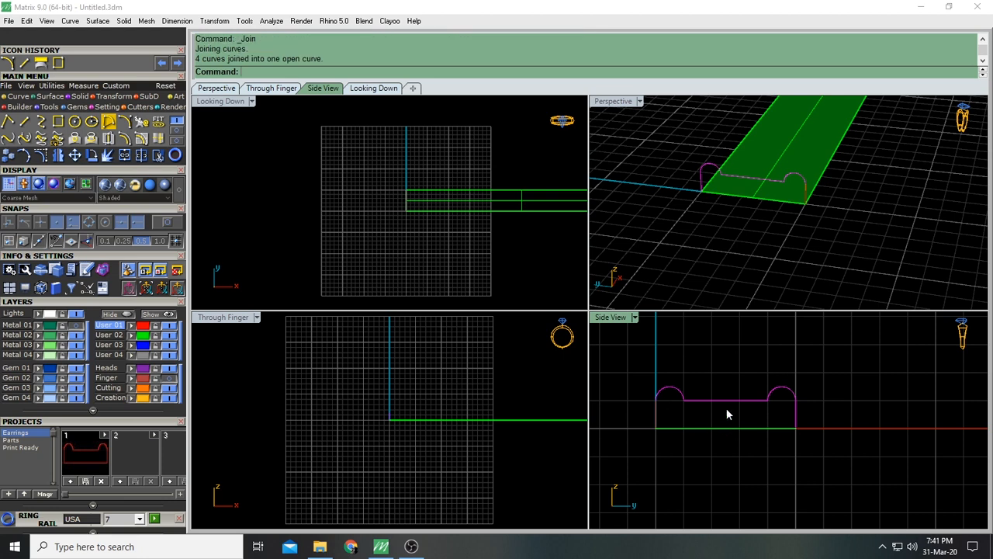
Join the leftover vertical side line to the rest of the raised-edge profile as one open curve
left_click(807, 195)
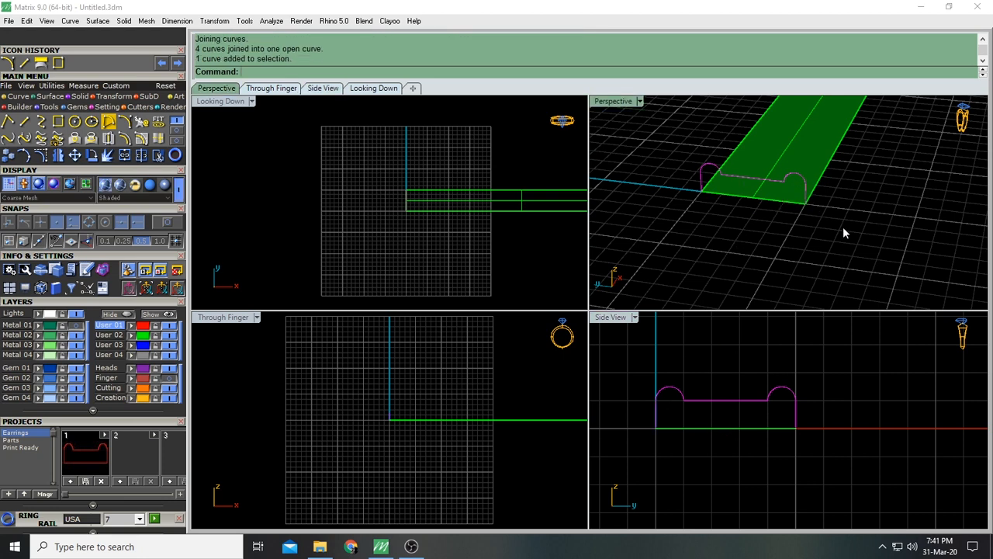
key("ctrl+j")
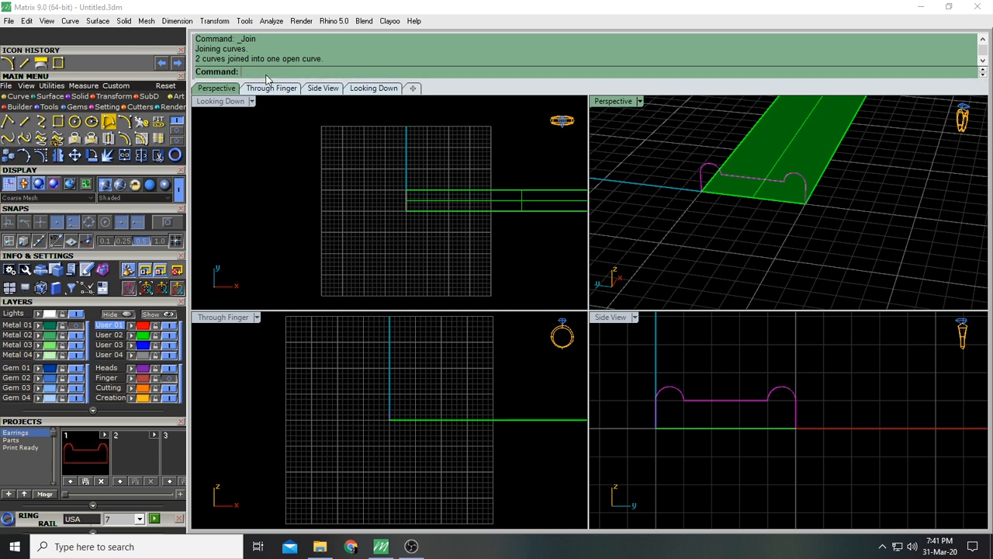
left_click(9, 21)
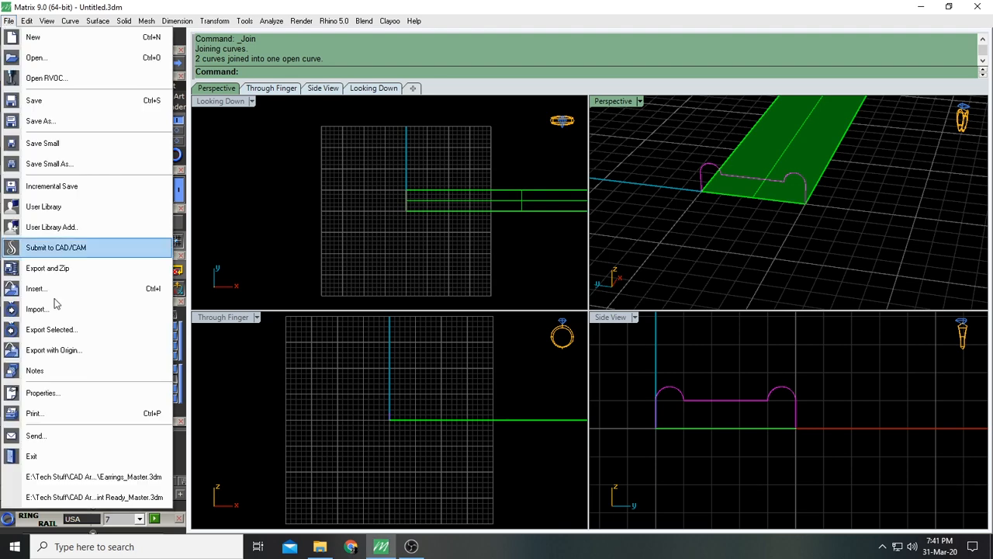
left_click(412, 51)
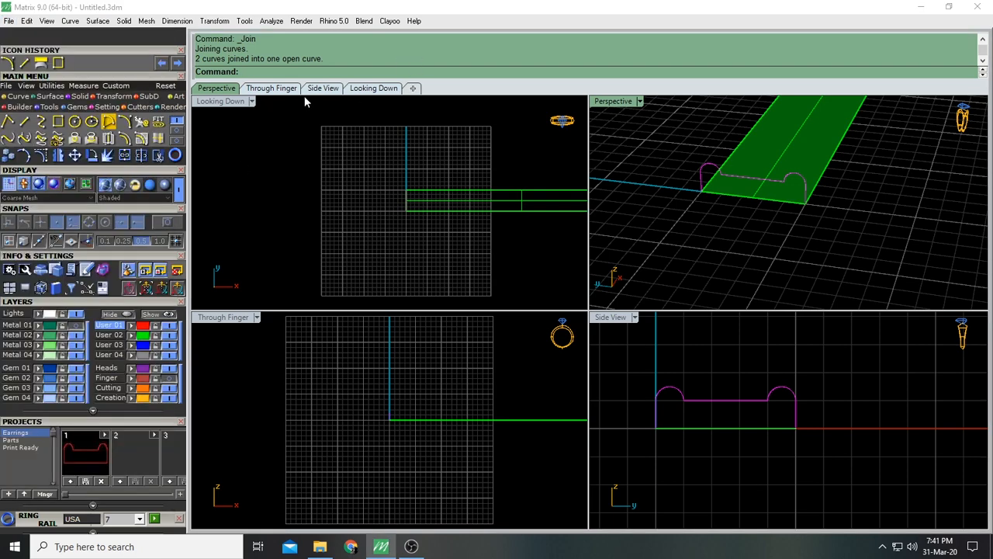
right_click_drag(748, 206, 788, 158)
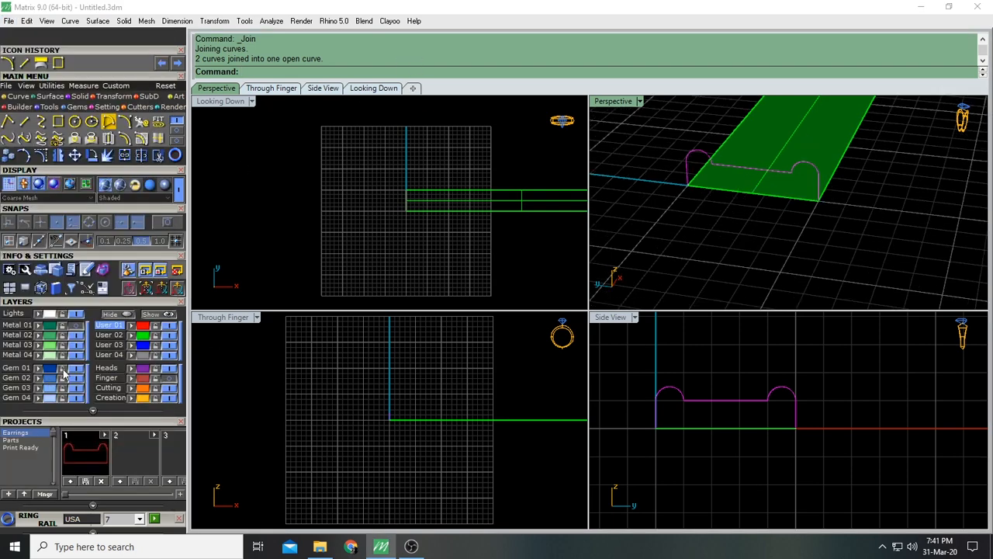
Hide the User 02 layer and draw a straight line between the profile's two lower ends to close its base
left_click(167, 336)
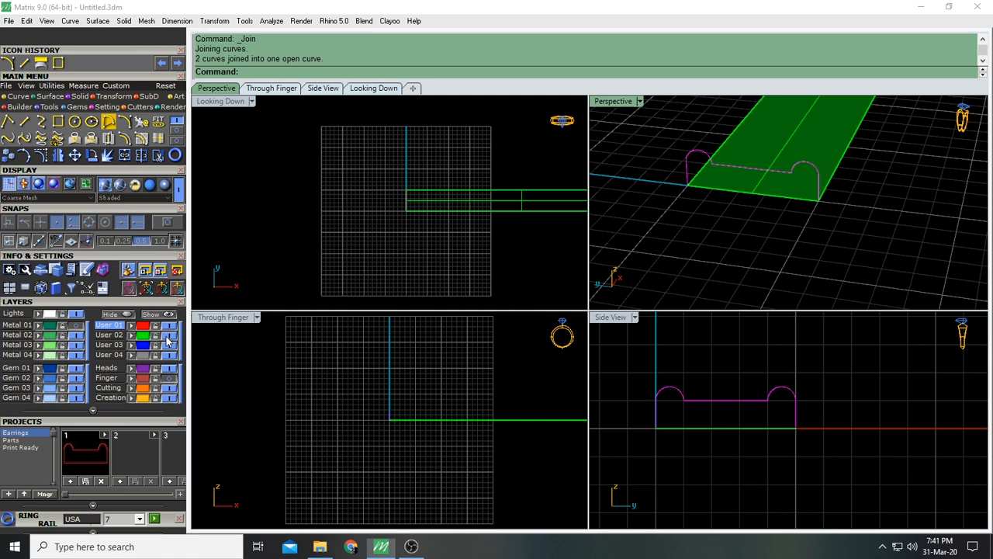
left_click(785, 192)
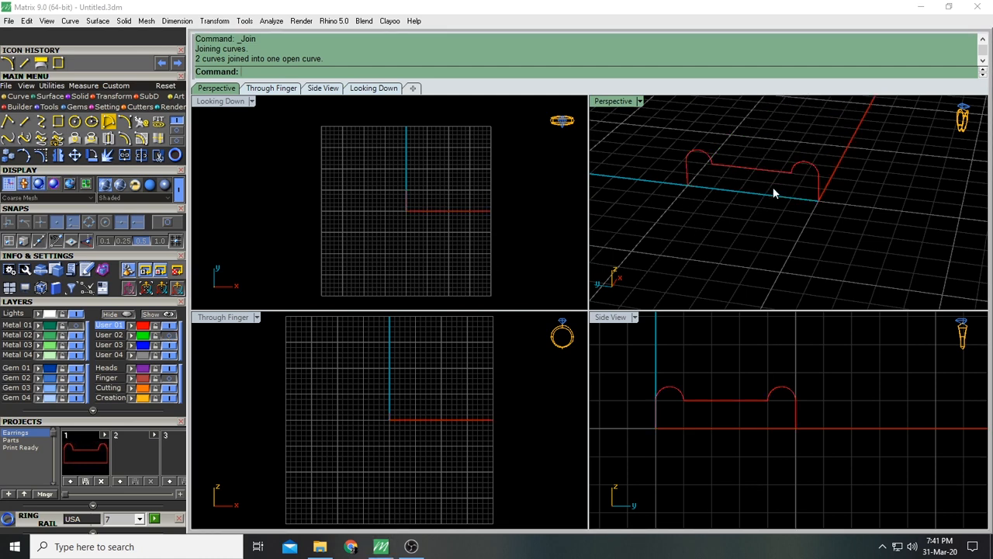
key("l")
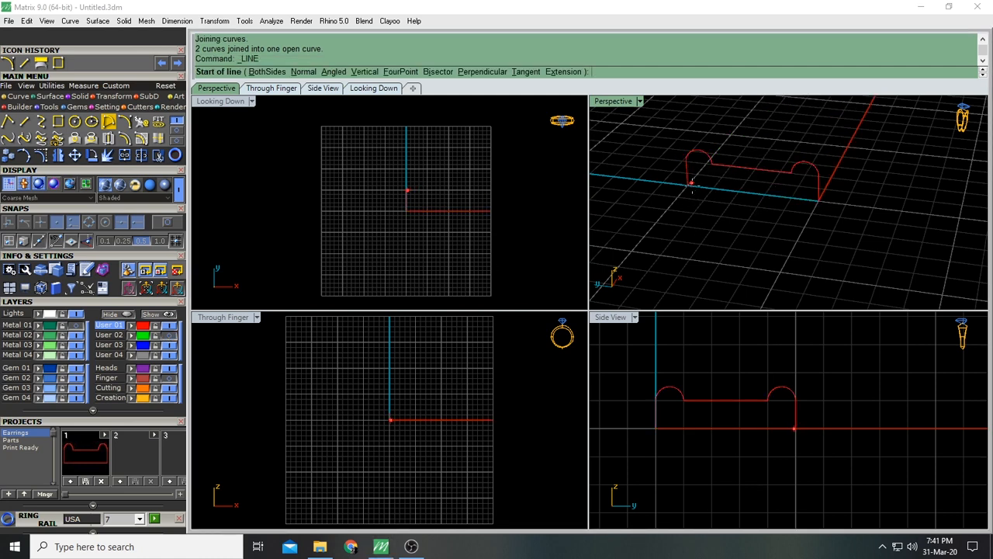
left_click(24, 62)
left_click(687, 185)
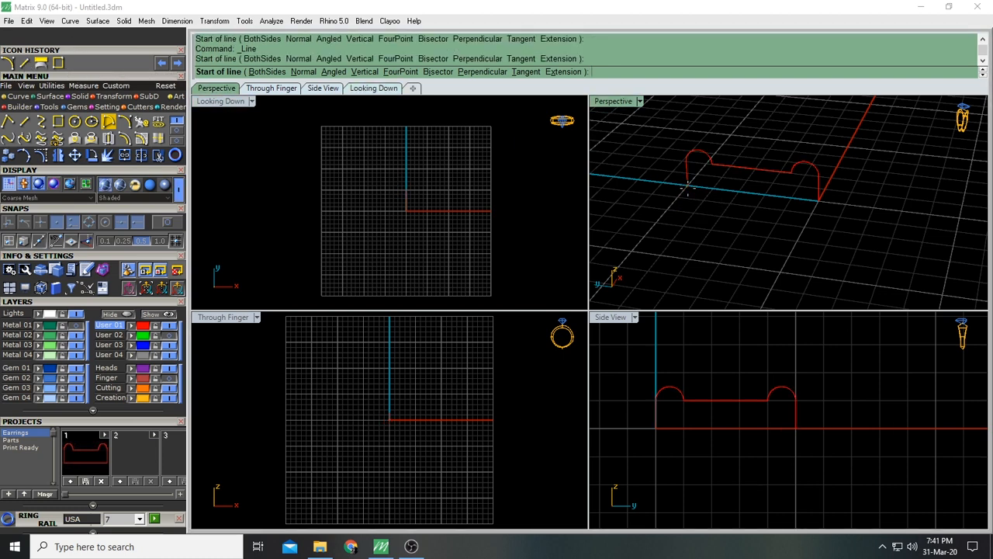
left_click(821, 204)
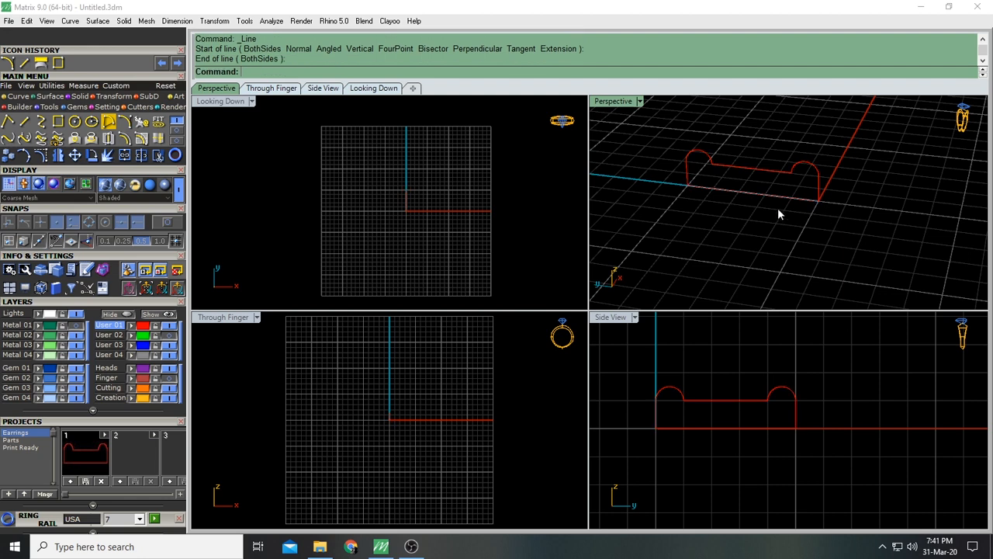
Join the base line and the raised-edge profile into one closed curve
left_click(792, 175, "shift")
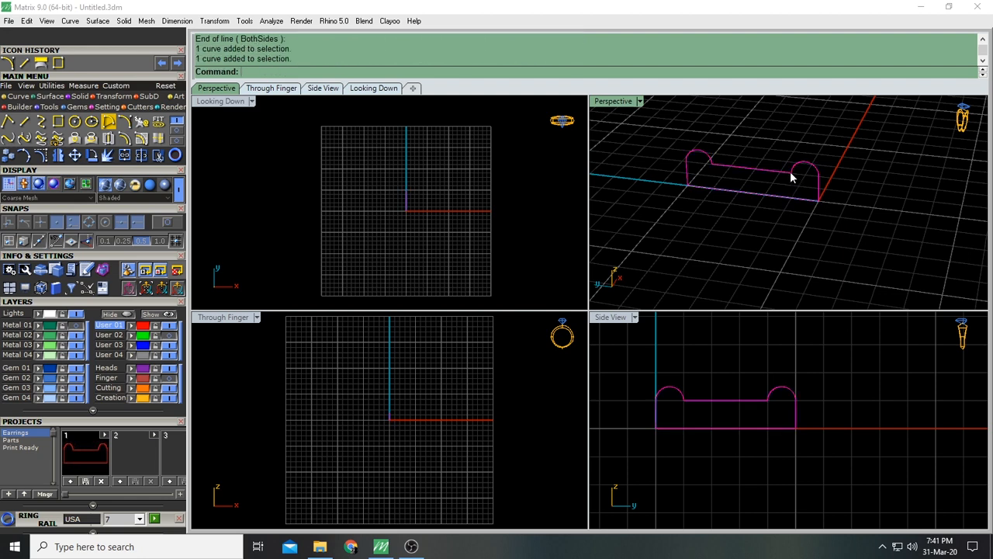
type("jo")
key("Return")
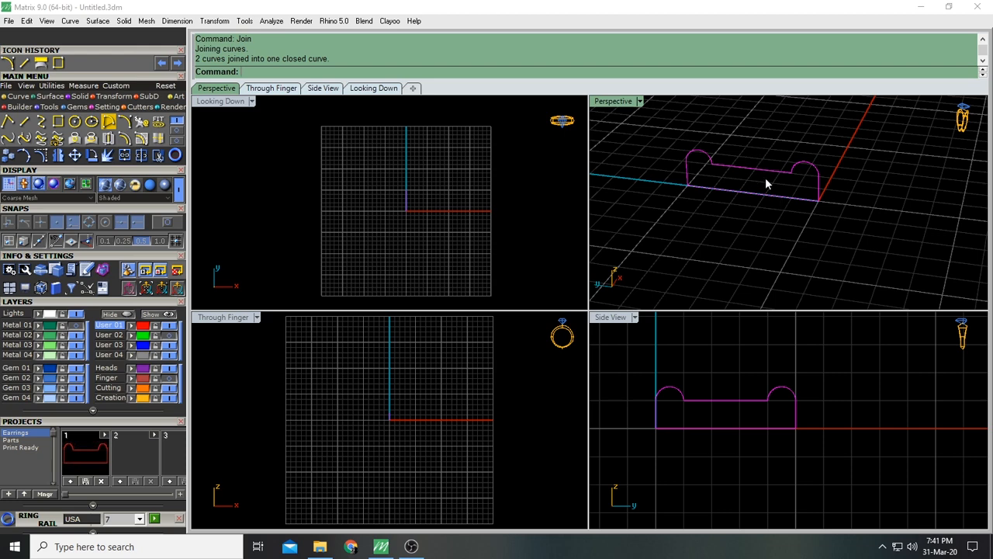
left_click(758, 155)
left_click(771, 170)
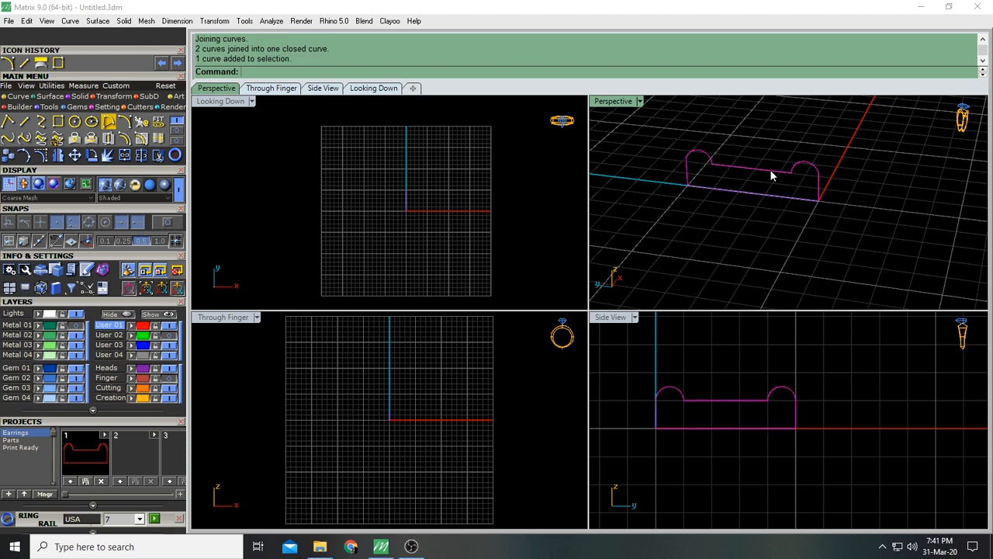
left_click(849, 156)
scroll(811, 183, "down", 2)
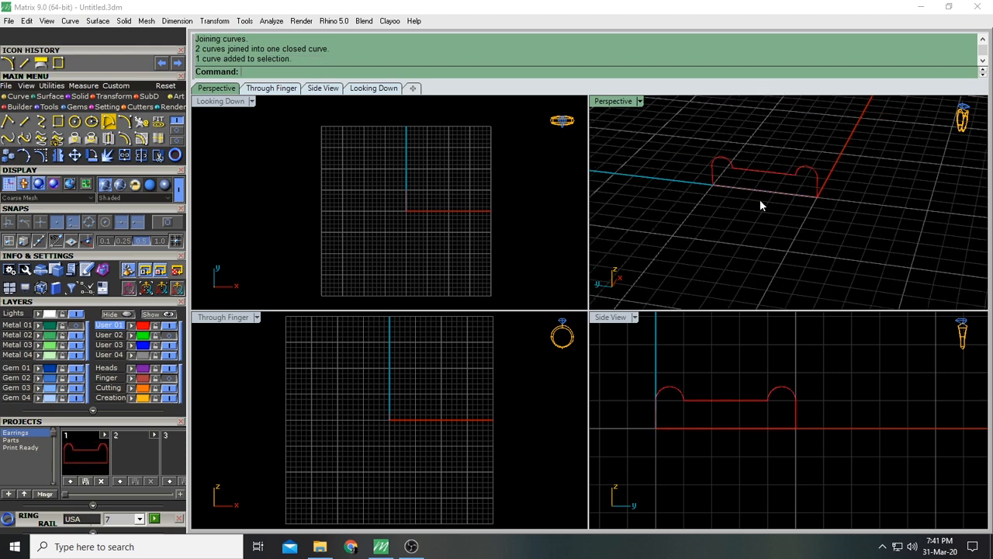
Show the User 02 layer with the flat strip surface again
left_click(170, 336)
right_click_drag(860, 191, 794, 260)
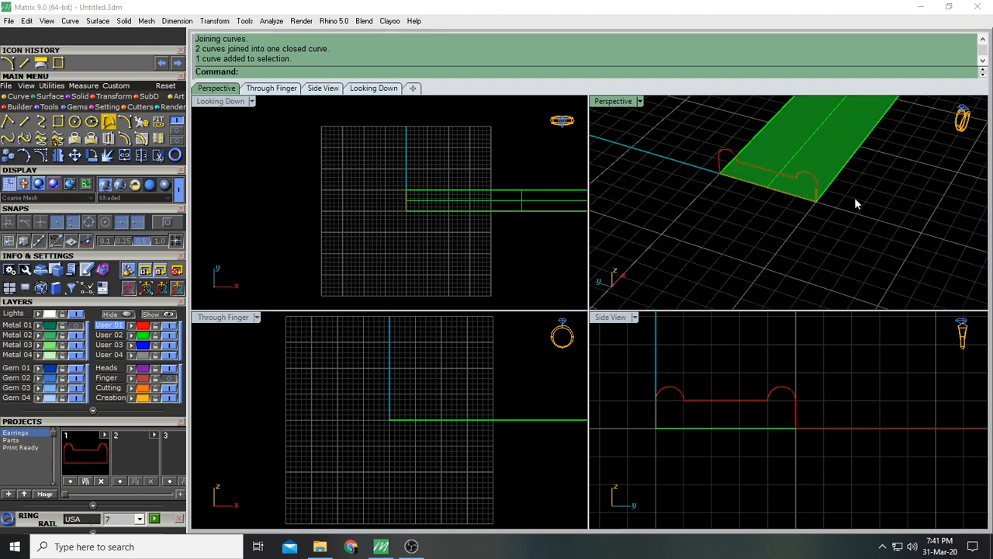
right_click_drag(857, 203, 722, 257)
left_click(712, 254)
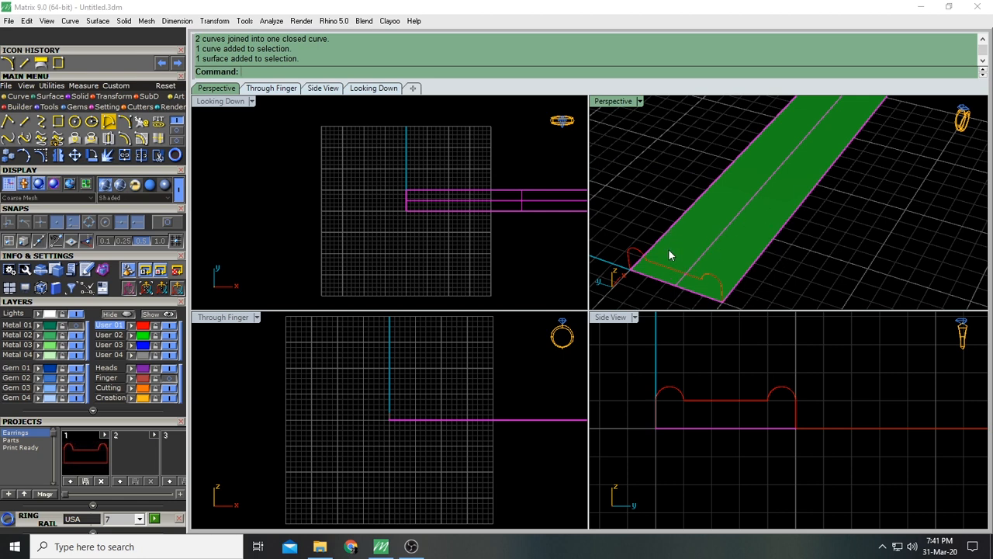
left_click(667, 155)
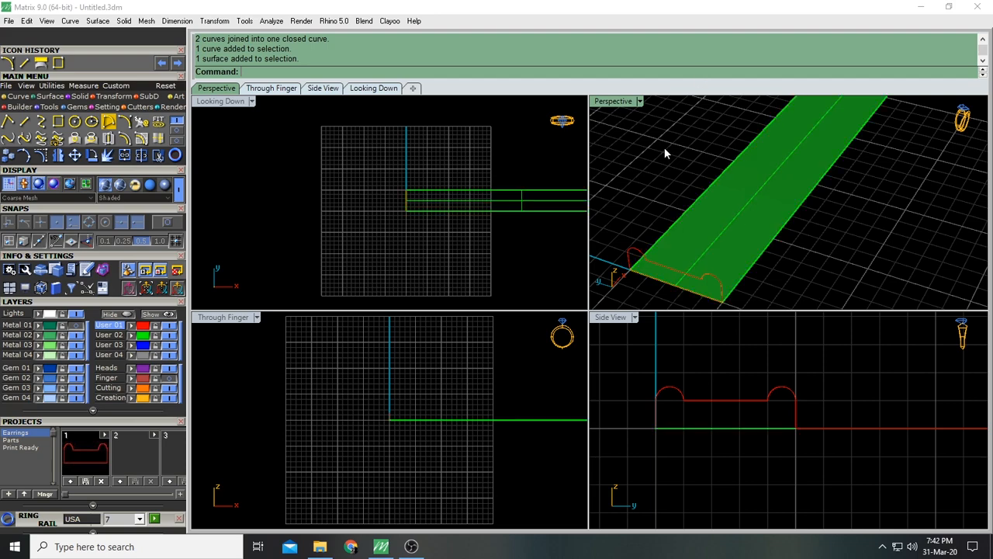
right_click_drag(860, 245, 745, 309)
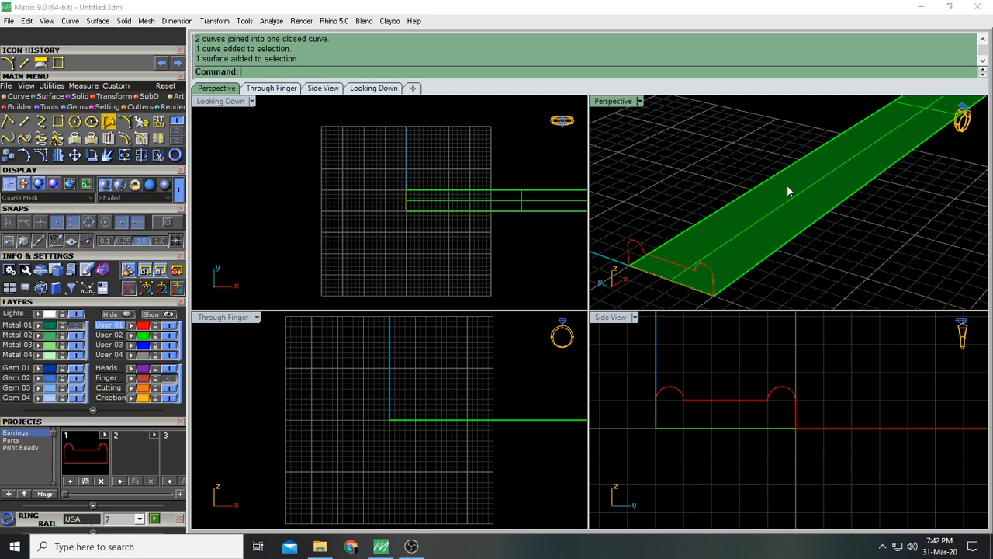
left_click(738, 220)
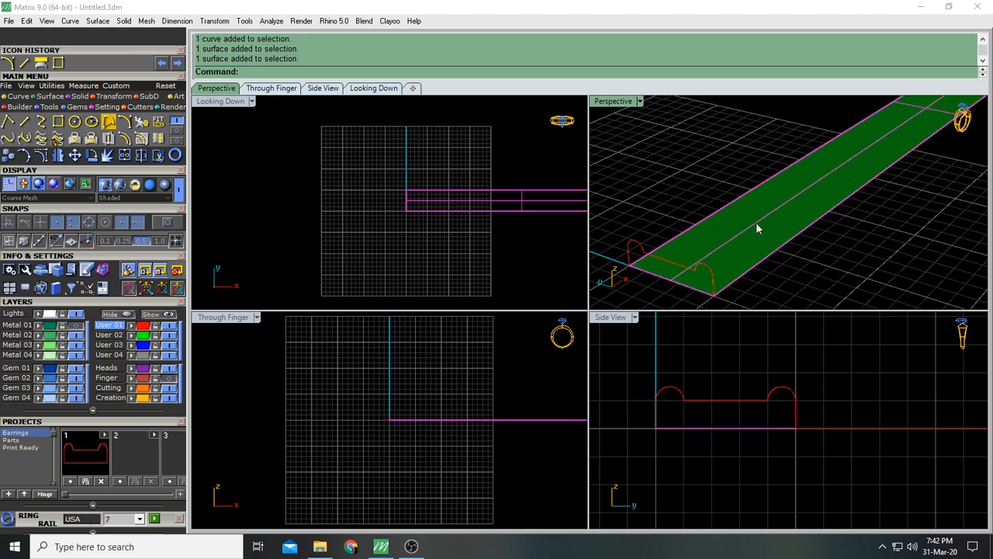
right_click_drag(860, 220, 857, 245)
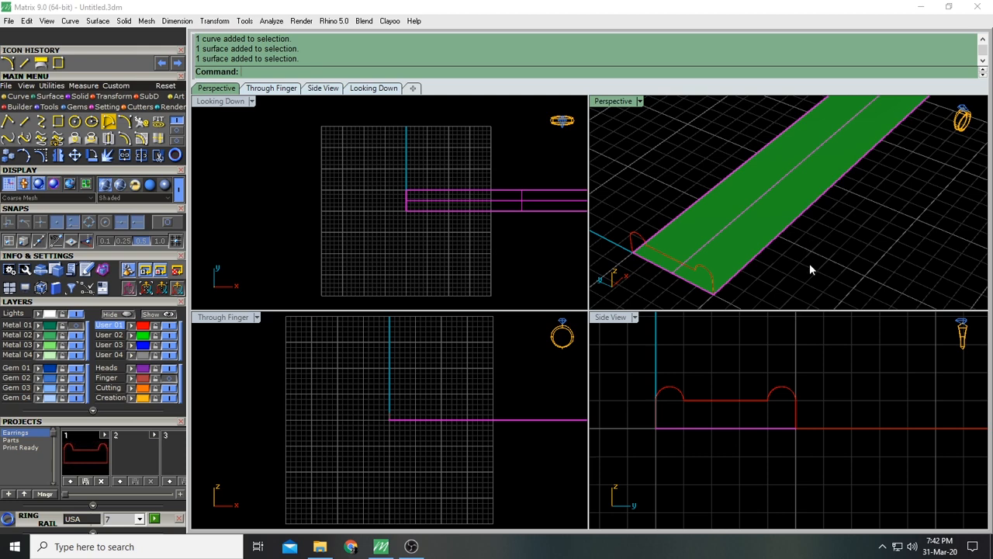
left_click(671, 187)
left_click(758, 218)
left_click(688, 190)
left_click(694, 204)
left_click(679, 183)
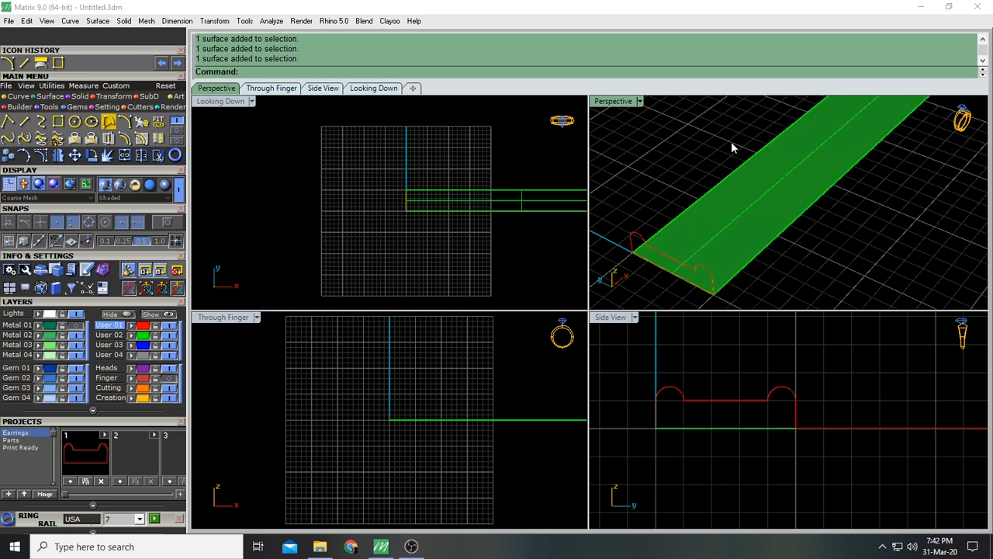
Duplicate the flat strip's two long edges as curves with DupEdge, and hide the User 02 layer holding the strip surface
type("DupEdge")
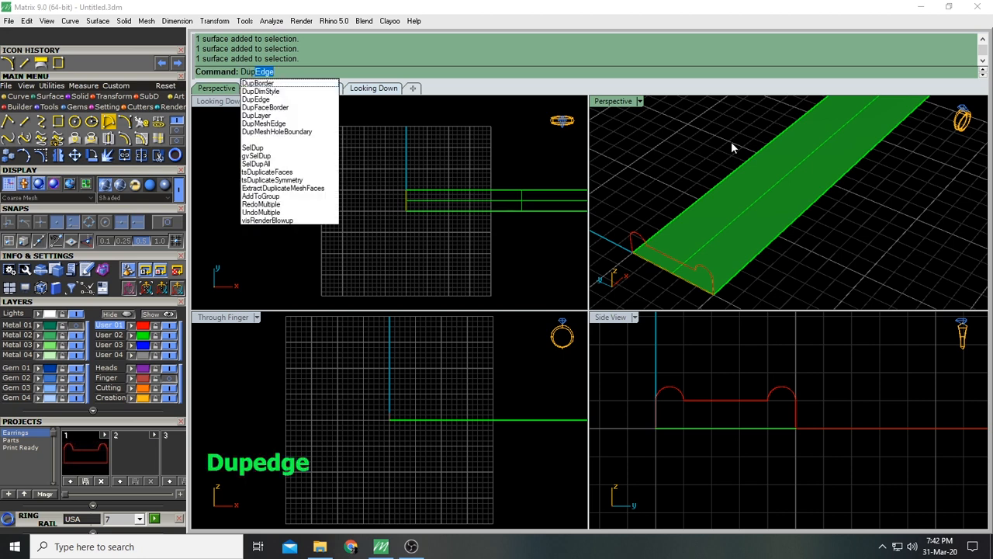
key("Return")
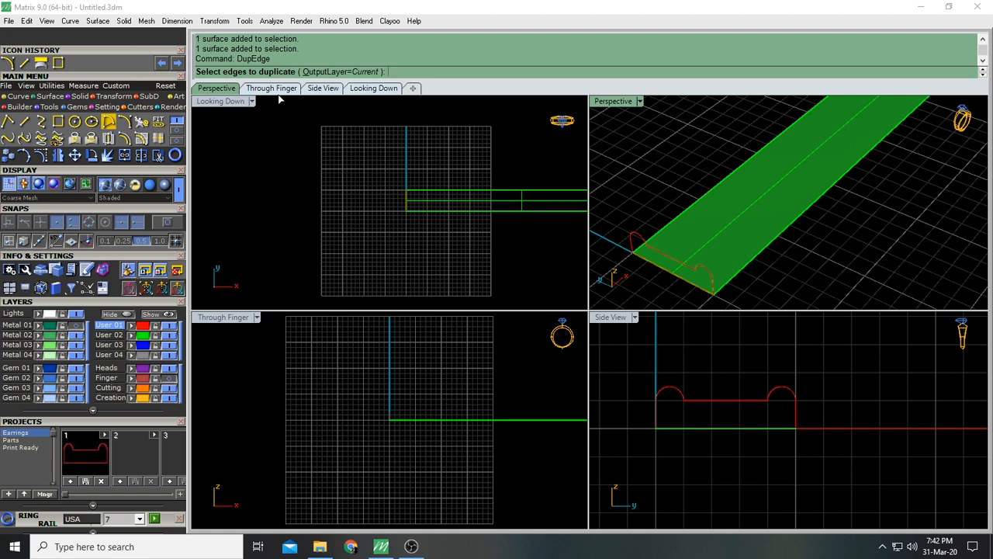
left_click(700, 201)
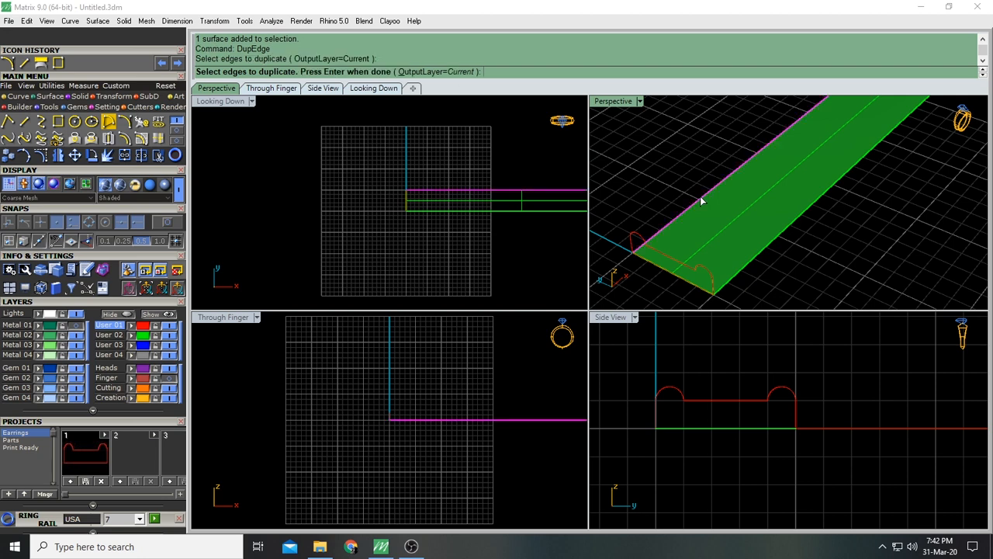
left_click(781, 242)
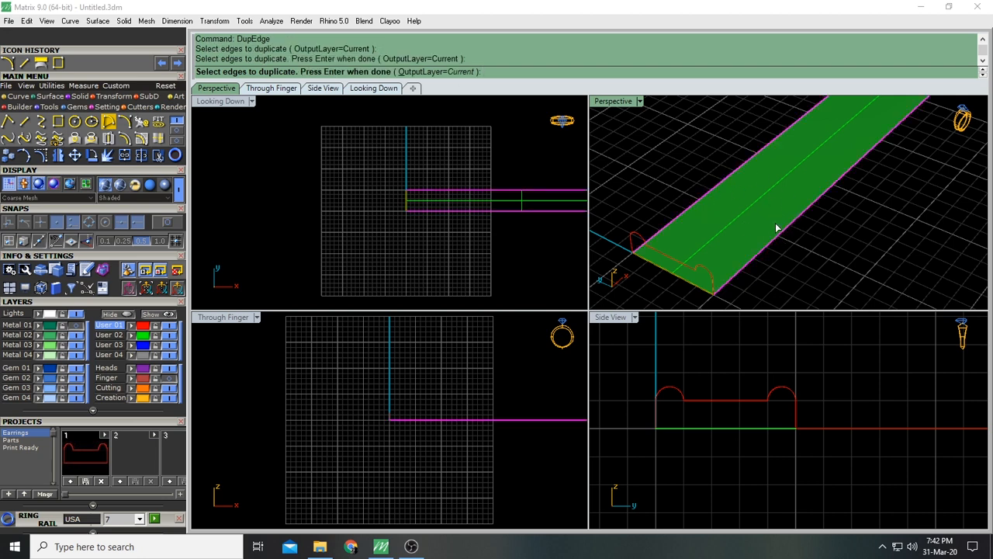
right_click_drag(776, 228, 773, 229)
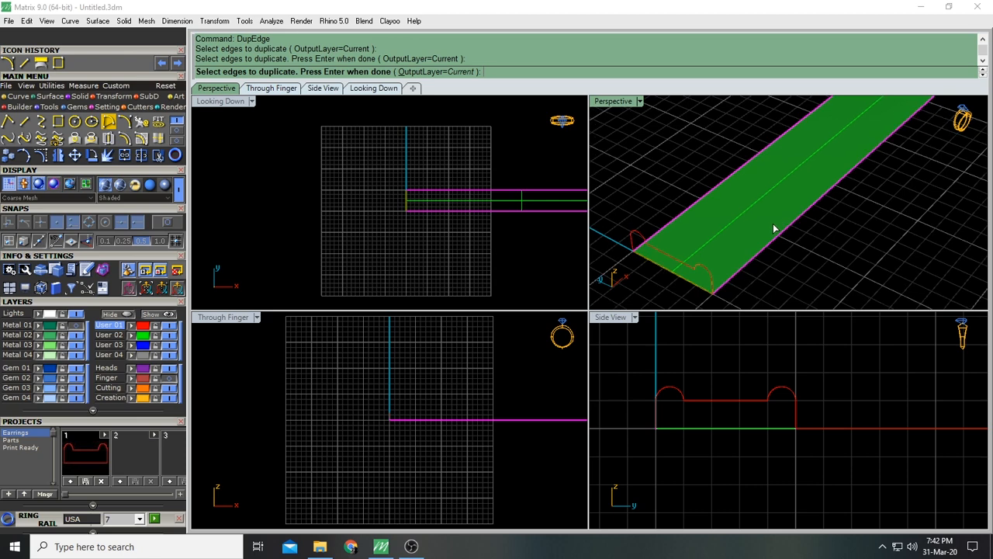
key("Return")
left_click(716, 242)
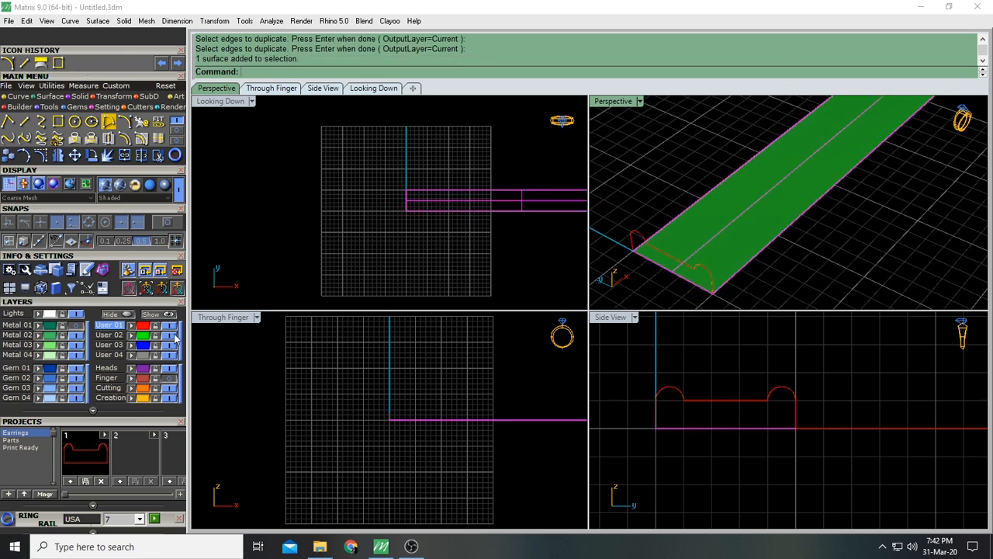
key("Delete")
Sweep the closed profile along the two duplicated edge curves with Sweep2, using the Do not simplify option
left_click(658, 234)
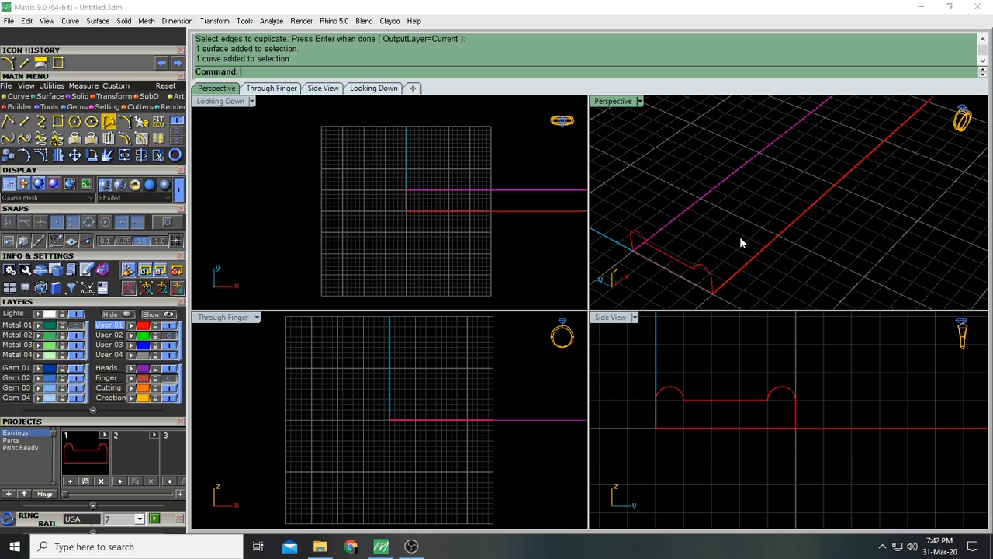
left_click(746, 268)
right_click_drag(746, 268, 763, 197)
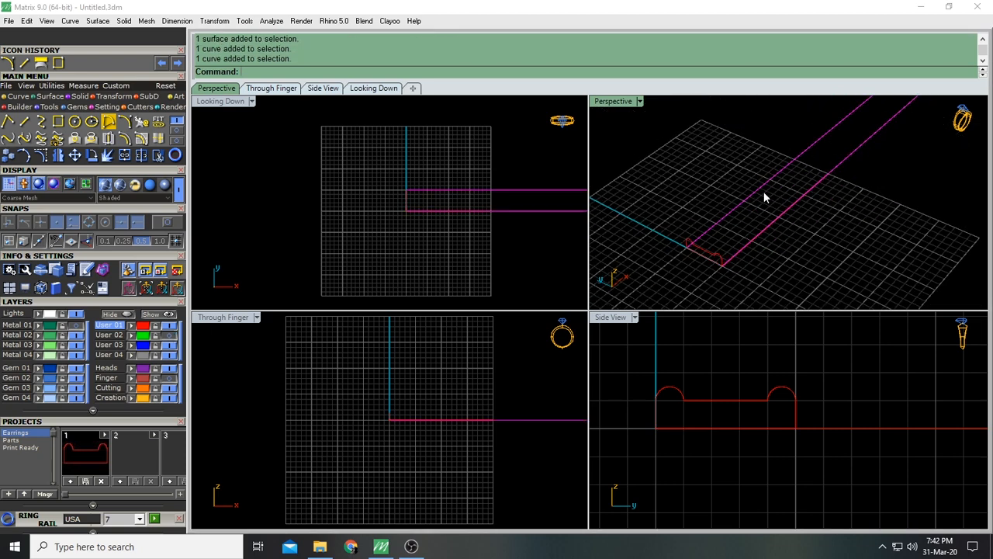
right_click_drag(771, 240, 748, 215)
left_click(746, 220)
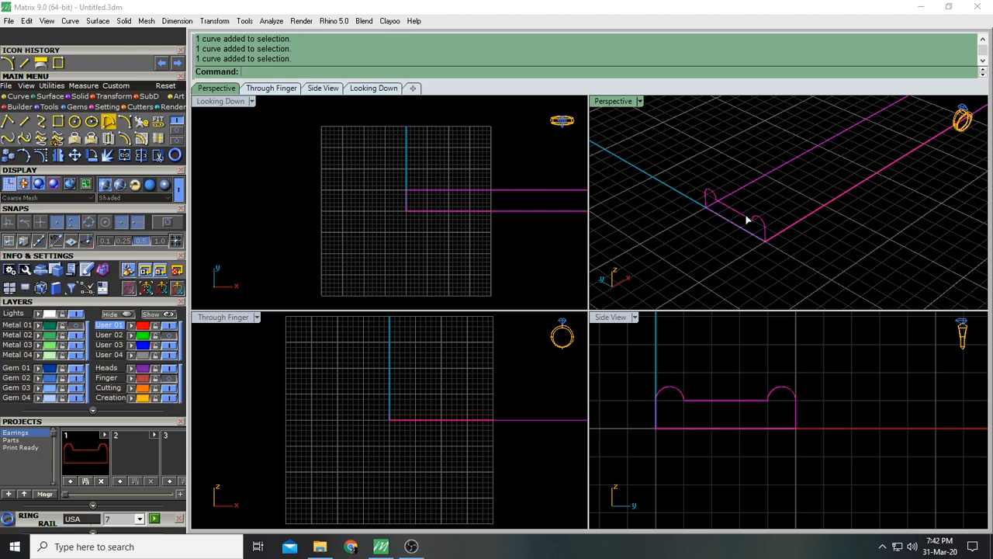
type("Swee")
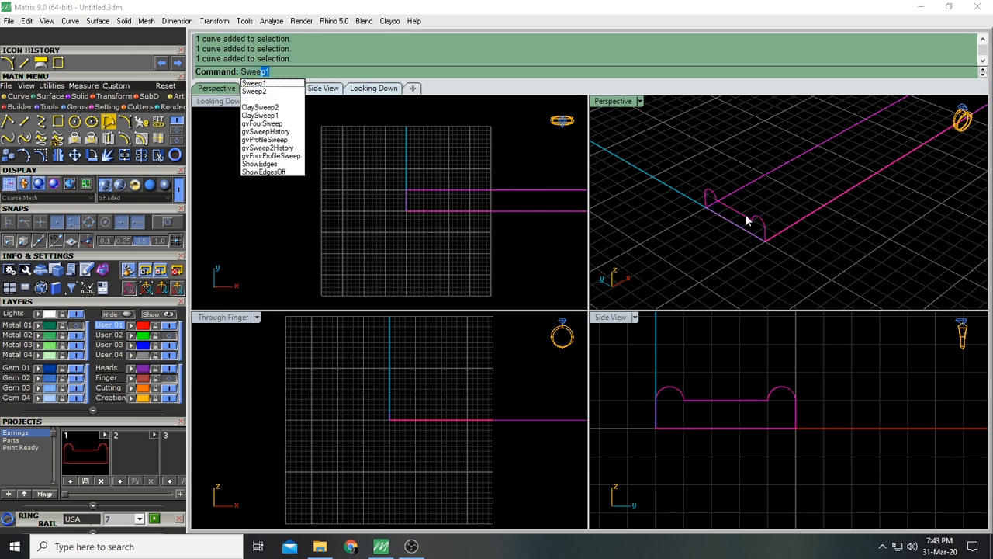
type("p2")
key("Return")
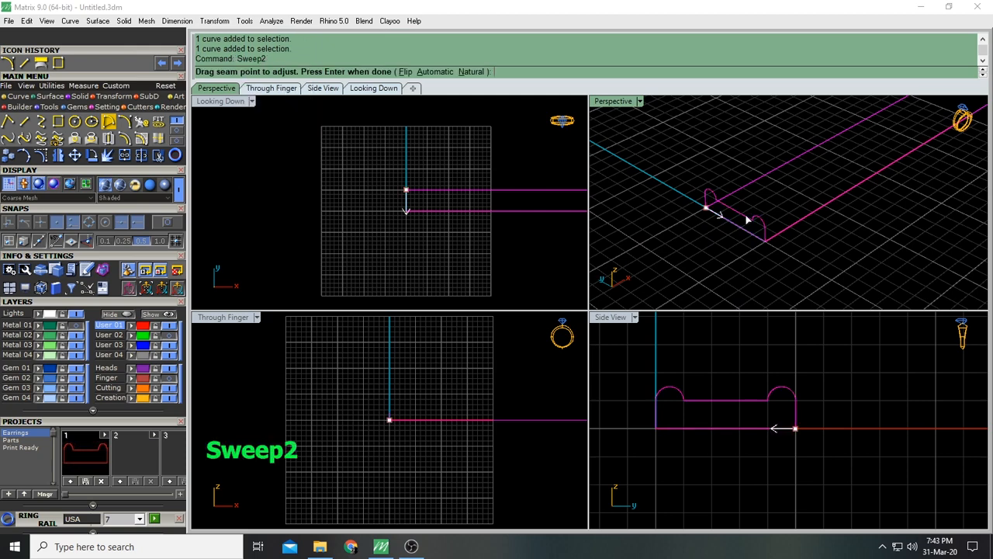
key("Return")
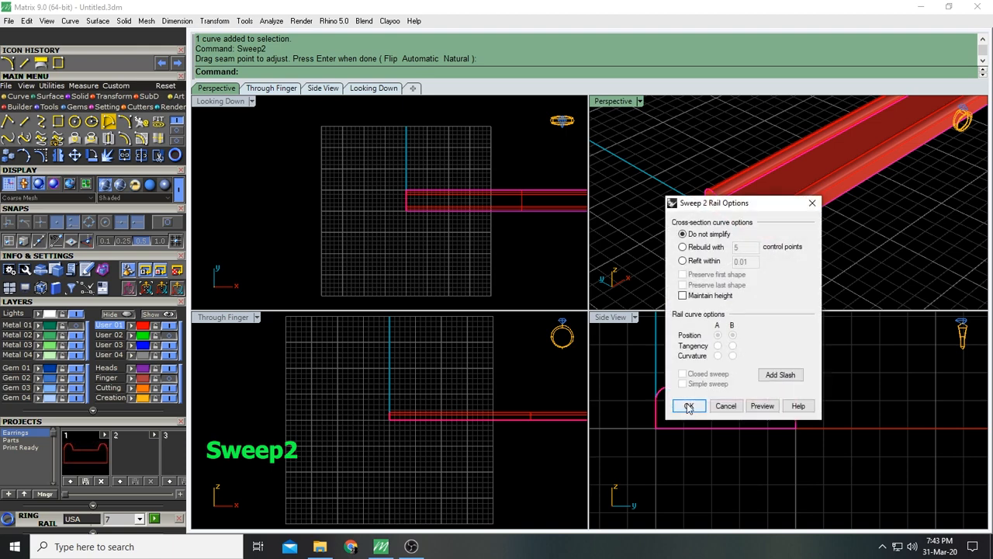
left_click(689, 404)
Move the swept band body to the Metal 03 layer
right_click_drag(828, 207, 766, 270, "shift")
left_click(773, 221)
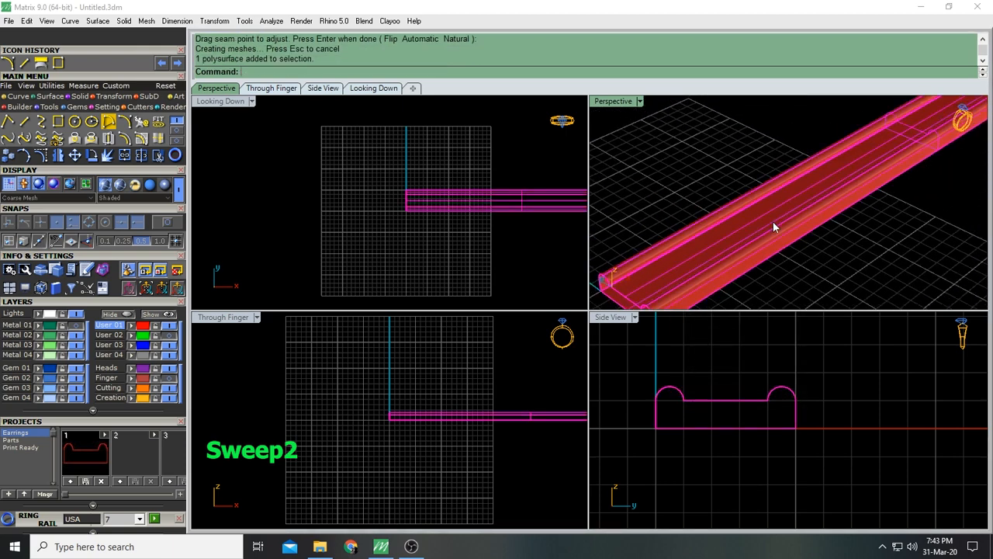
left_click(49, 343)
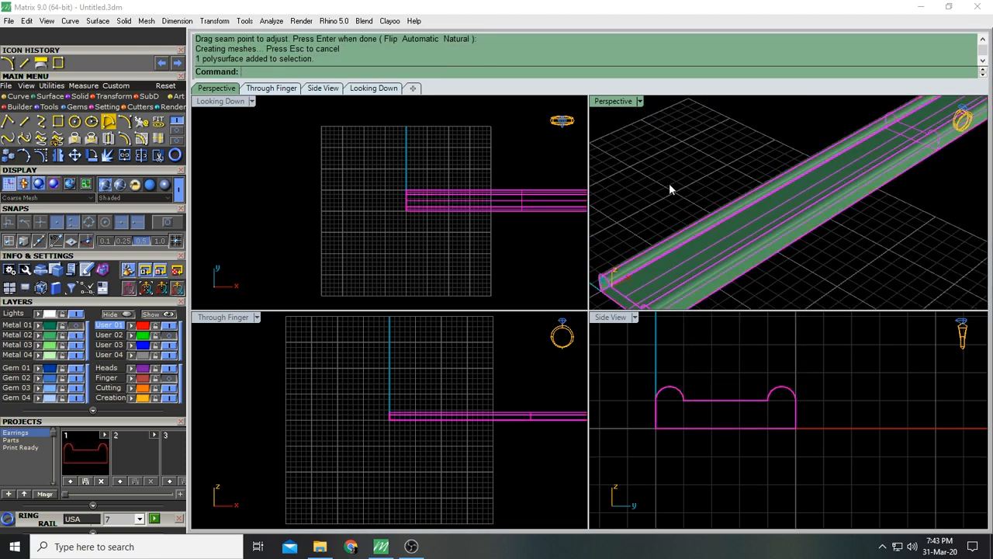
Examine the swept band body from several angles and compare it with the round ring surface by temporarily showing the Metal 01 layer
right_click_drag(692, 150, 782, 125)
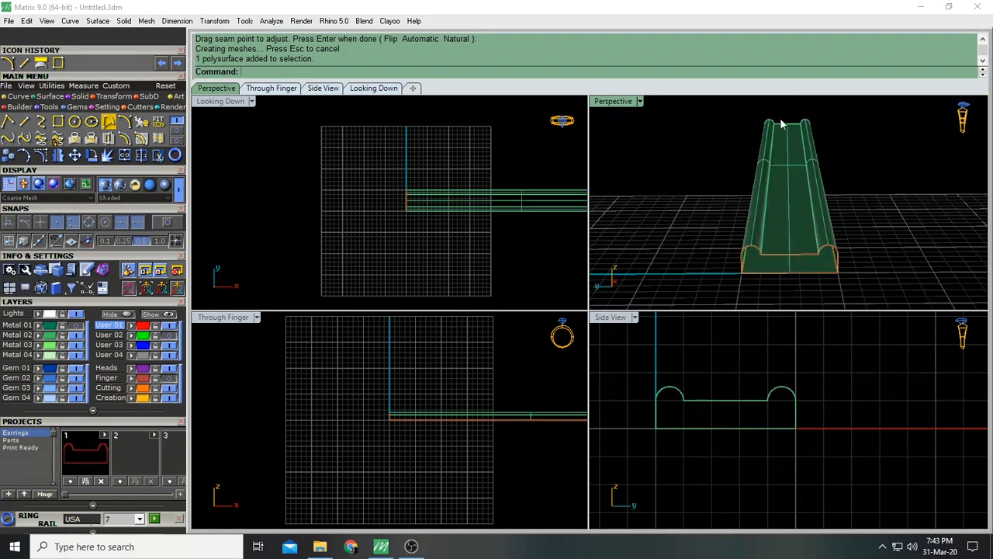
right_click_drag(859, 197, 770, 259)
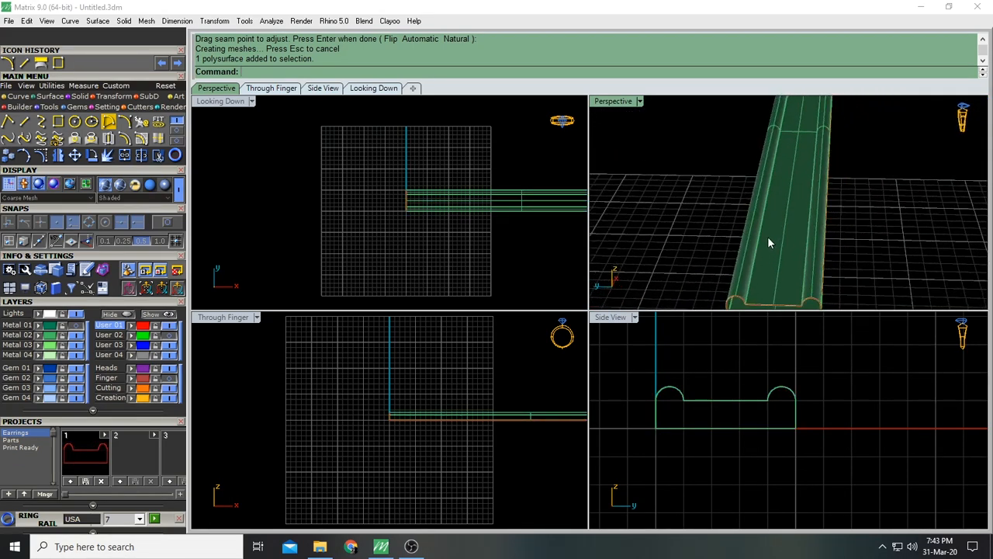
left_click(770, 255)
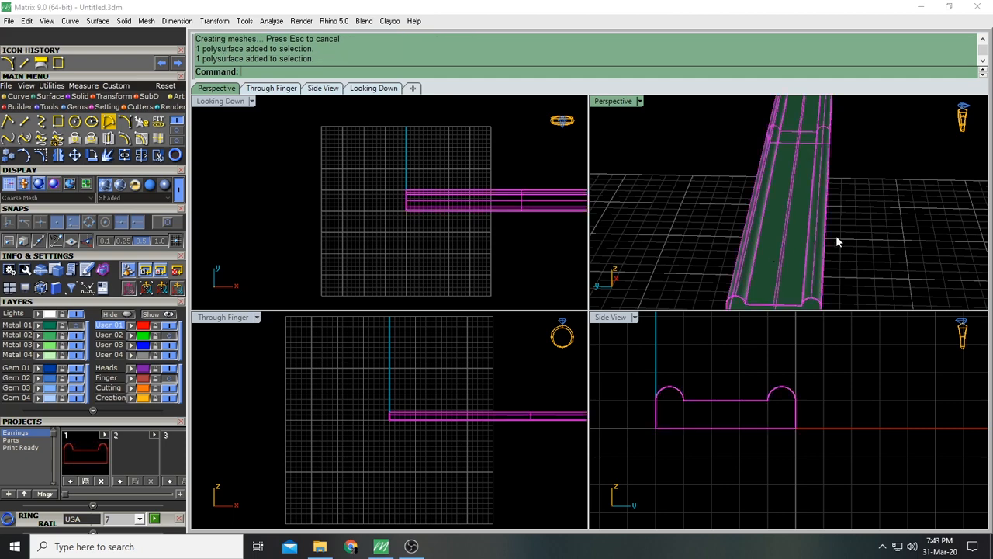
right_click_drag(880, 227, 665, 181)
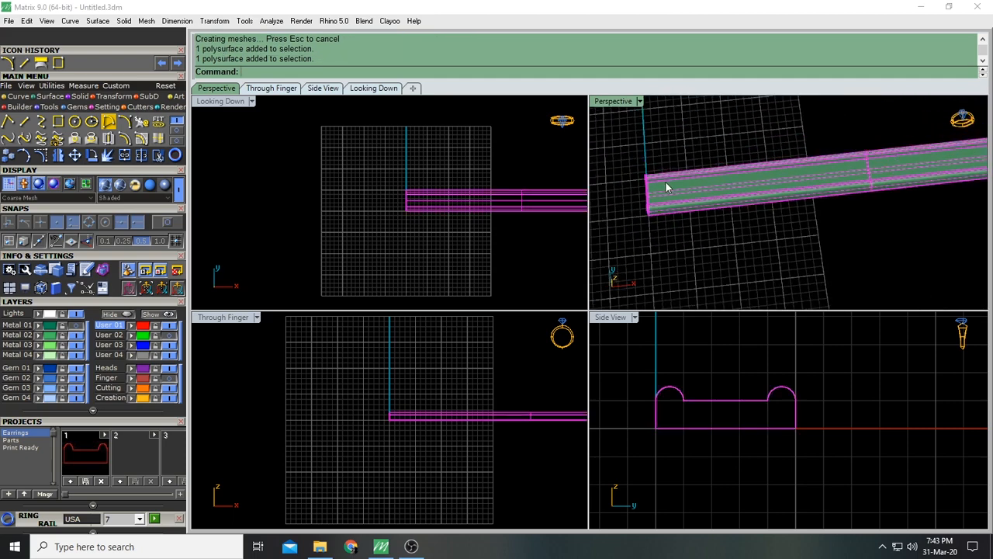
right_click_drag(912, 225, 751, 207)
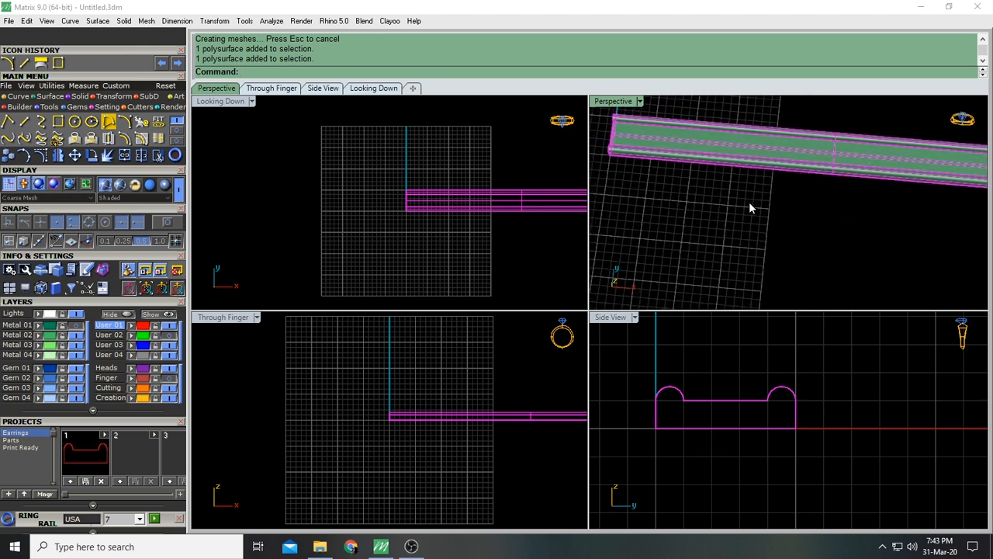
left_click(76, 326)
right_click_drag(333, 308, 391, 265)
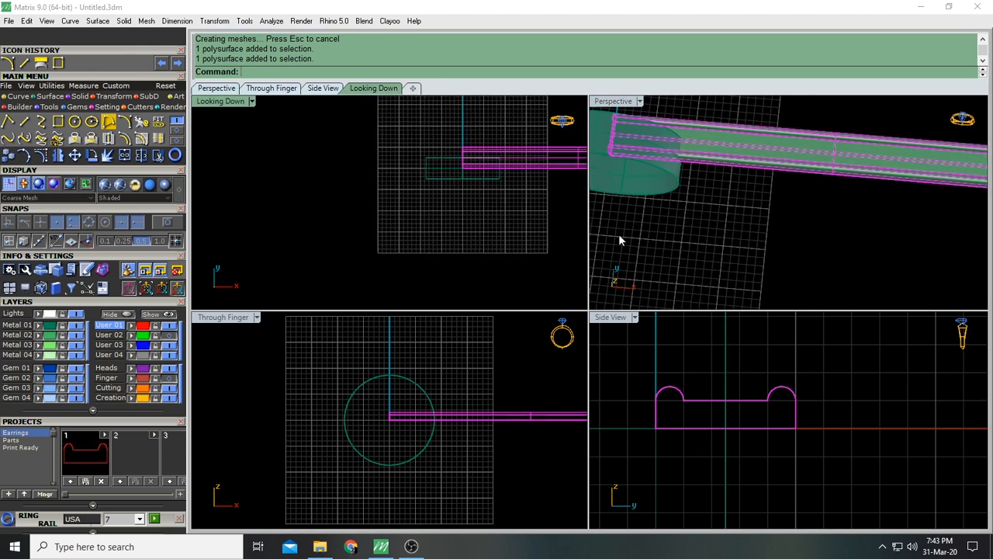
right_click_drag(618, 234, 787, 142)
left_click(614, 205)
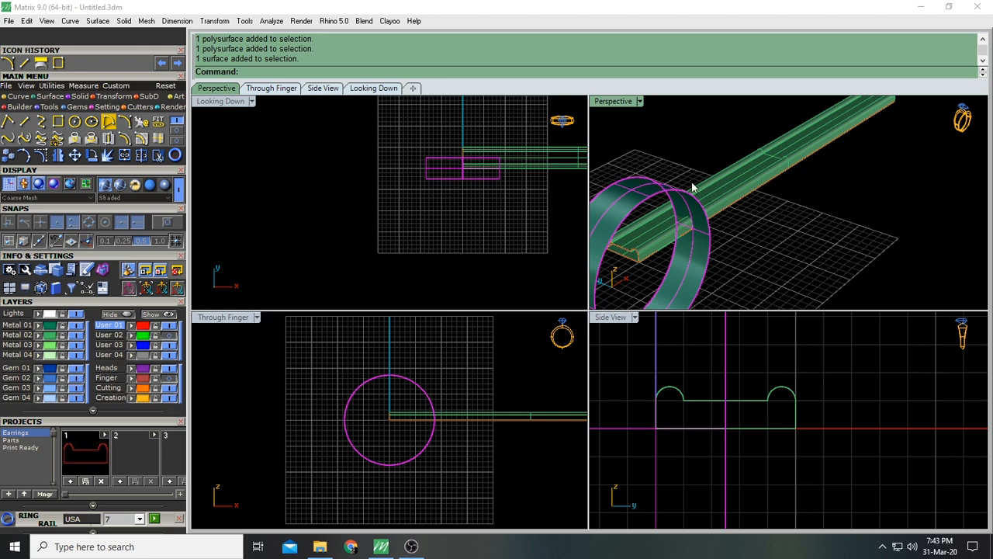
scroll(693, 187, "up", 4)
left_click(80, 327)
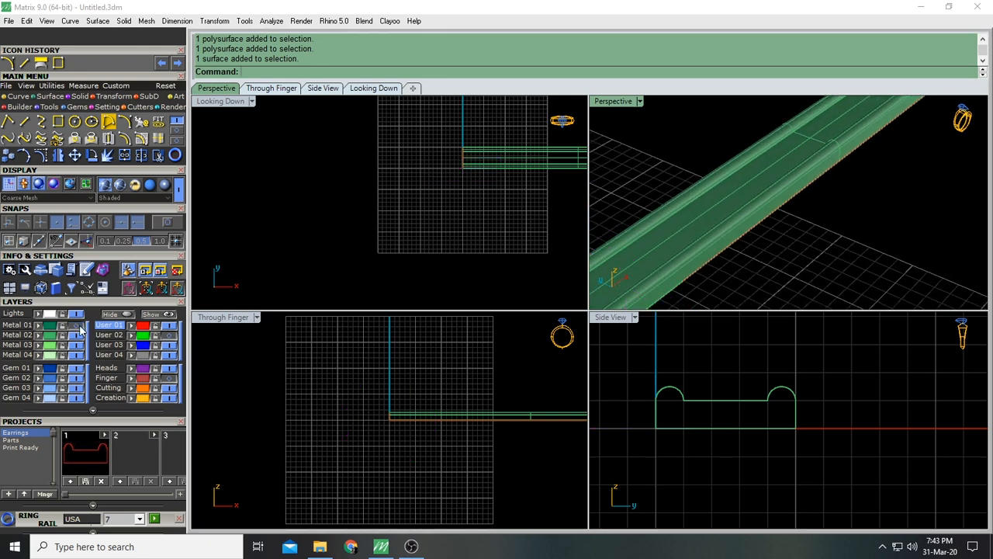
Extract a lengthwise isocurve, direction U, from the band's recessed flat face, close to one of the raised edges
right_click_drag(668, 276, 753, 193)
left_click(758, 245)
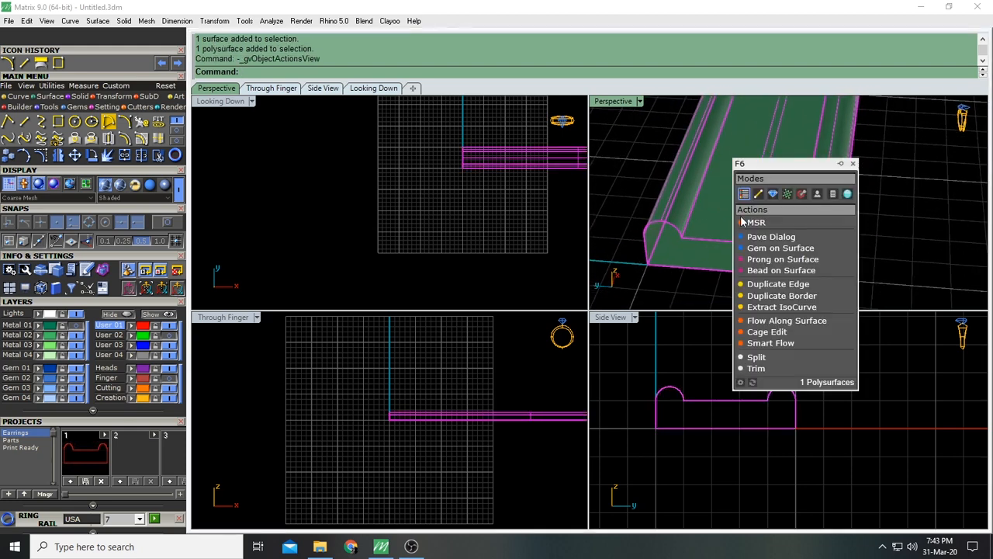
left_click(802, 307)
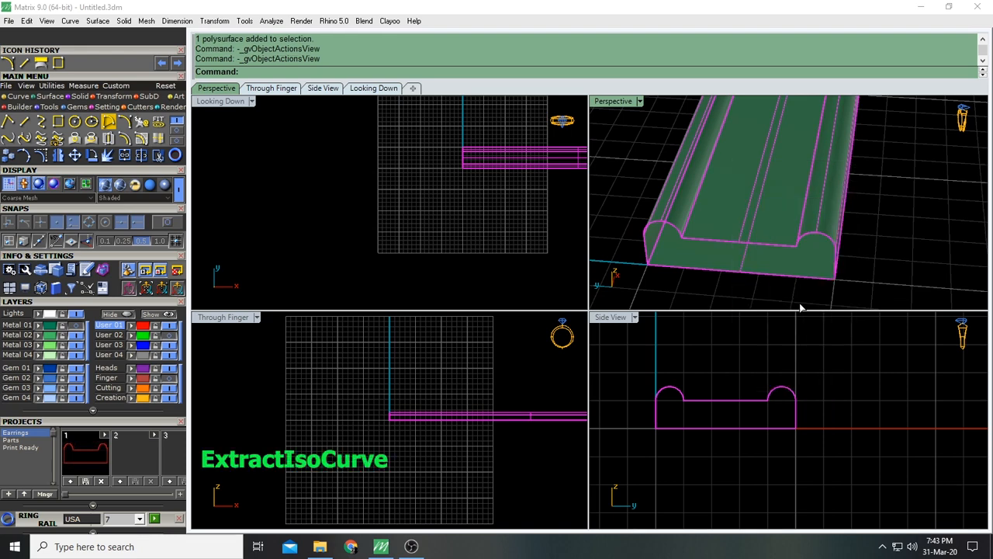
left_click(763, 206)
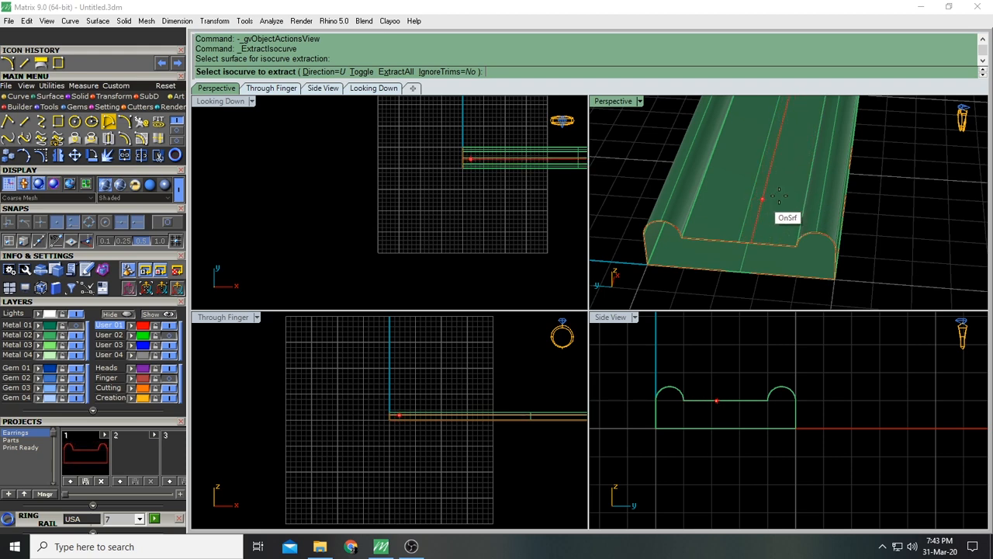
mouse_move(765, 198)
right_mouse_down()
mouse_move(741, 181)
mouse_move(773, 171)
mouse_move(768, 194)
right_mouse_up()
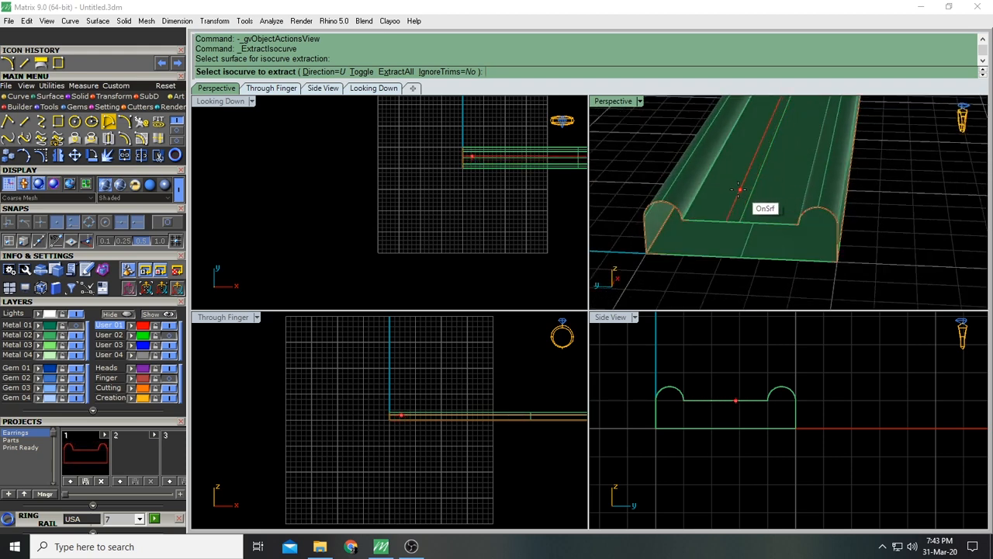
left_click(703, 216)
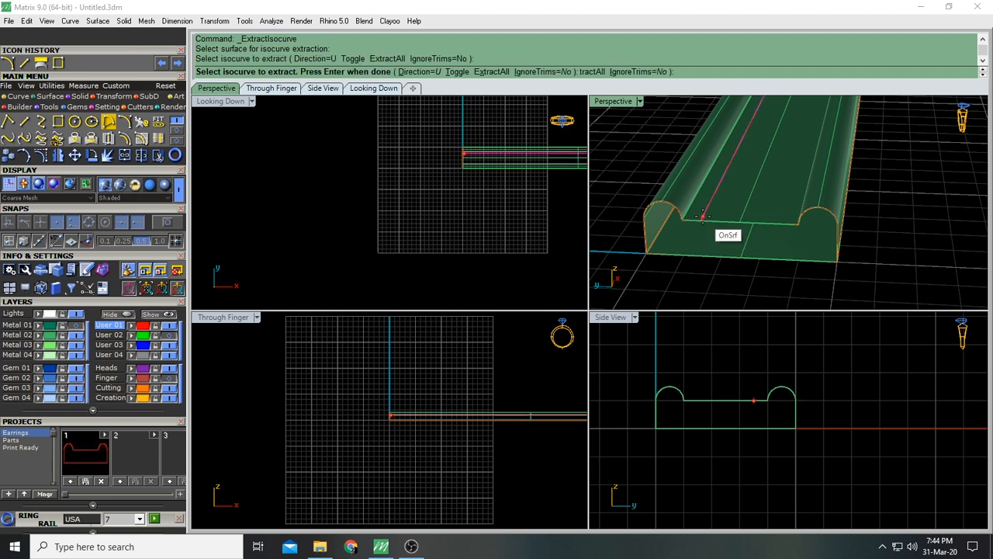
key("Return")
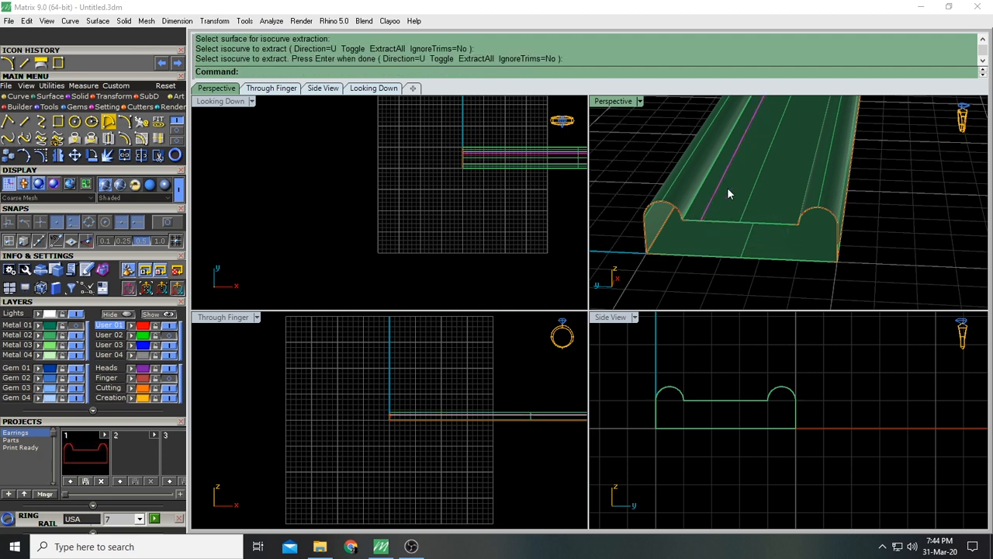
right_click_drag(692, 182, 720, 174)
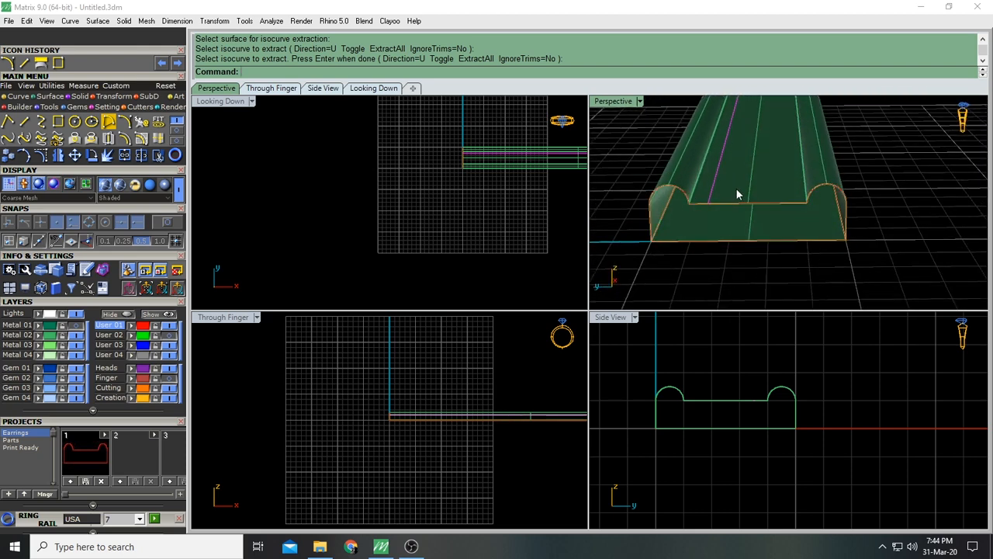
scroll(735, 187, "down", 2)
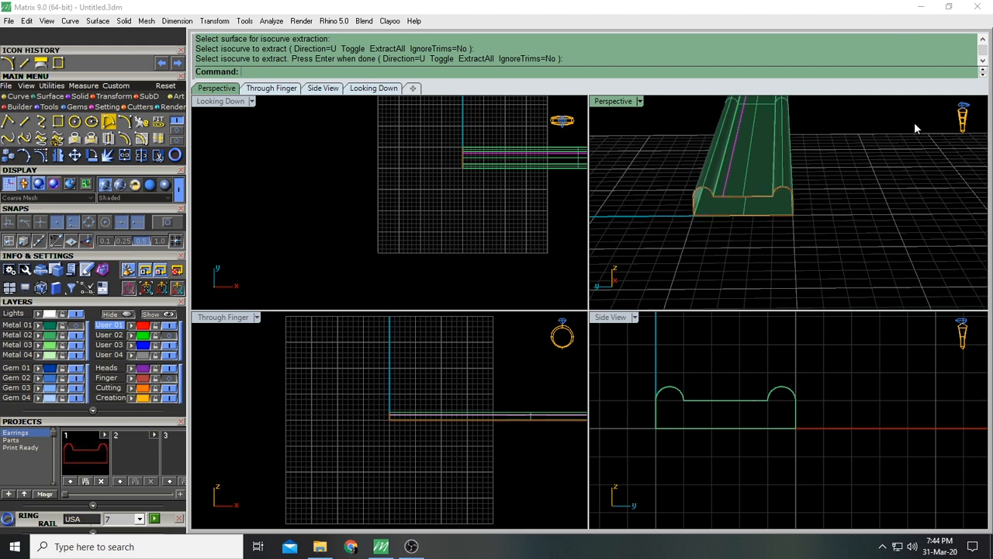
scroll(805, 210, "up", 4)
right_click_drag(683, 191, 688, 219)
scroll(685, 202, "up", 3)
scroll(693, 204, "down", 5)
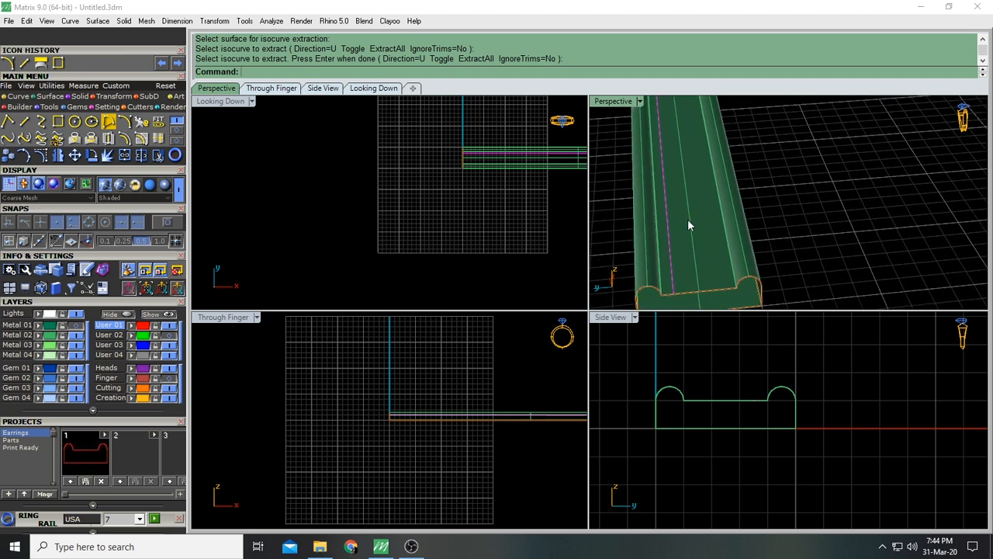
right_click_drag(738, 195, 722, 156)
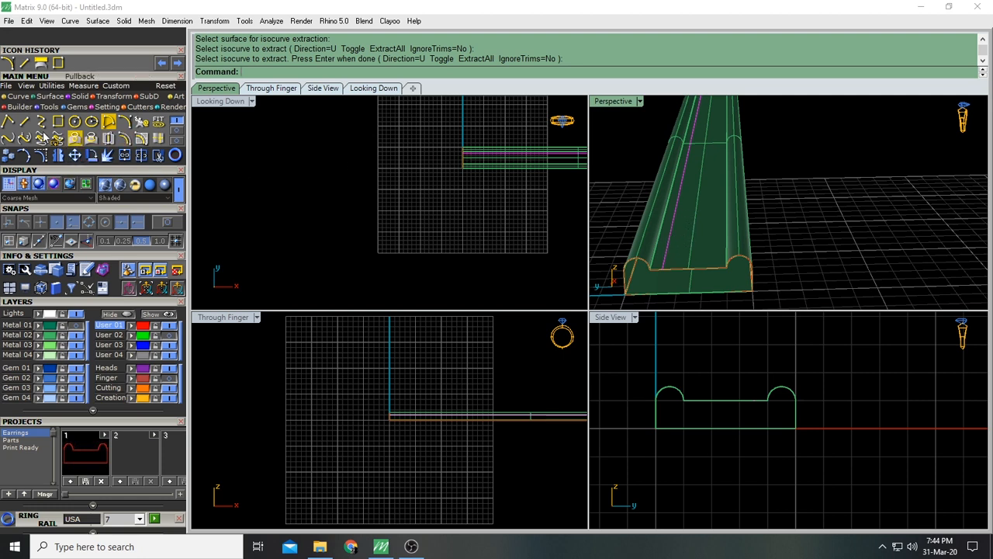
Start a Helix with its axis running from the start to the end of the extracted isocurve, working in the maximized Perspective view
left_click(177, 130)
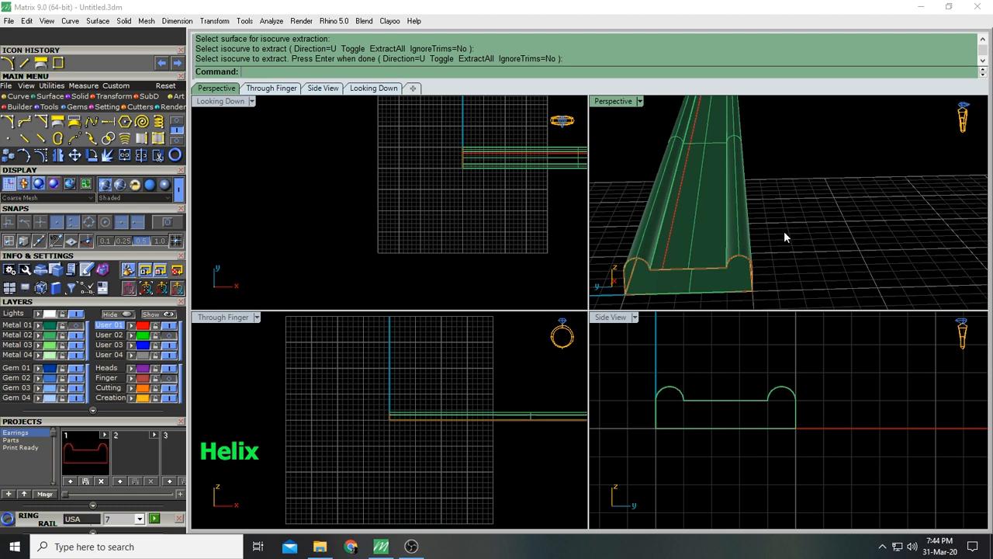
left_click(673, 218)
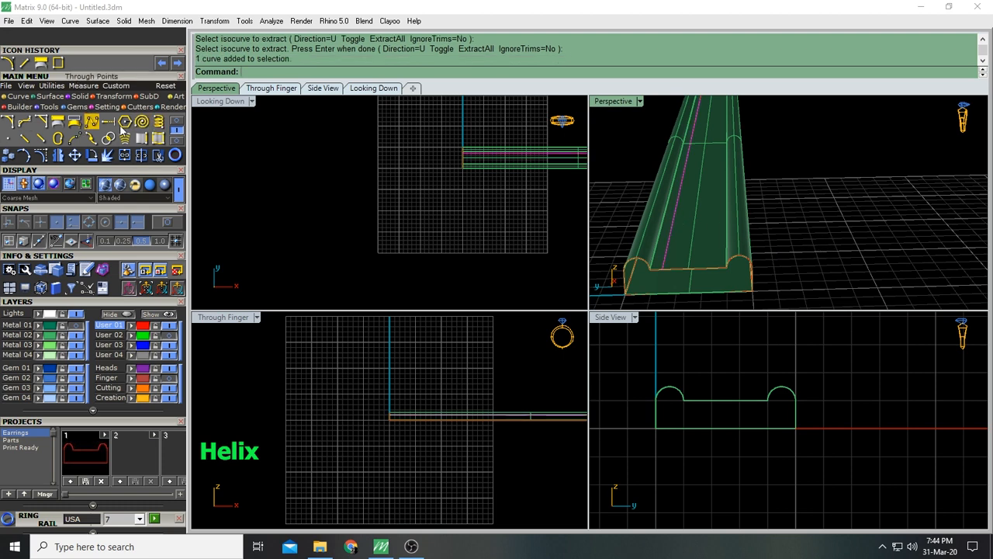
left_click(157, 125)
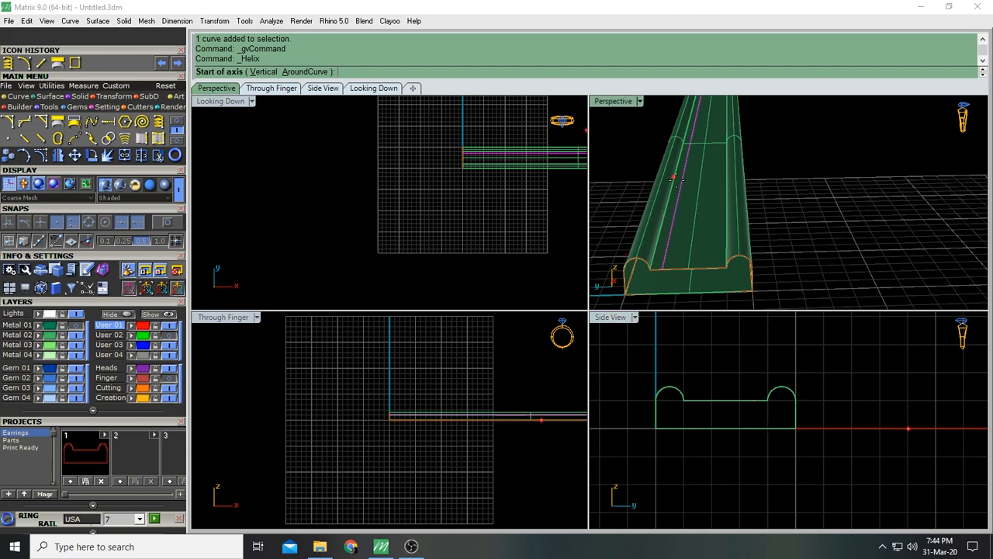
scroll(651, 208, "down", 5)
scroll(738, 196, "up", 4)
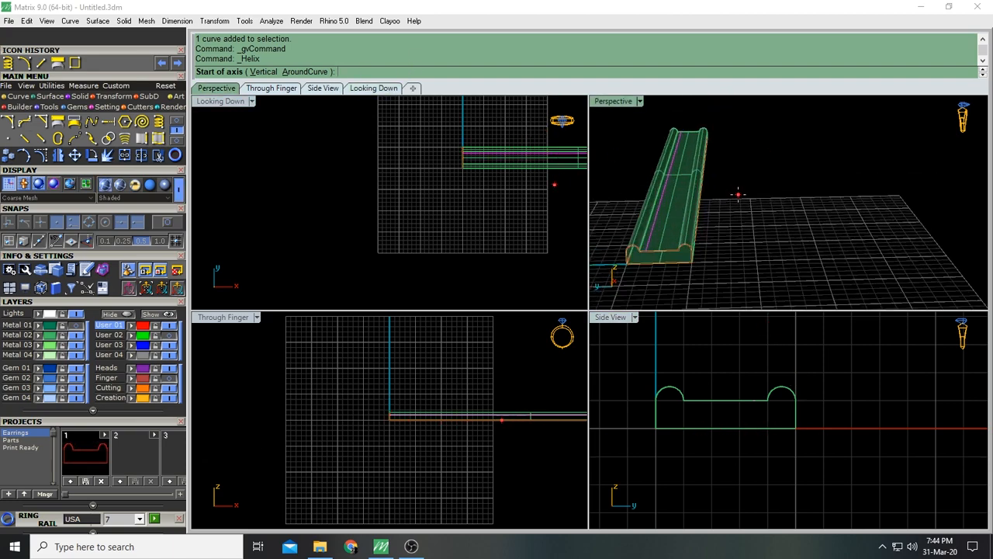
right_click_drag(737, 197, 745, 218)
double_click(598, 101)
right_click_drag(629, 118, 476, 402)
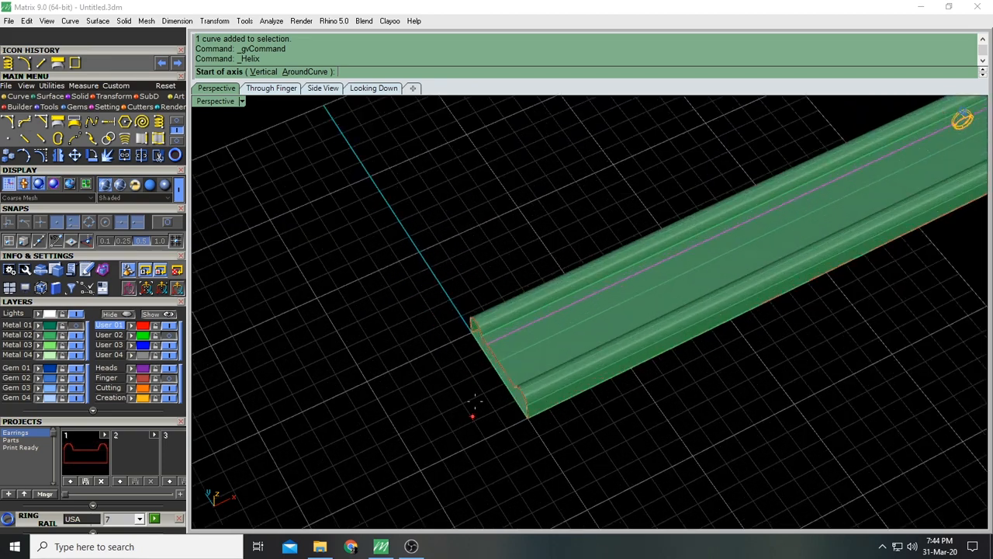
left_click(489, 343)
scroll(490, 345, "down", 5)
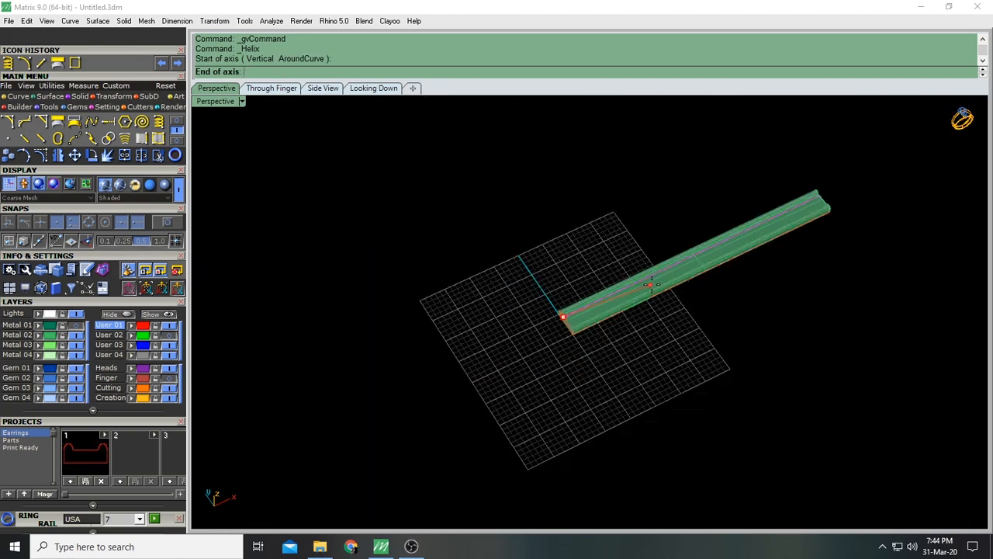
scroll(819, 194, "up", 5)
scroll(807, 202, "up", 3)
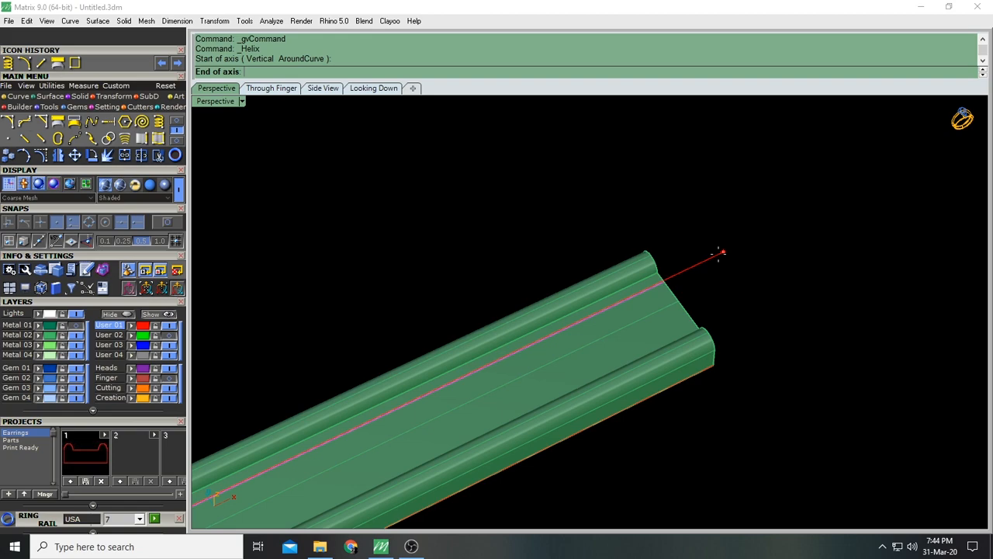
left_click(666, 283)
Set the helix diameter to 0.4
scroll(657, 330, "down", 1)
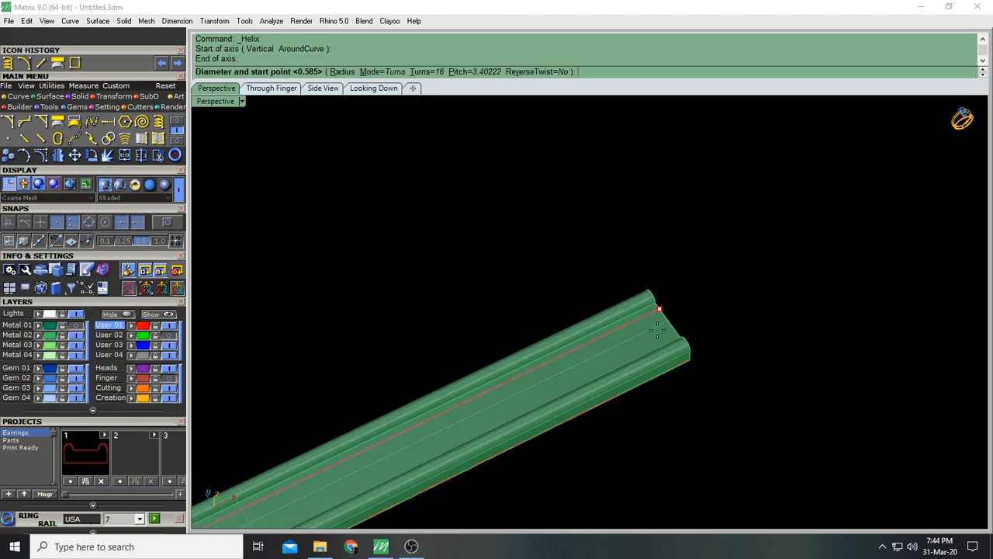
scroll(590, 224, "down", 3)
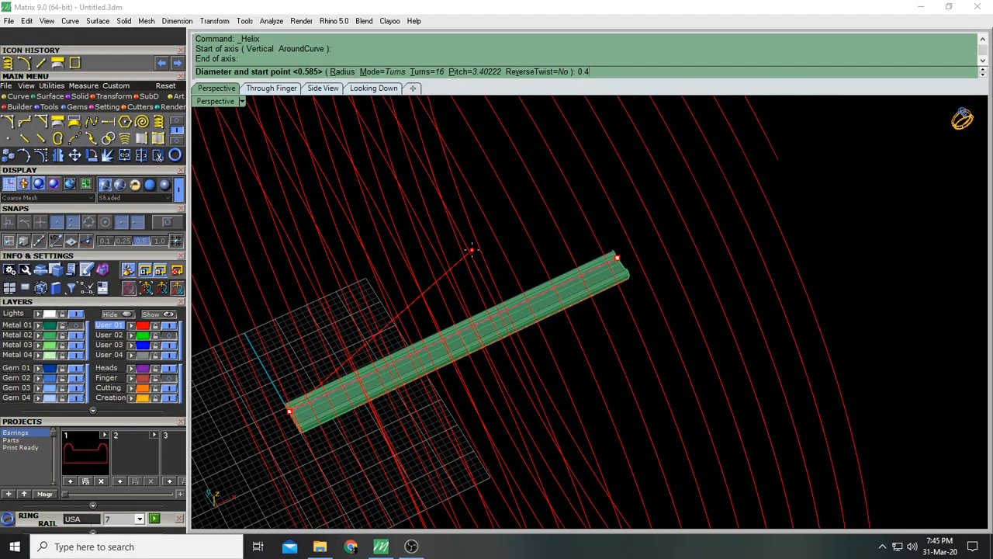
key("Return")
scroll(294, 413, "up", 5)
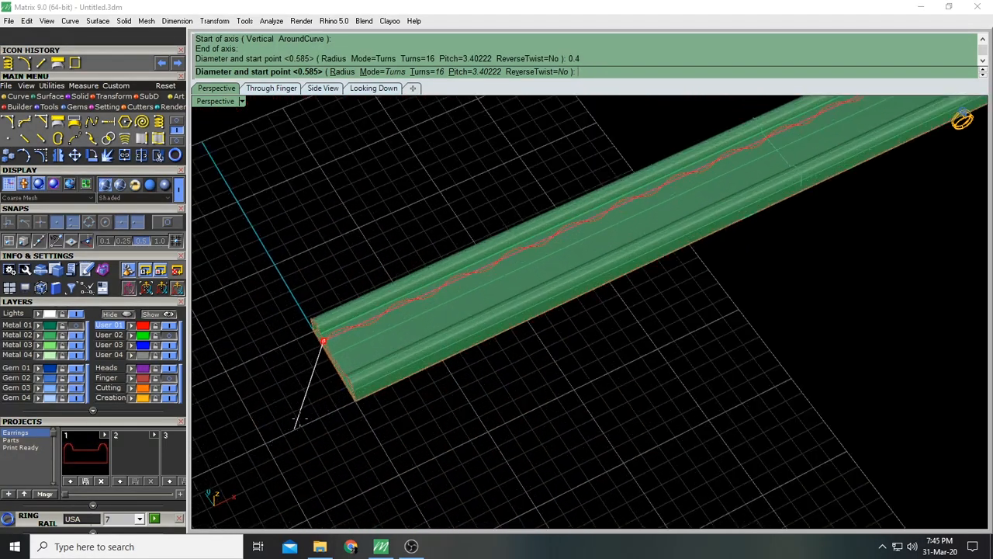
scroll(363, 323, "up", 4)
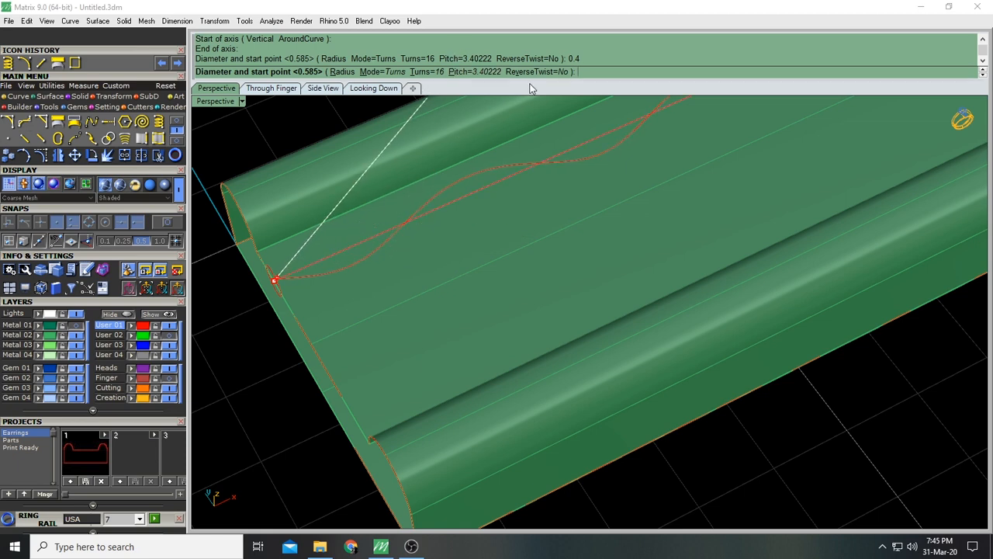
Set the number of helix turns to 32
left_click(427, 71)
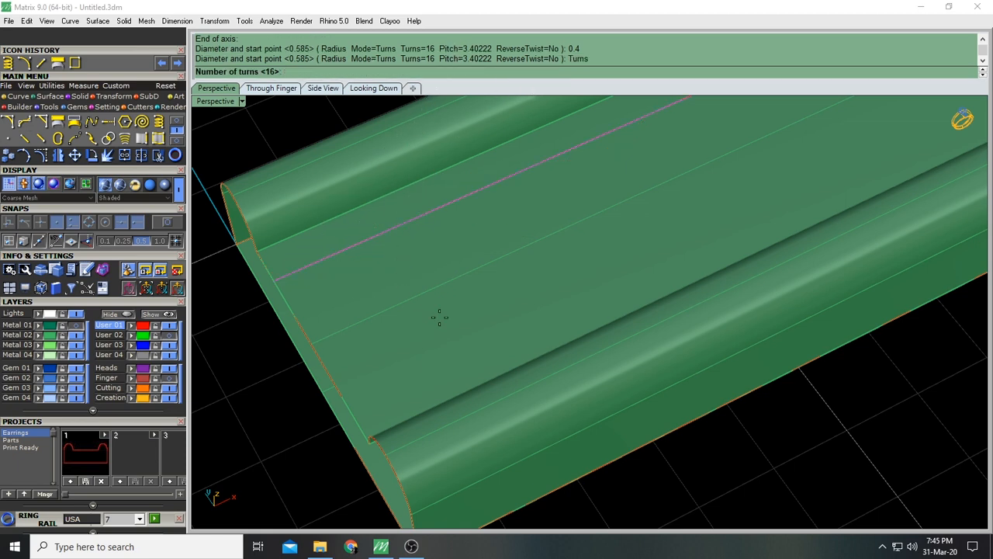
type("32")
key("Return")
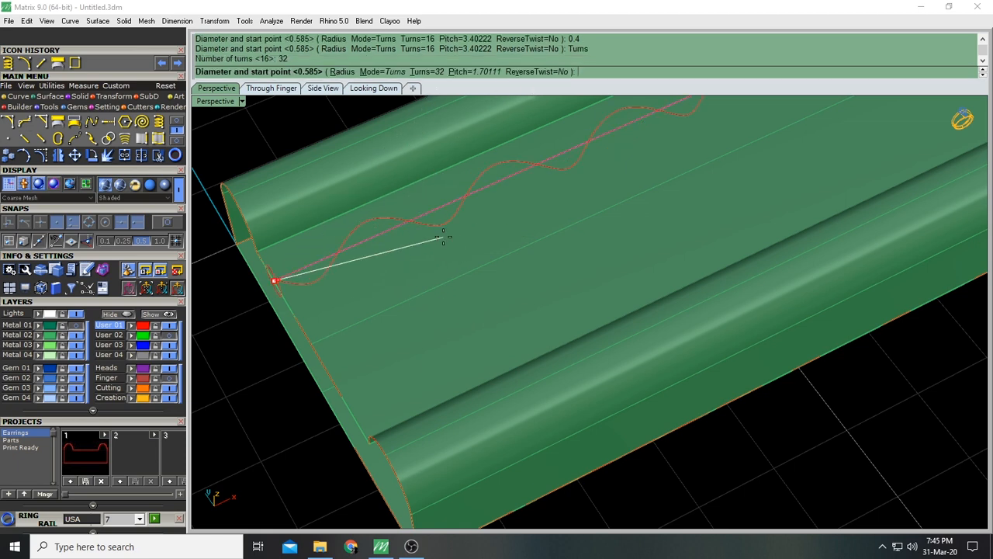
Set the helix to 52 turns and place its start point to create the coil along the isocurve
left_click(426, 71)
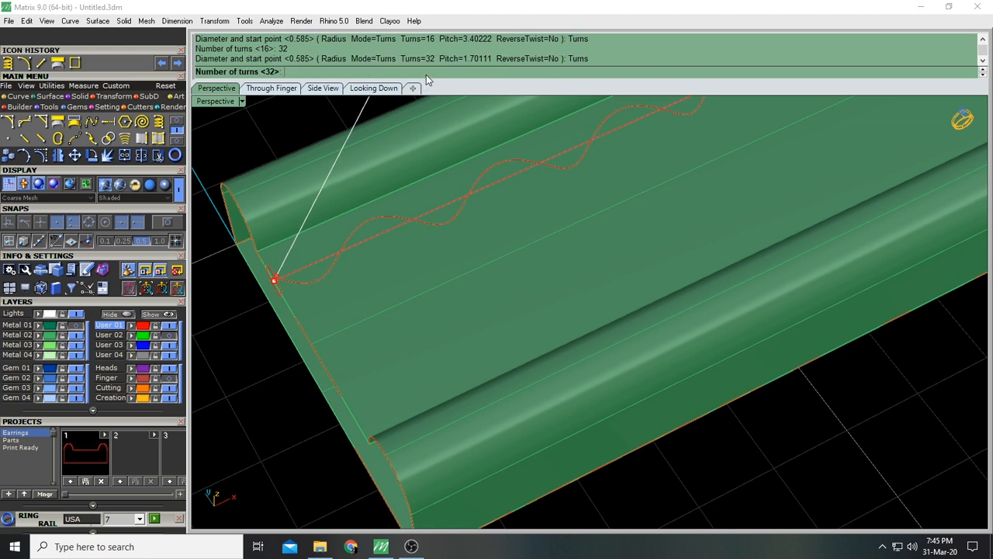
key("Return")
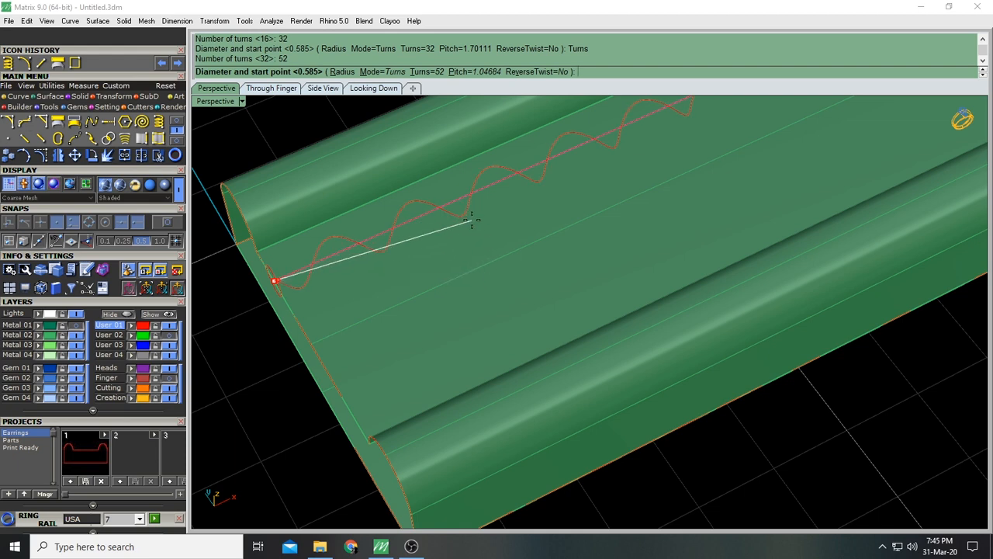
key("Return")
scroll(468, 223, "down", 1)
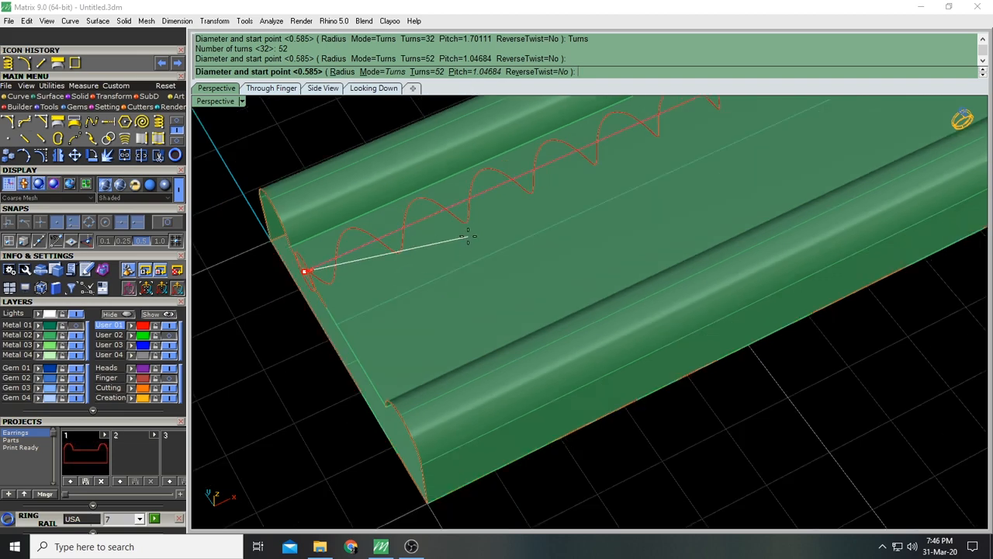
key("Return")
left_click(468, 236)
right_click_drag(416, 221, 327, 405)
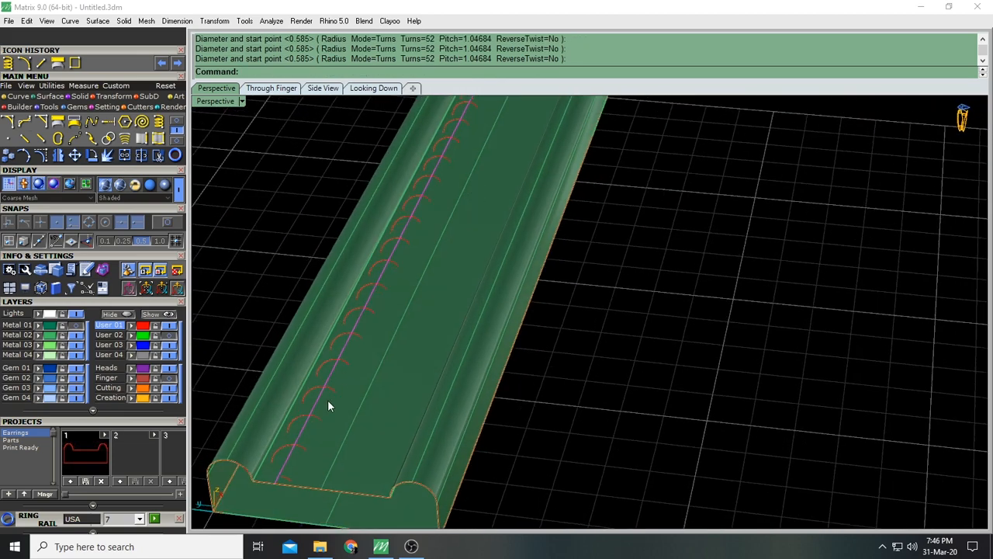
Select the 52-turn helix and raise it slightly so that it sits higher over the band's recessed face
right_click_drag(308, 444, 410, 261)
scroll(377, 261, "up", 2)
left_click(370, 290)
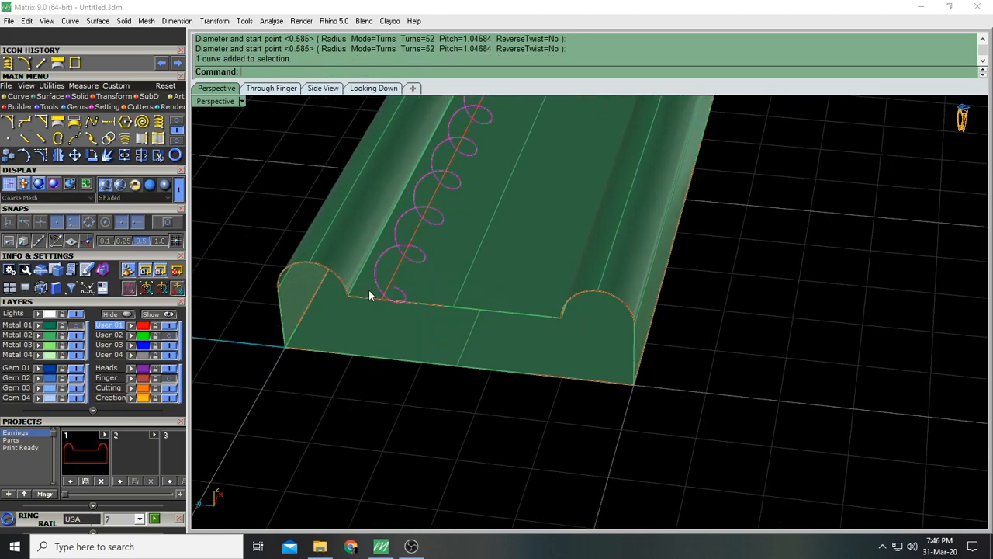
scroll(370, 303, "up", 2)
right_click_drag(370, 309, 432, 262)
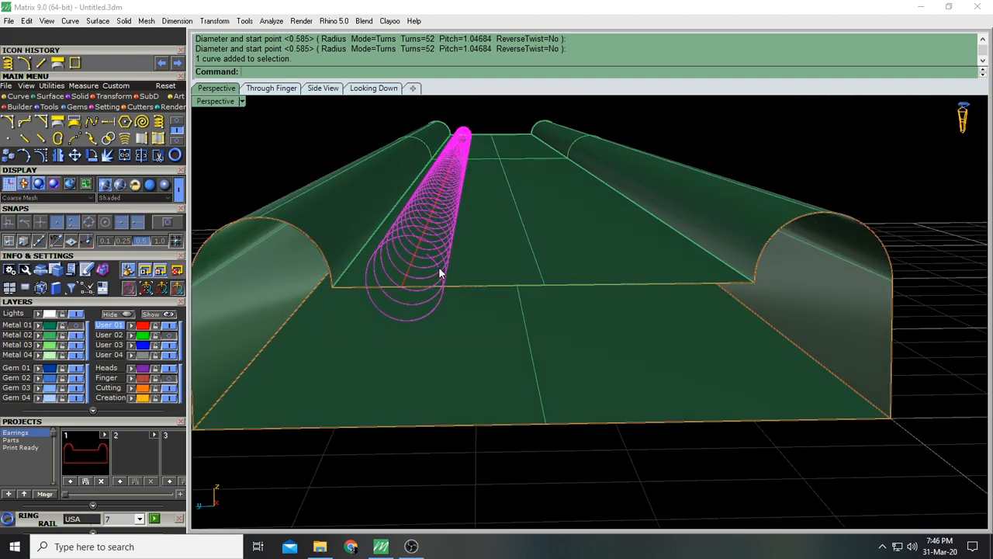
left_click_drag(439, 266, 439, 245)
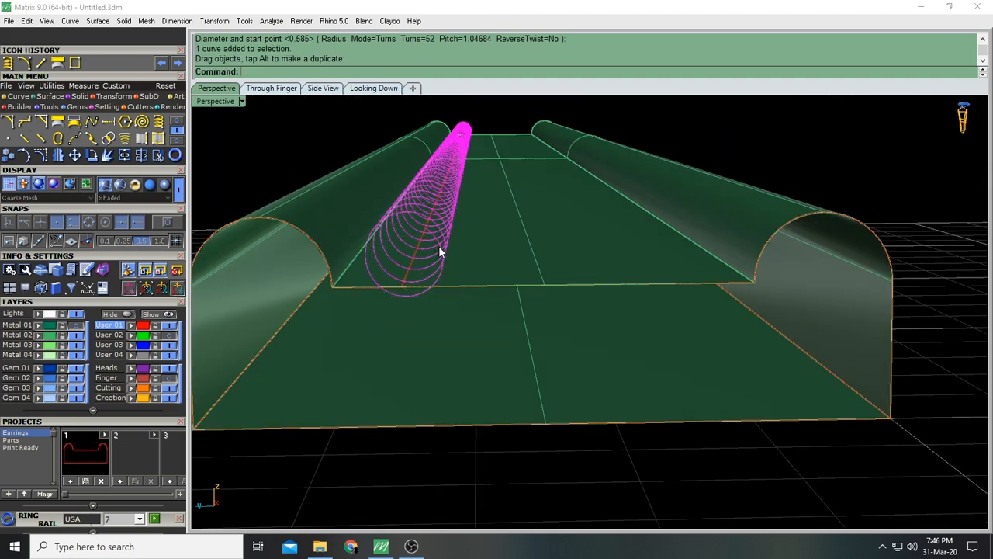
scroll(439, 245, "down", 4)
right_click_drag(438, 245, 492, 242)
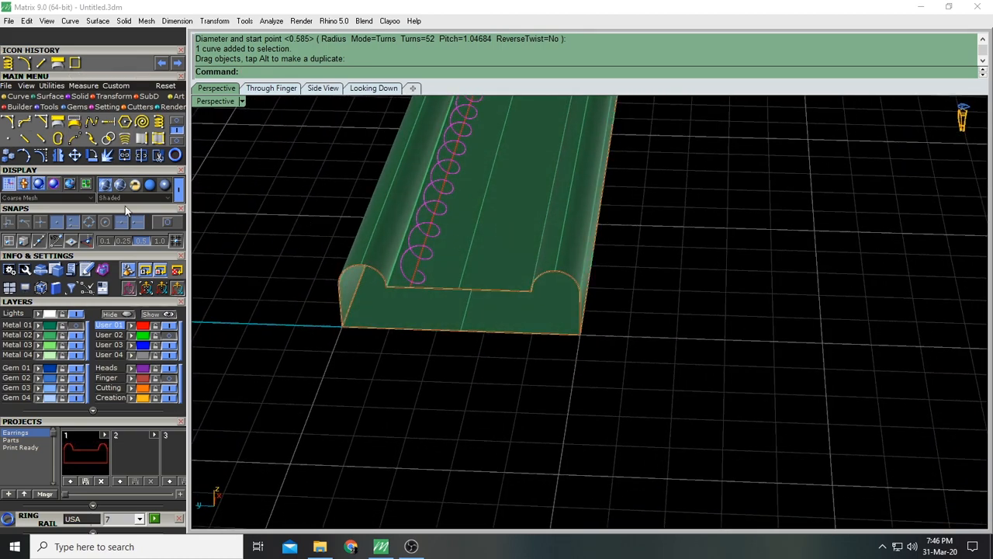
Pipe the 52-turn helix with flat caps, using a diameter of 0.5 at both the start and the end
scroll(446, 212, "up", 3)
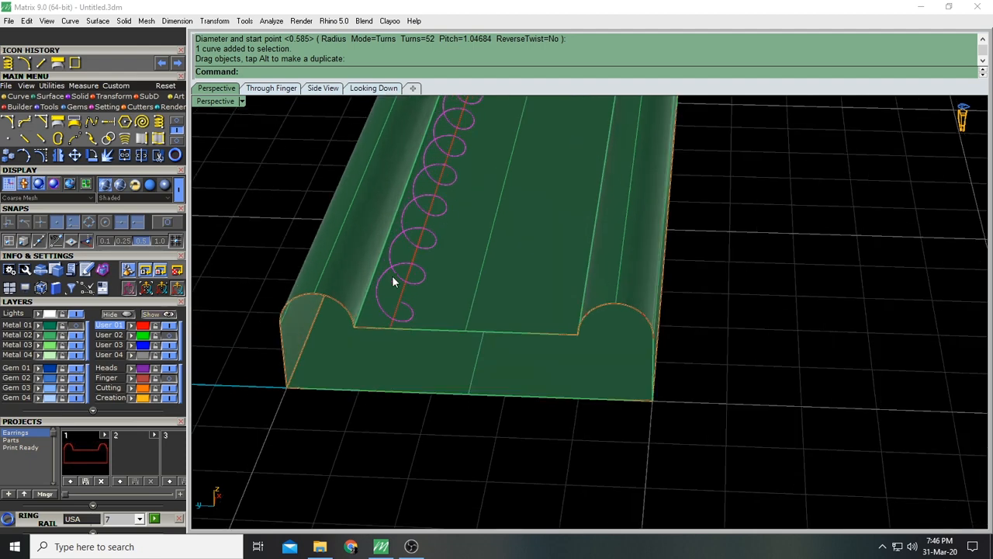
left_click(81, 97)
left_click(7, 155)
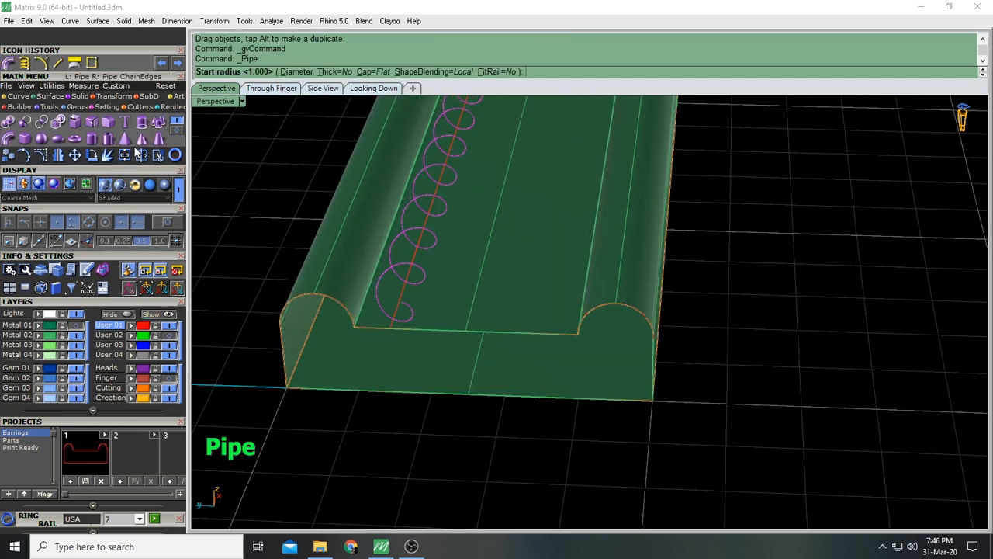
left_click(297, 72)
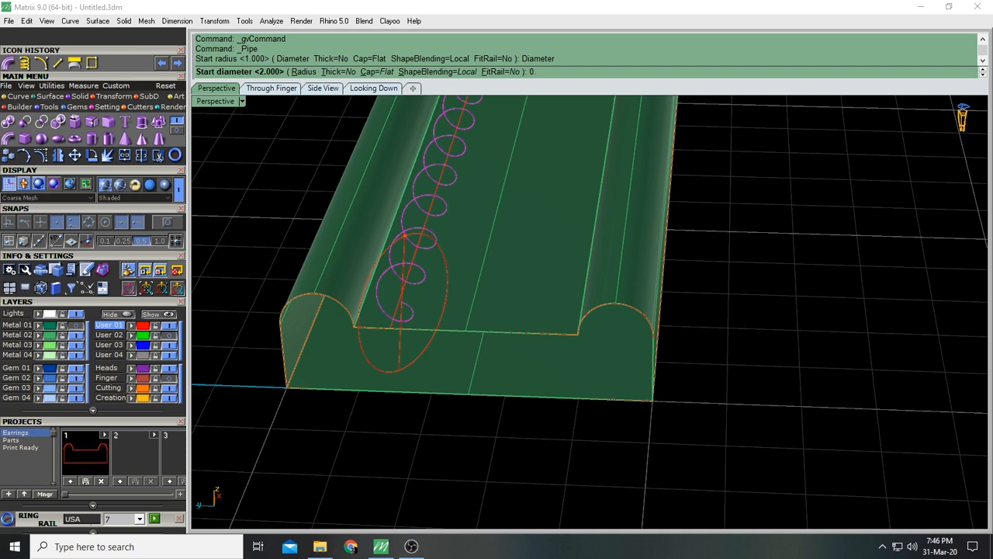
key("Return")
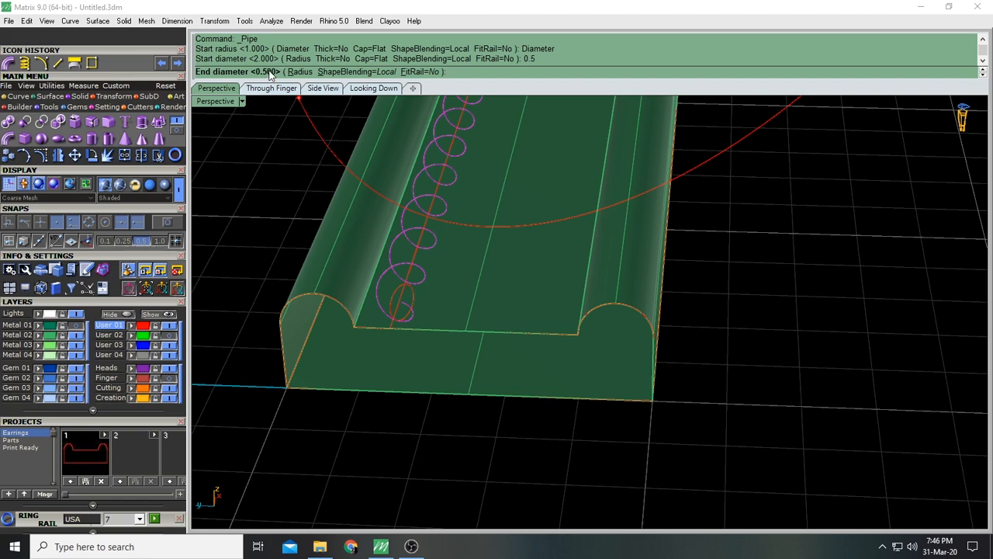
scroll(531, 126, "down", 10)
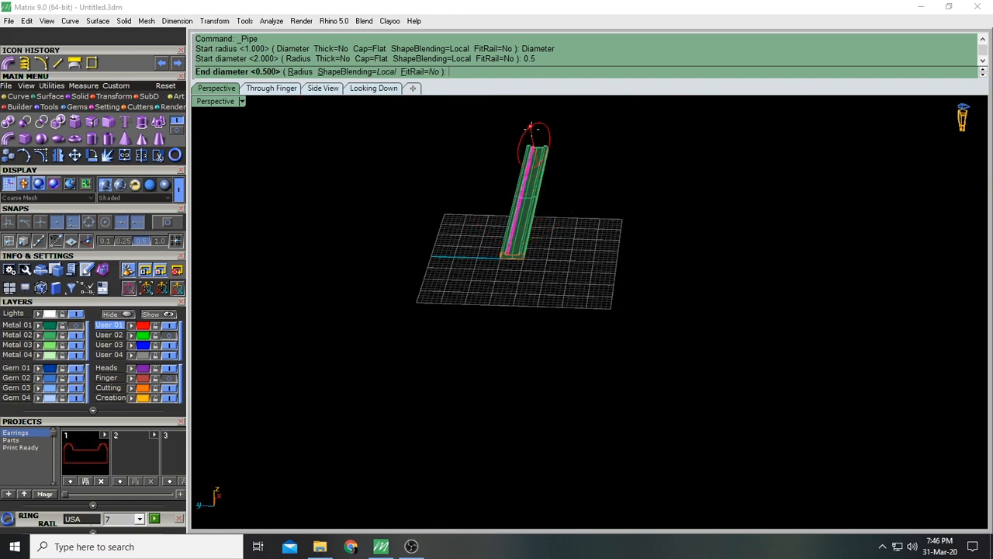
scroll(531, 126, "up", 10)
key("Return")
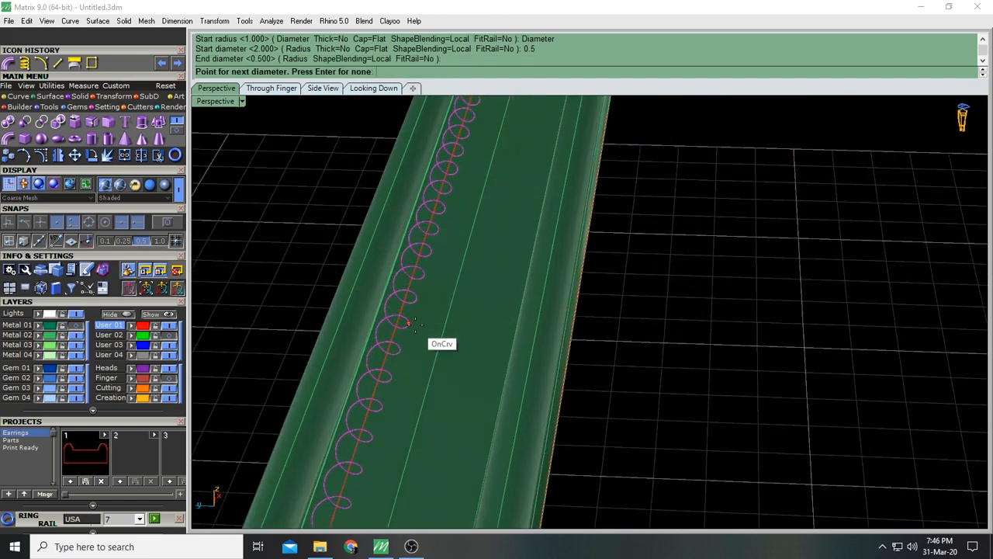
key("Return")
Delete the piped coil and its 52-turn helix, keeping the extracted isocurve
right_click_drag(441, 381, 485, 345)
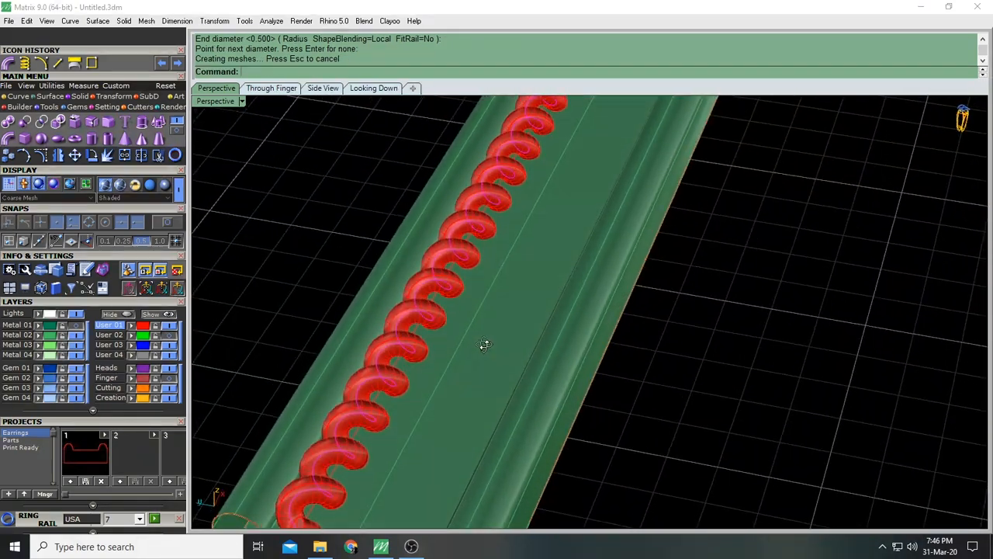
left_click(362, 423)
key("Delete")
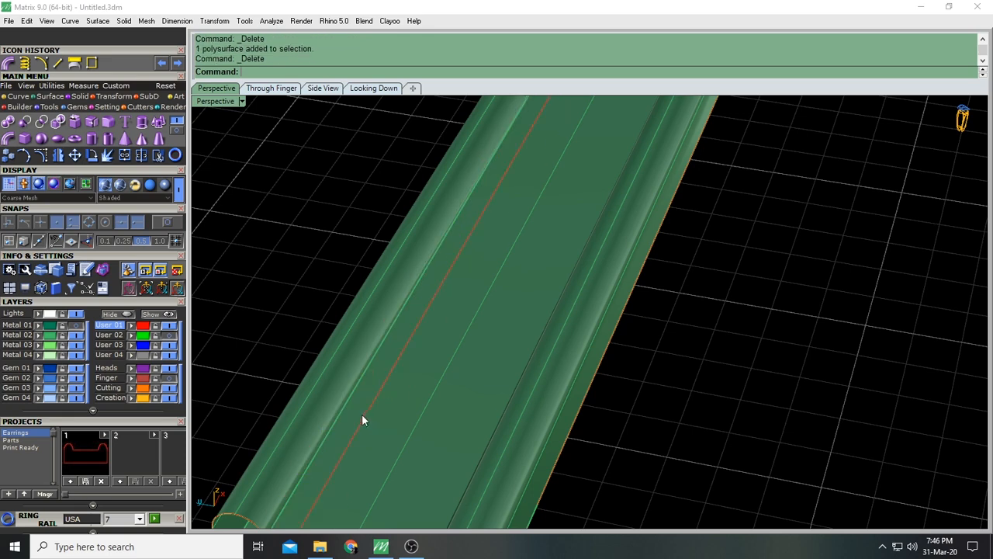
Start a new Helix with its axis running from the start to the far end of the isocurve on the recessed face
left_click(364, 419)
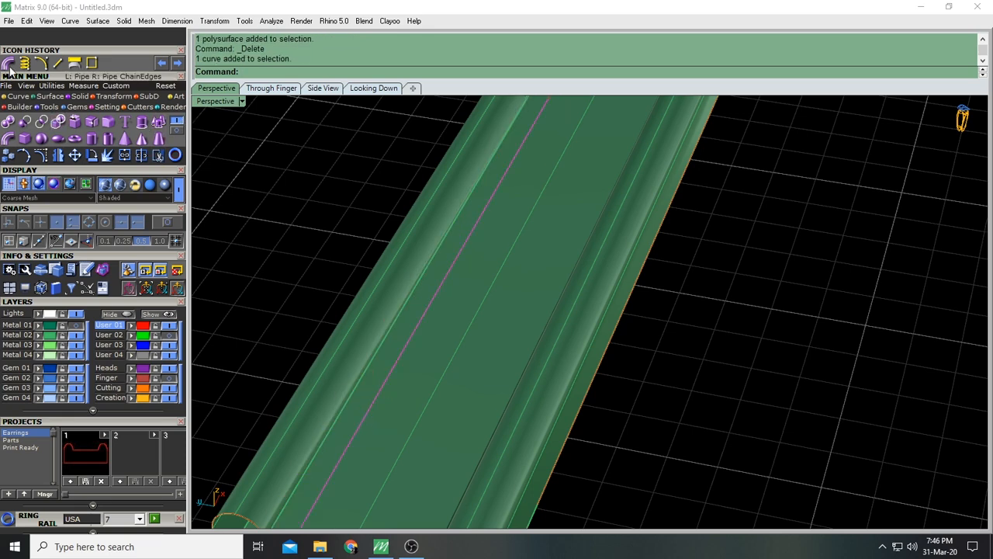
left_click(172, 126)
scroll(366, 344, "down", 4)
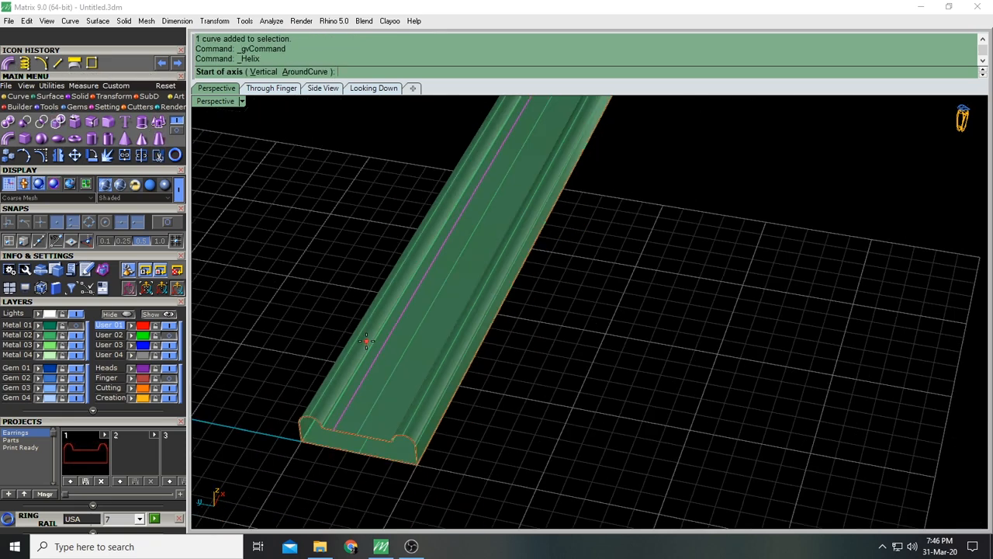
left_click(333, 430)
scroll(494, 341, "down", 4)
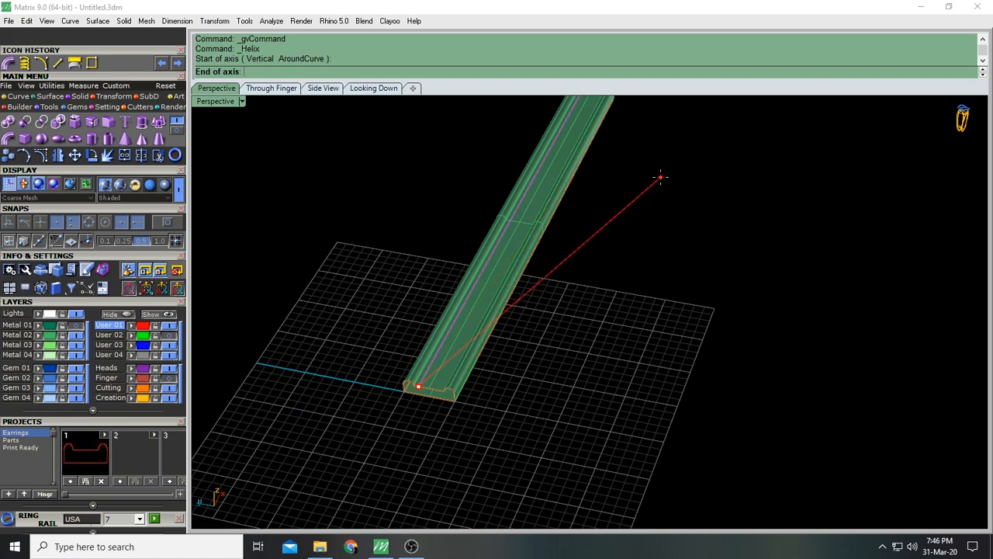
right_click_drag(658, 173, 610, 310, "shift")
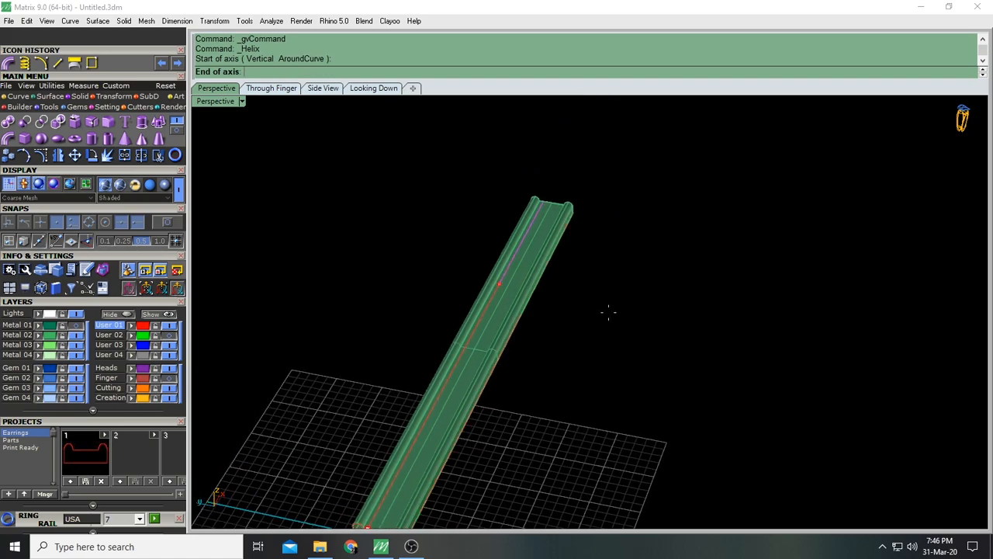
left_click(550, 203)
Set the new helix to 62 turns with a diameter of 0.4
left_click(426, 73)
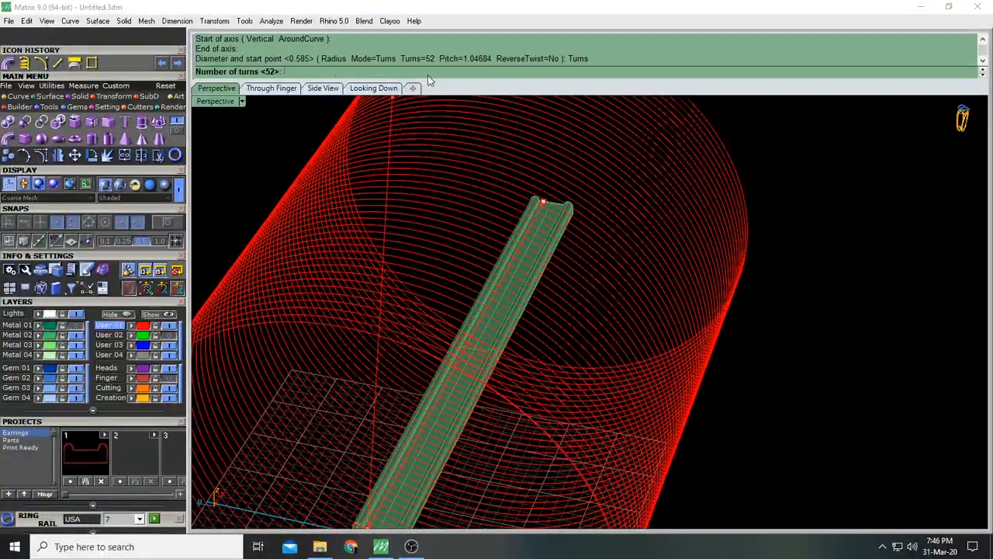
key("Return")
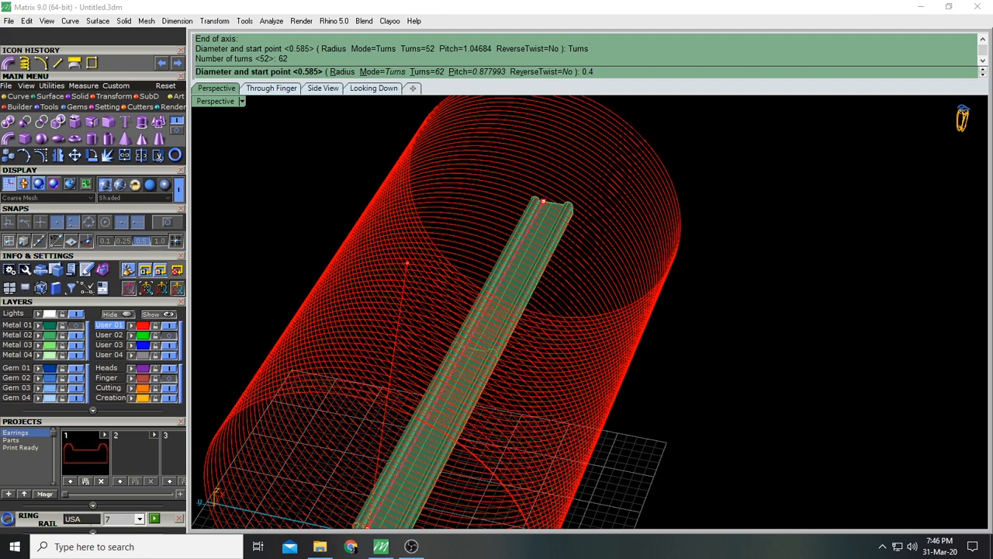
key("Return")
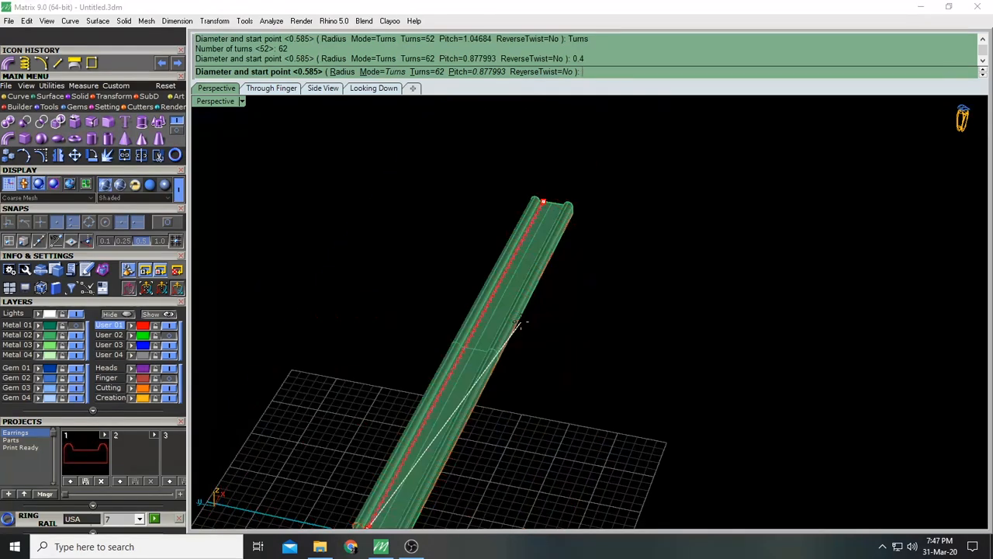
Try helix diameters of 0.3 and 0.5 on the 62-turn preview
scroll(417, 441, "up", 5)
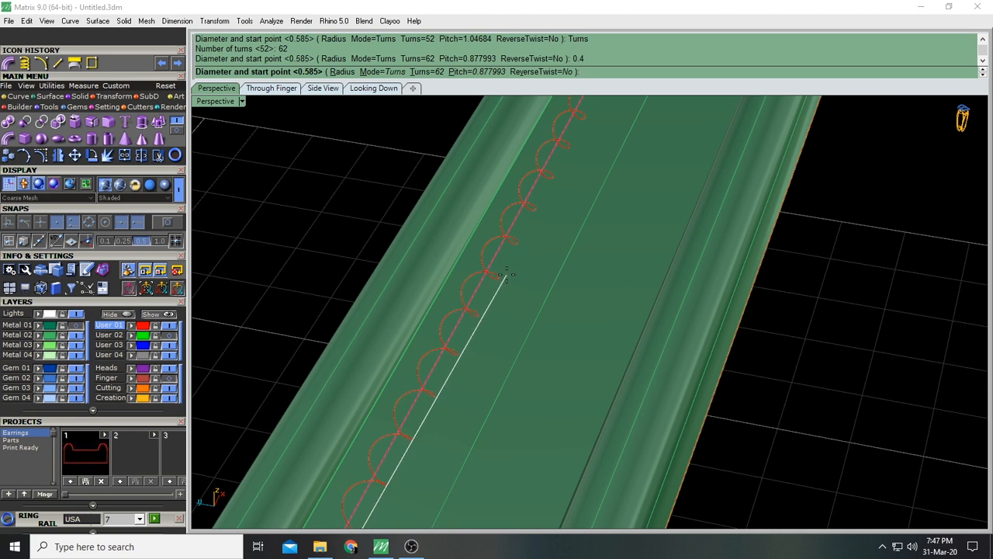
type("0.3")
key("Return")
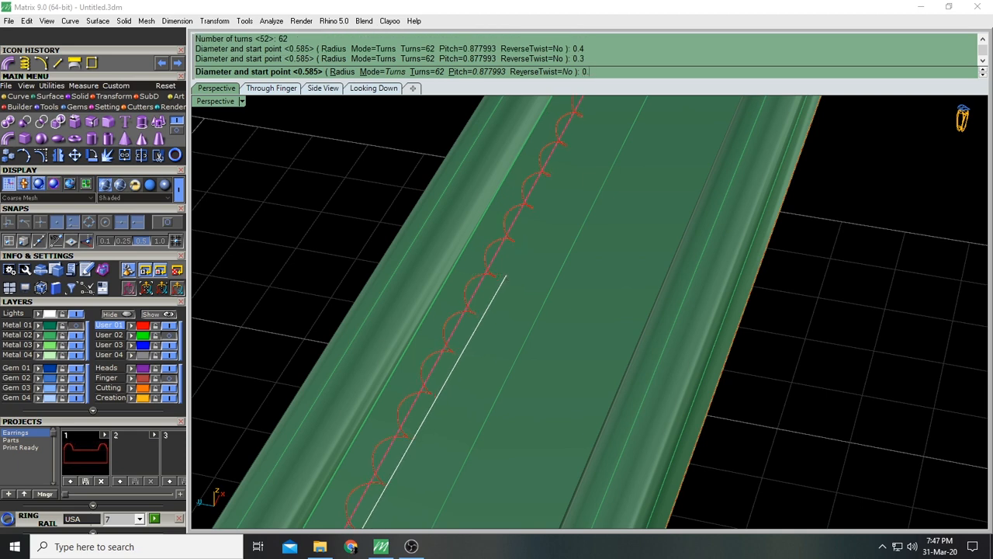
type("0.5")
key("Return")
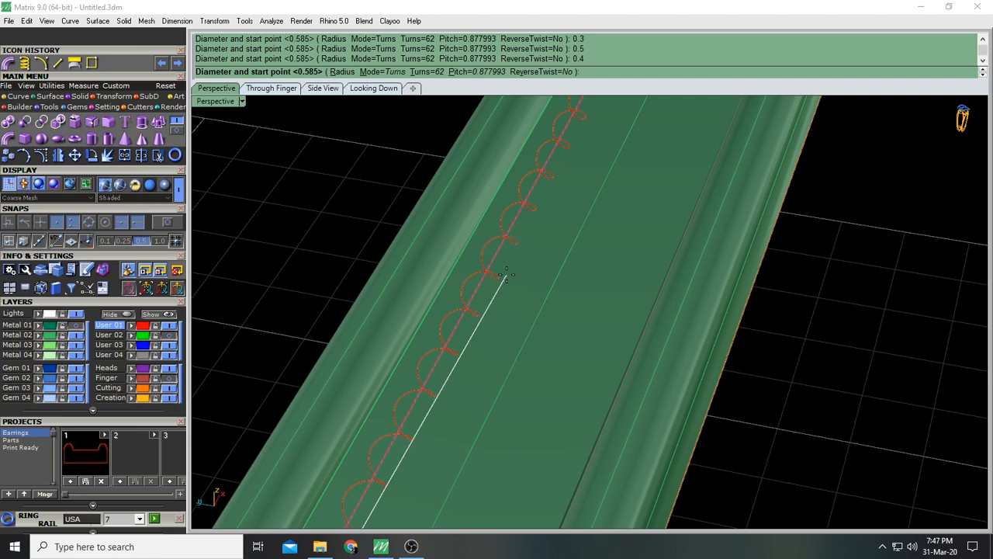
Apply the 0.4 helix diameter and set its start point to create the 62-turn coil along the isocurve
scroll(505, 273, "down", 1)
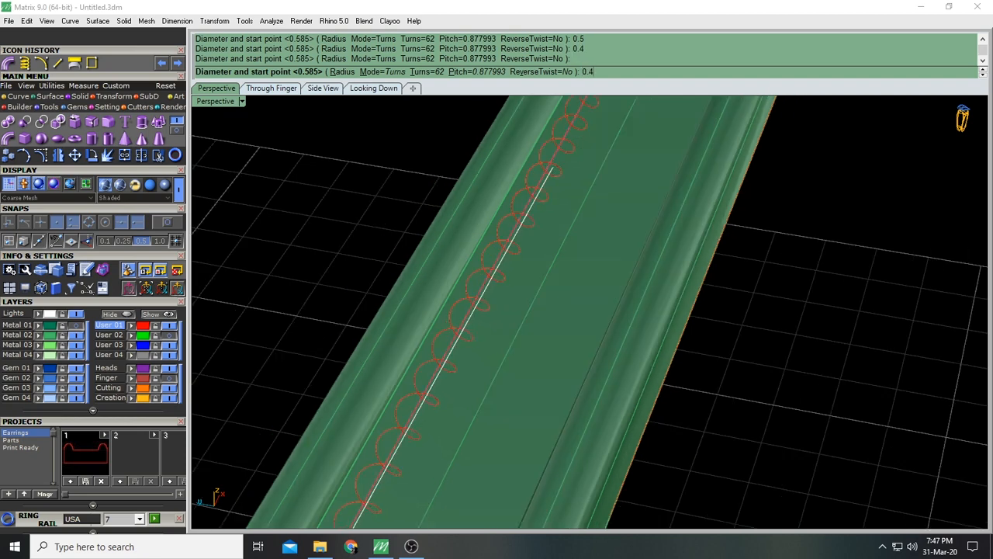
key("Return")
key("Return")
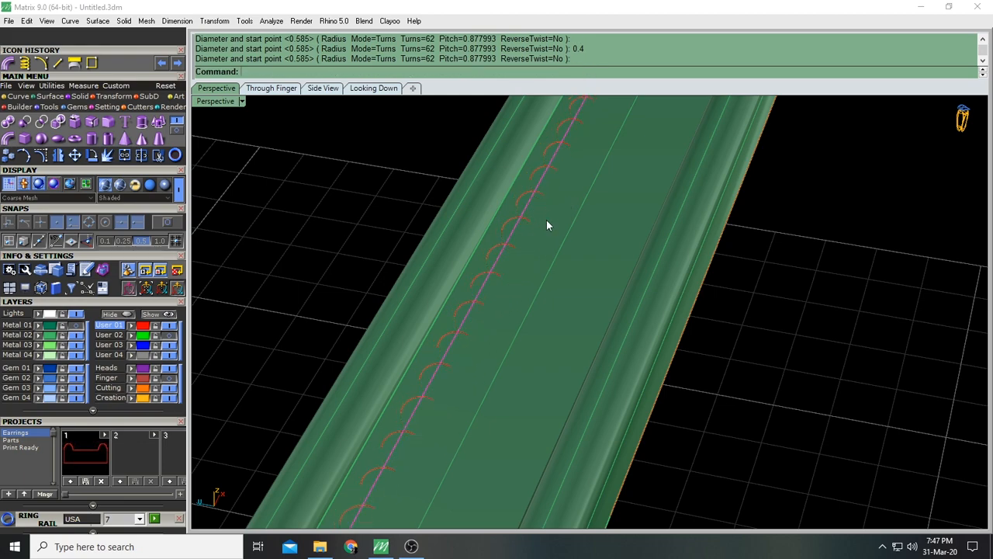
Select the new 62-turn helix, try moving it freehand near the band's end, and undo the move
scroll(468, 461, "down", 2)
right_click_drag(467, 456, 508, 337)
scroll(508, 341, "up", 2)
left_click(467, 381)
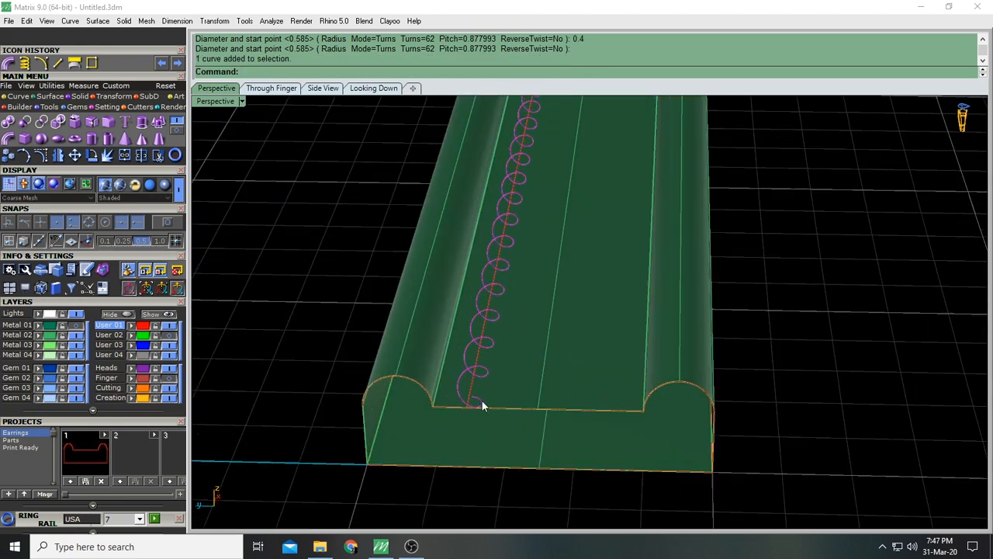
right_click_drag(481, 401, 489, 333)
scroll(508, 319, "up", 5)
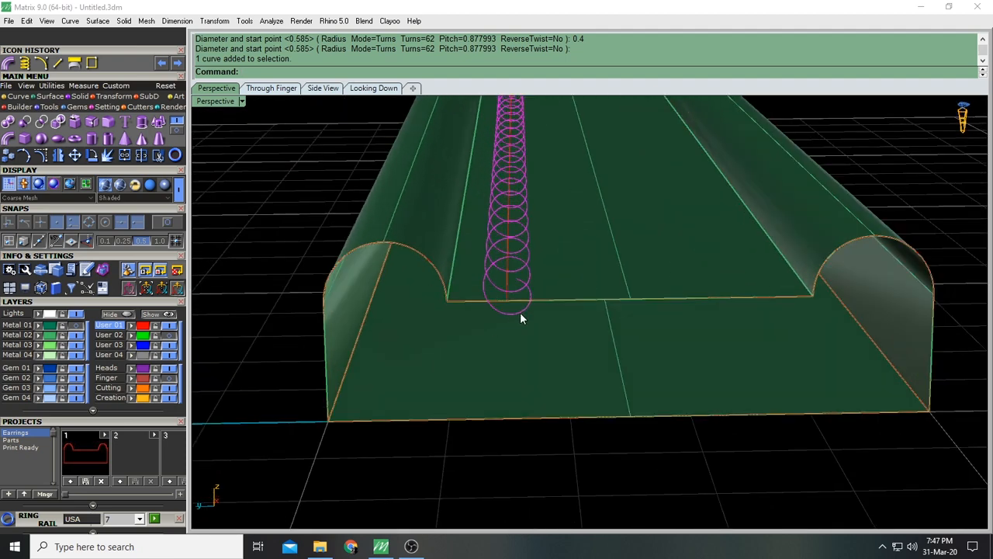
left_click_drag(520, 313, 529, 307)
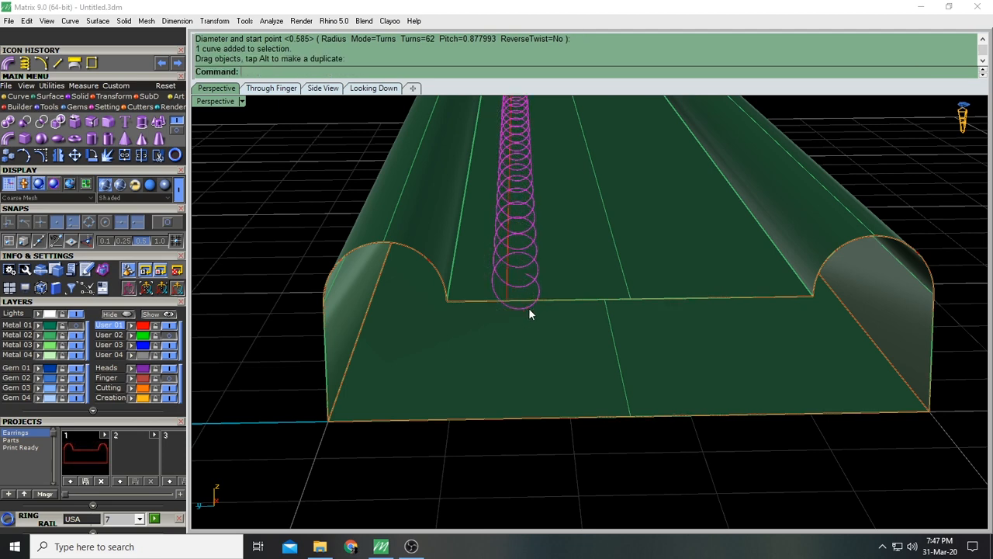
key("ctrl+z")
Raise the selected helix slightly along the vertical axis with the Gumball, and turn the Gumball off
left_click(176, 287)
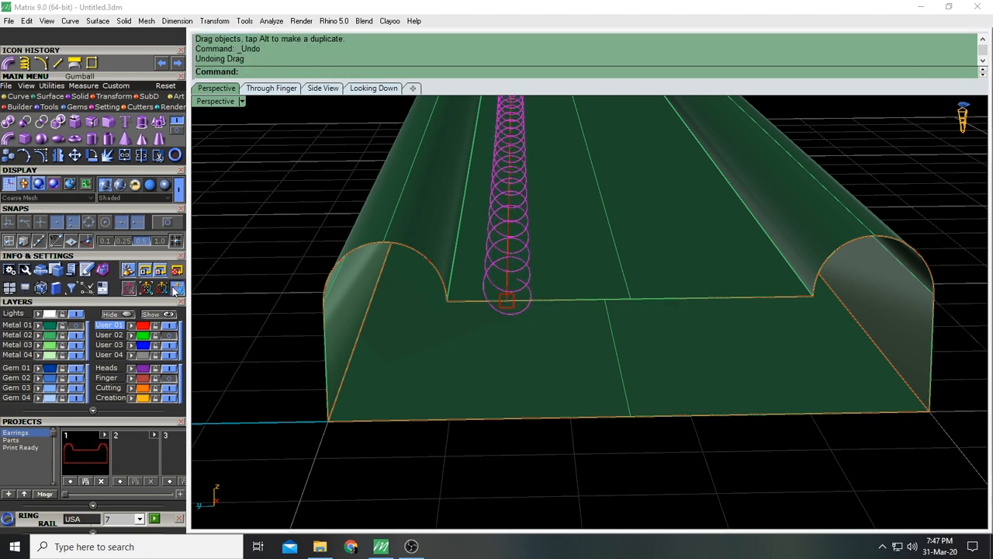
scroll(514, 251, "down", 12)
scroll(489, 116, "up", 2)
right_click_drag(602, 194, 589, 291, "shift")
scroll(451, 240, "up", 6)
right_click_drag(395, 247, 458, 251)
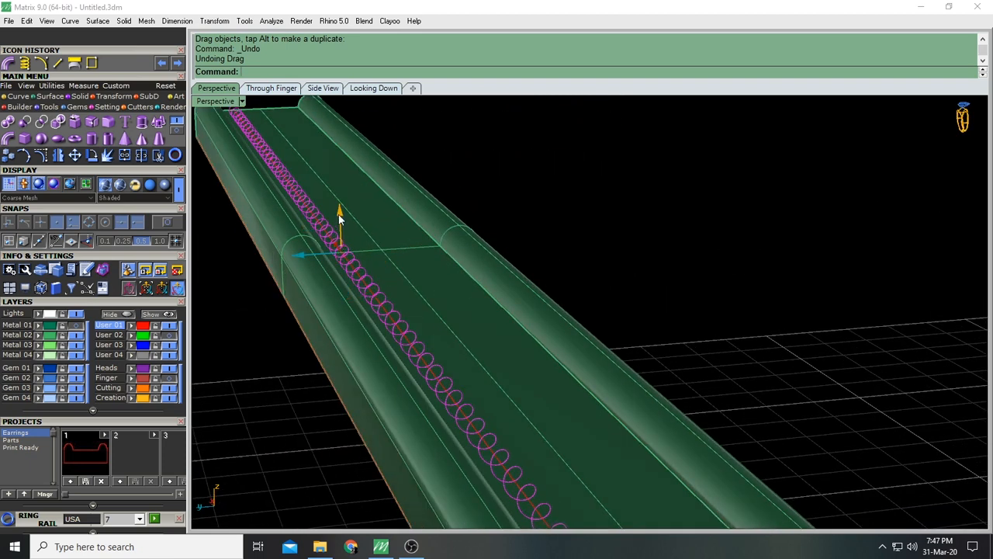
left_click_drag(339, 215, 340, 209)
left_click(175, 291)
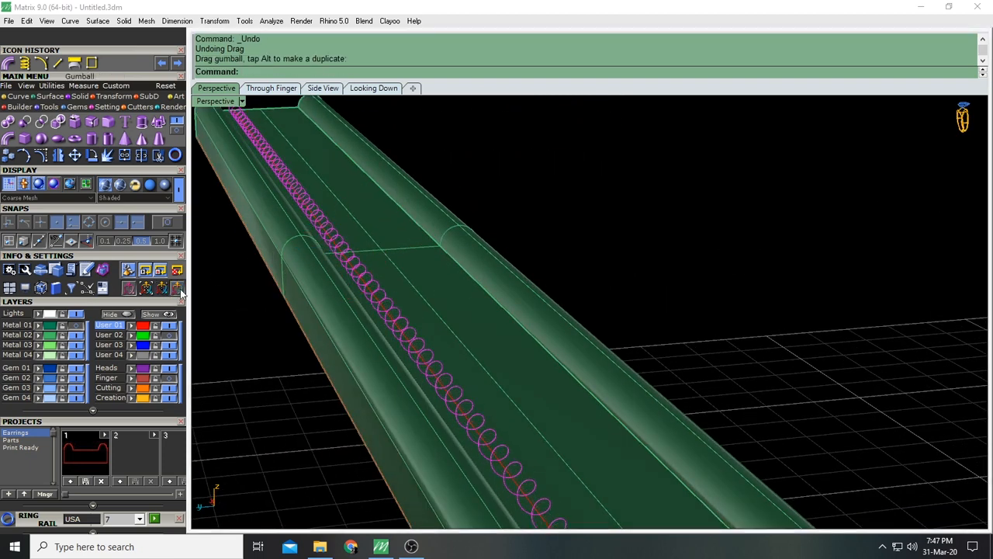
Nudge the helix upward from the band's end view until its underside meets the recessed face
scroll(523, 269, "down", 3)
right_click_drag(523, 269, 481, 241)
scroll(510, 463, "up", 3)
right_click_drag(543, 458, 530, 323, "shift")
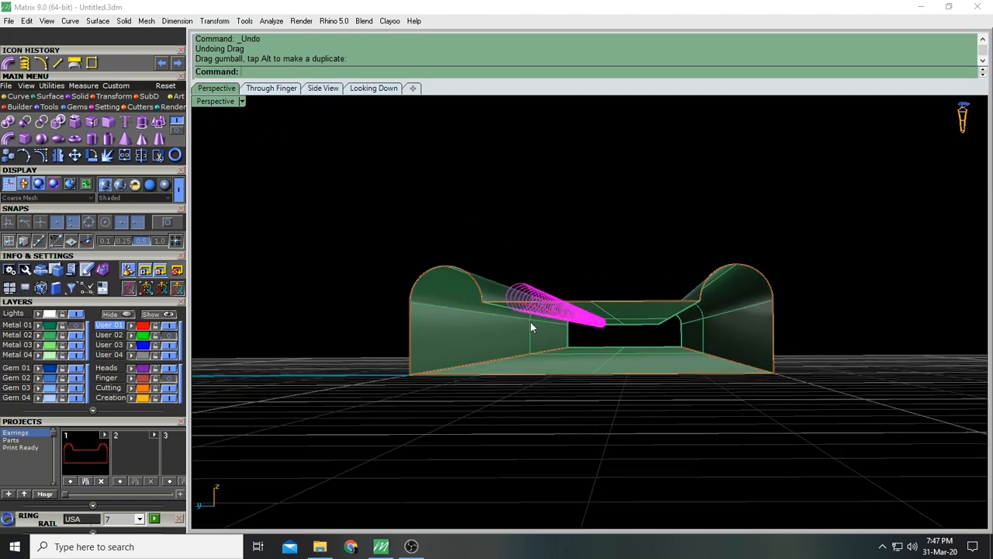
right_click_drag(530, 280, 528, 330)
scroll(528, 331, "up", 6)
left_click_drag(576, 417, 577, 406)
Pipe the 62-turn helix with start and end diameters of 0.5 and no additional diameter points
left_click(11, 64)
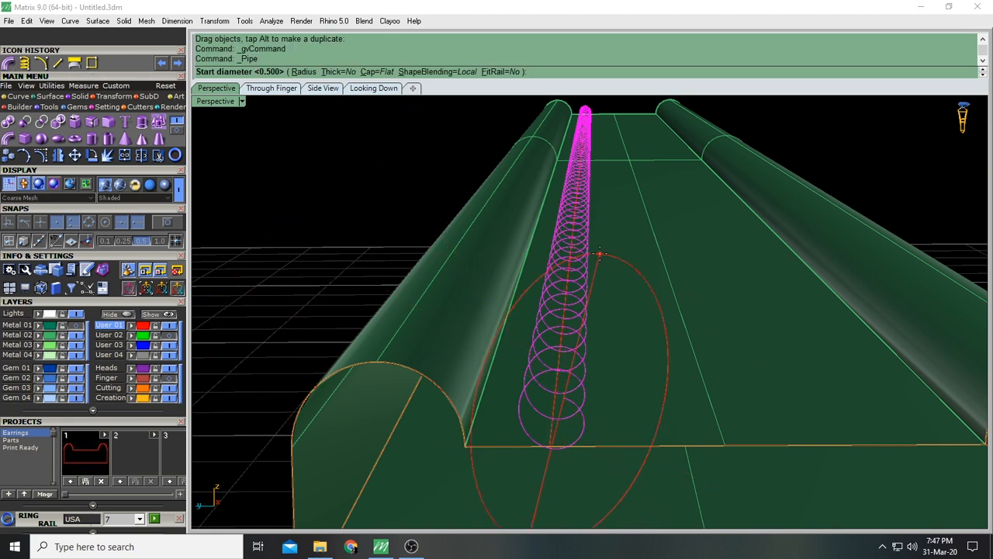
left_click(600, 254)
left_click(599, 254)
key("Return")
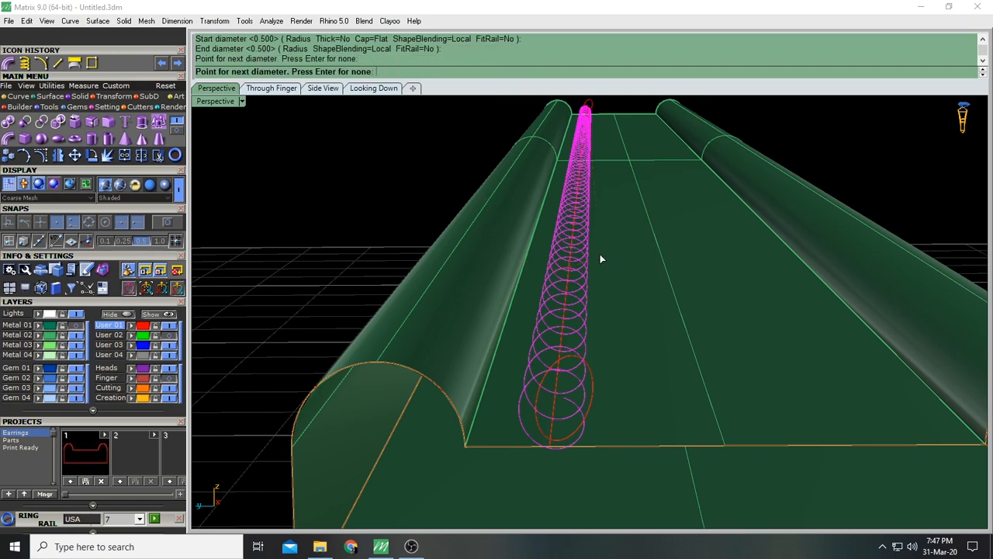
scroll(591, 148, "down", 3)
right_click_drag(626, 180, 657, 197)
scroll(601, 250, "down", 6)
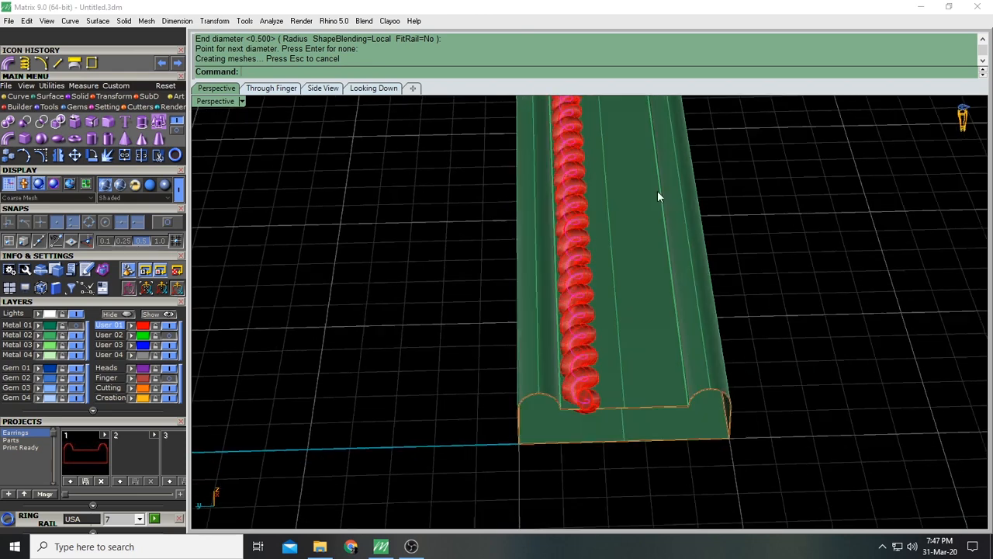
Mirror a copy of the piped coil to the opposite side of the recessed face about the band's lengthwise centreline
left_click(589, 378)
key("F6")
key("Escape")
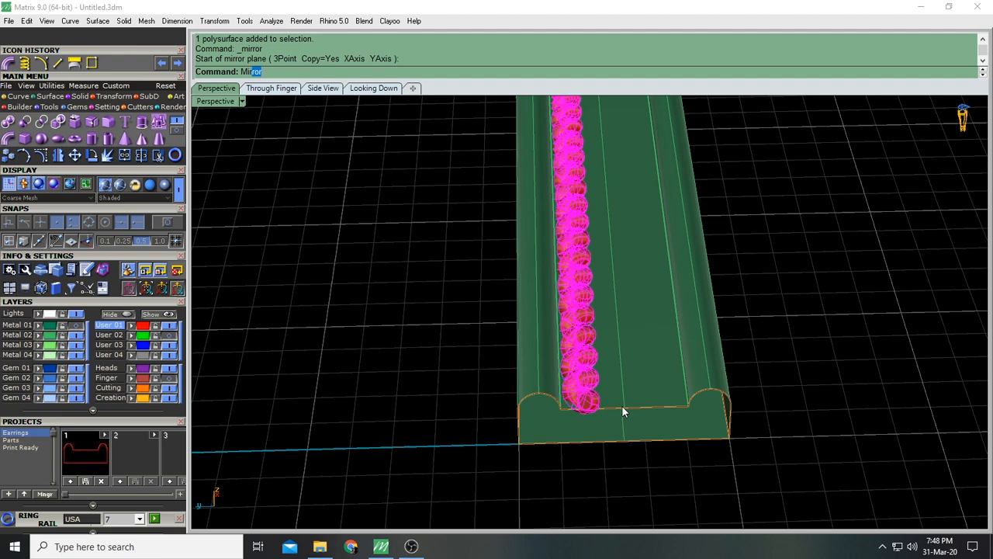
key("Return")
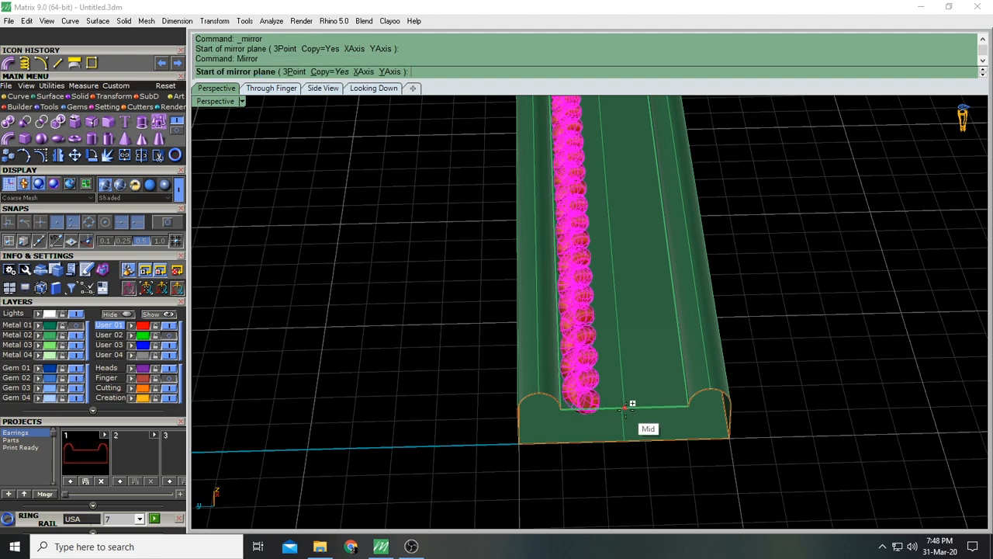
left_click(626, 408)
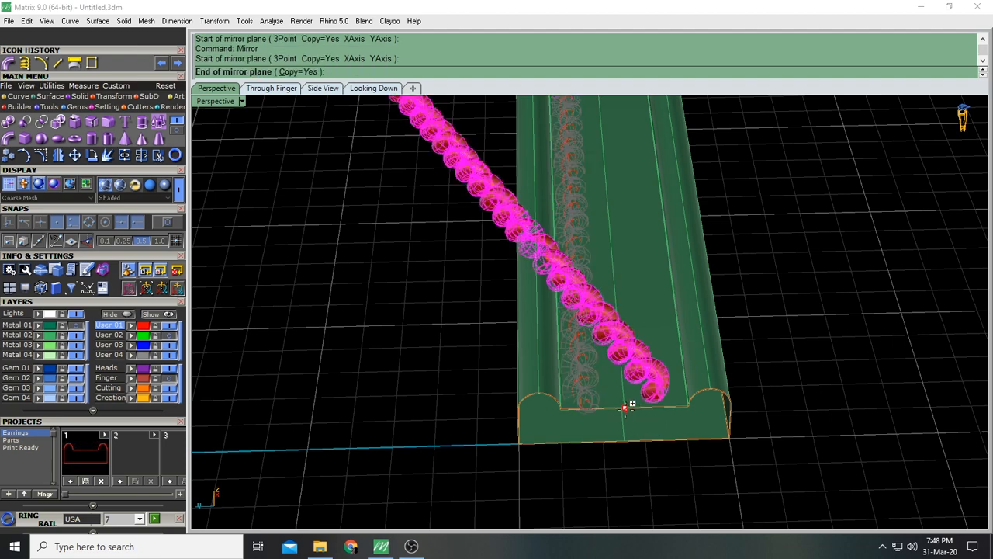
left_click(594, 408)
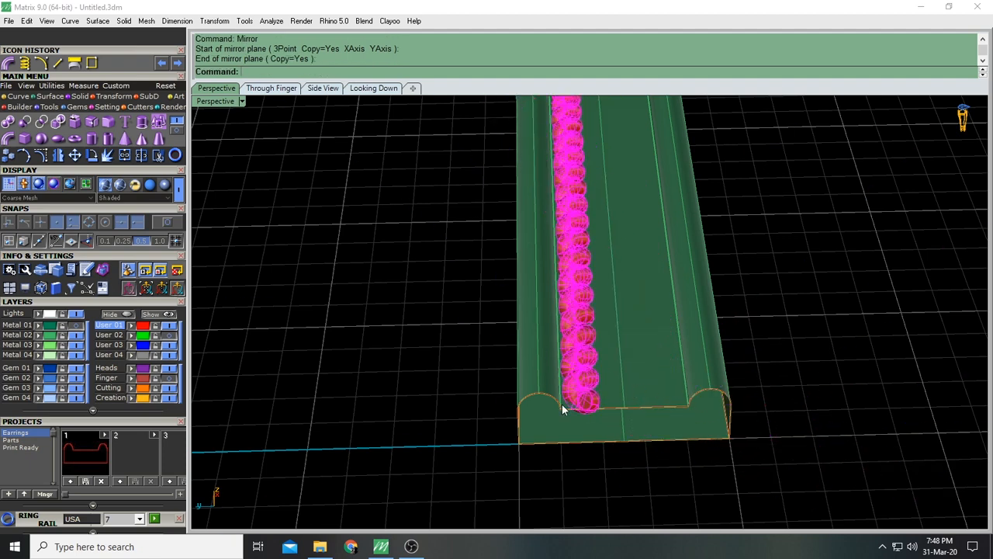
key("F6")
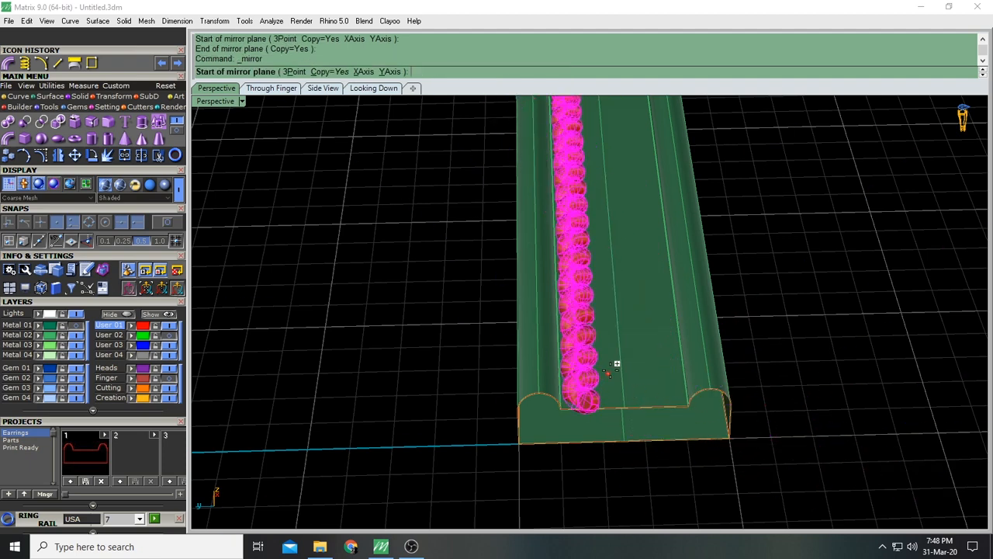
left_click(625, 407)
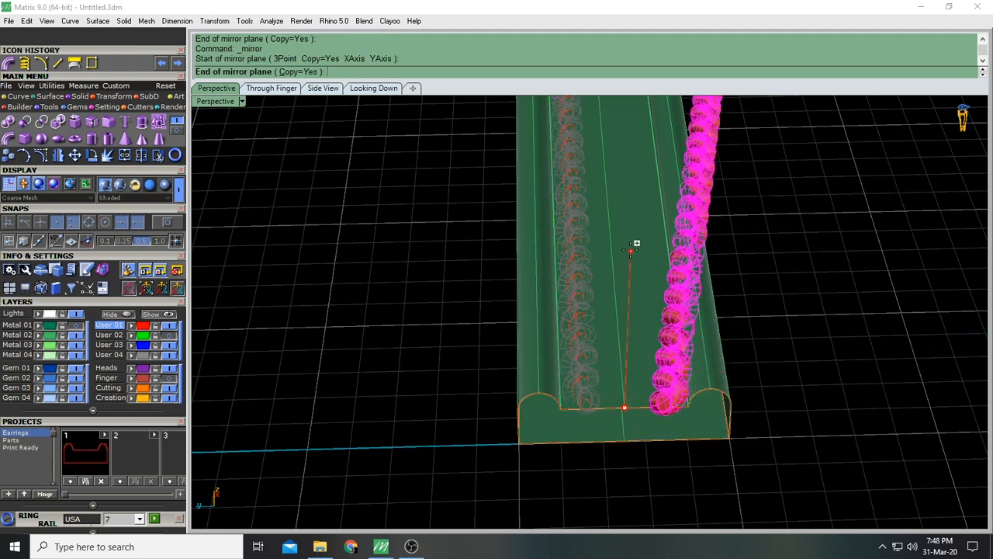
left_click(623, 196)
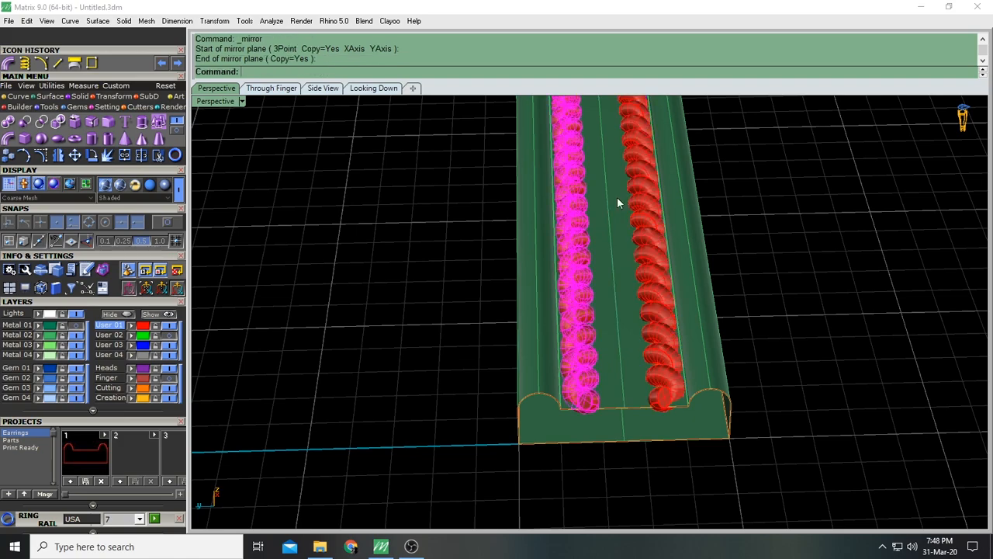
mouse_move(770, 322)
right_mouse_down()
mouse_move(743, 235)
mouse_move(769, 327)
right_mouse_up()
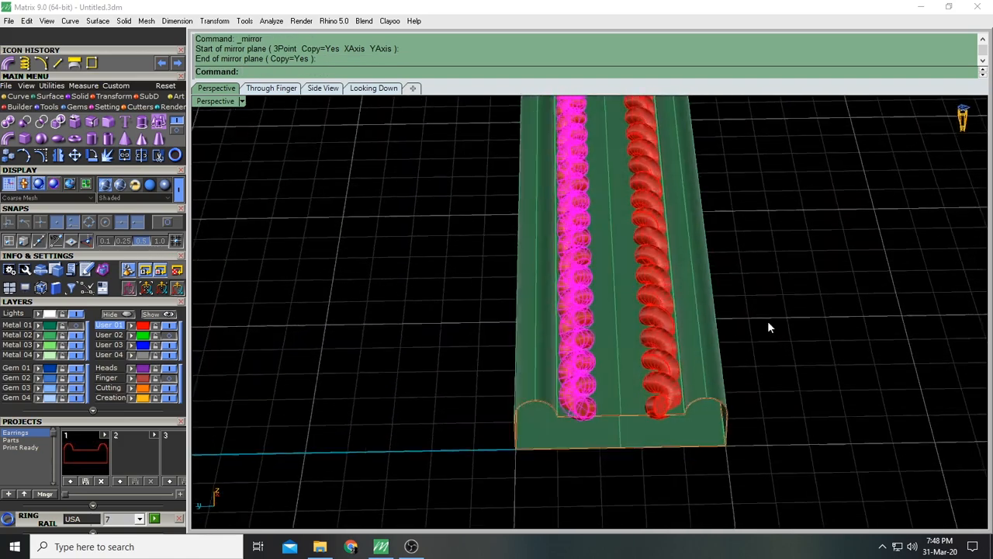
Extract the lengthwise isocurve through the midpoint of the band's recessed face, and select the extracted curve
left_click(615, 341)
scroll(624, 358, "up", 3)
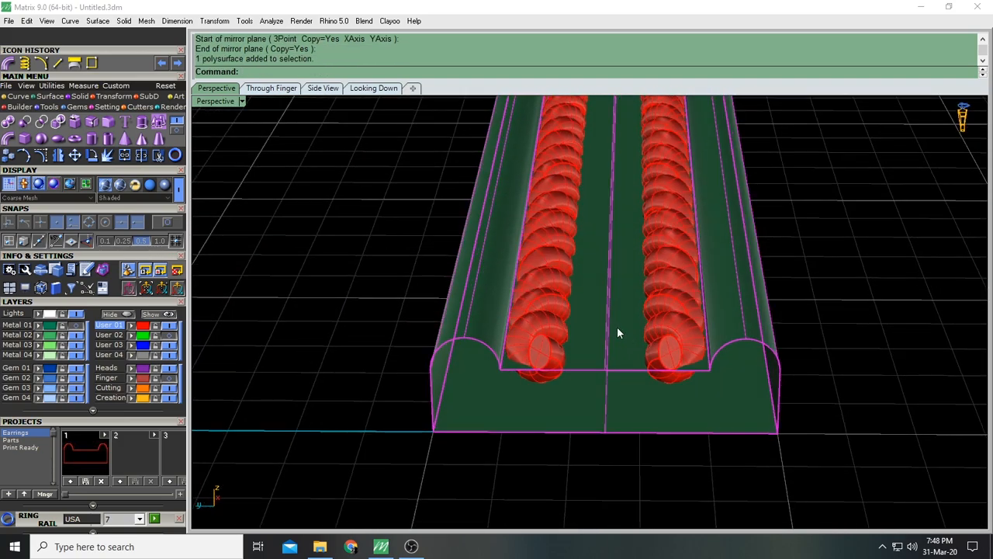
key("F6")
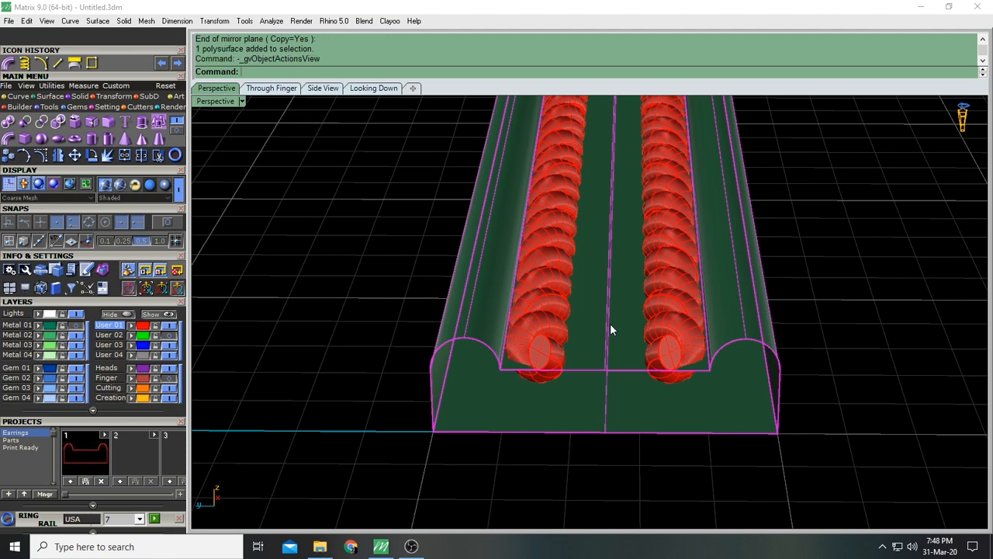
left_click(651, 410)
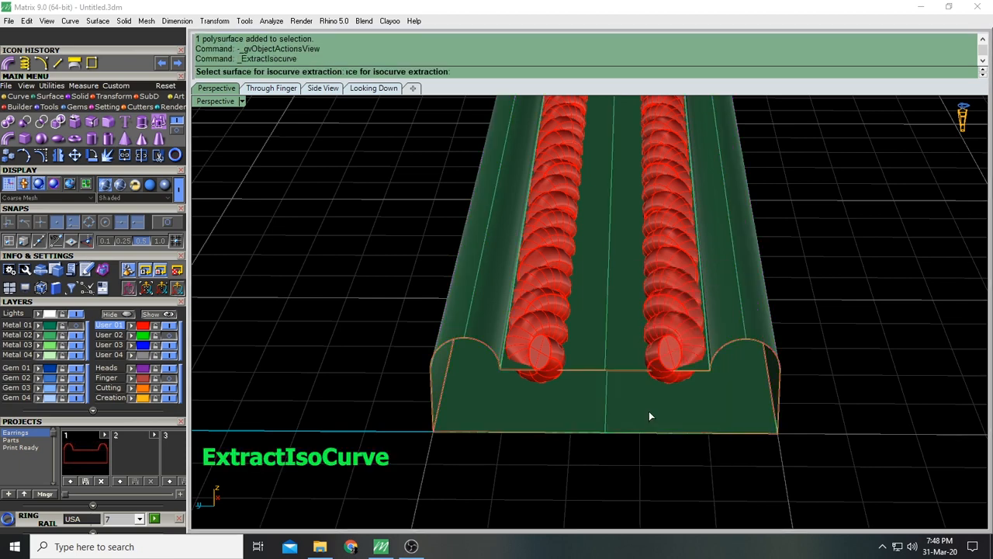
left_click(617, 335)
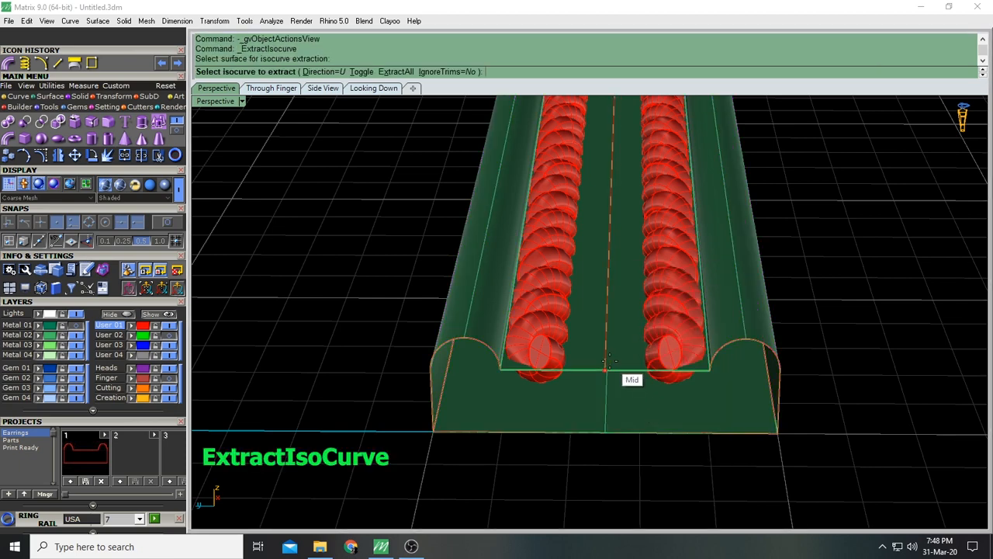
left_click(610, 360)
key("Return")
left_click(608, 299)
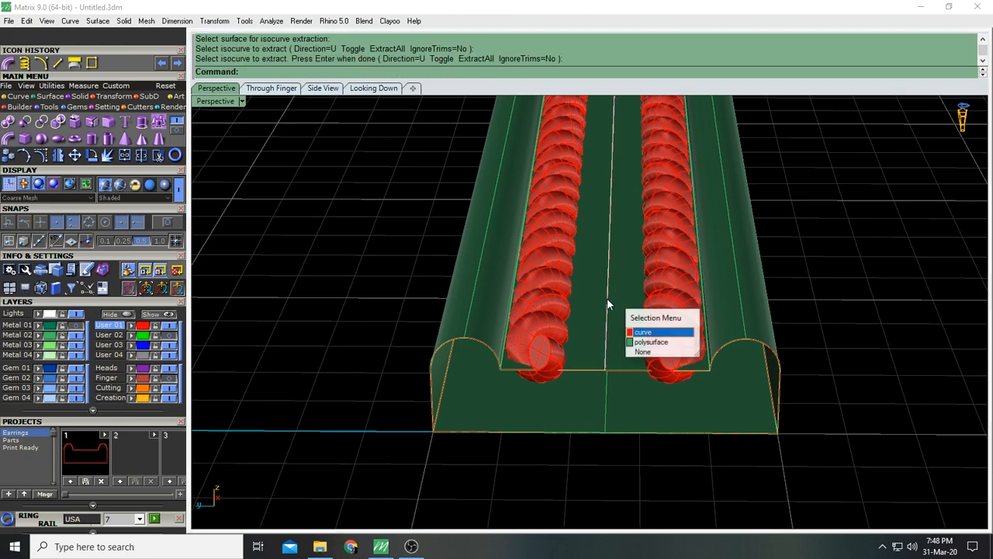
key("Escape")
right_click_drag(683, 281, 690, 248)
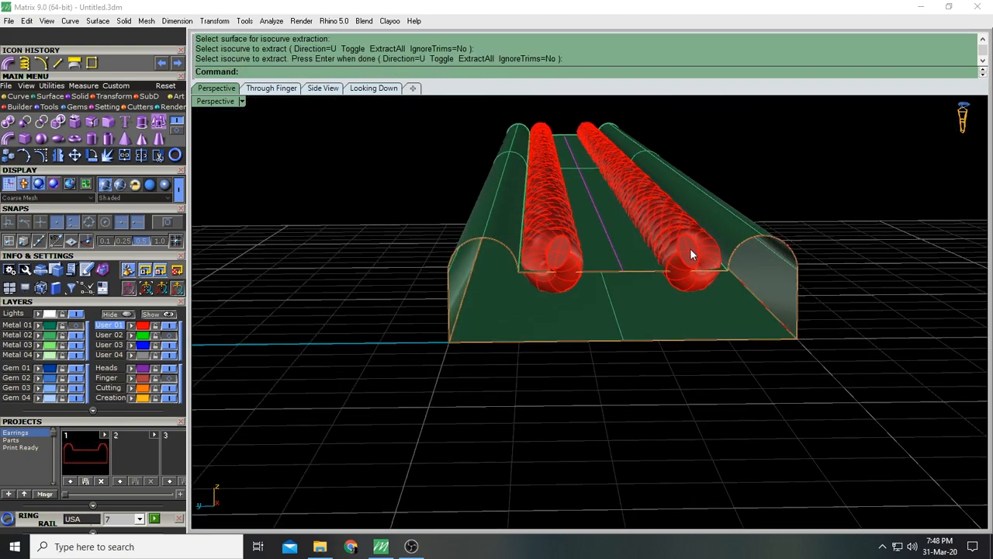
Try piping the extracted centre curve with start and end diameters of 0.5, and undo the pipe
left_click(8, 138)
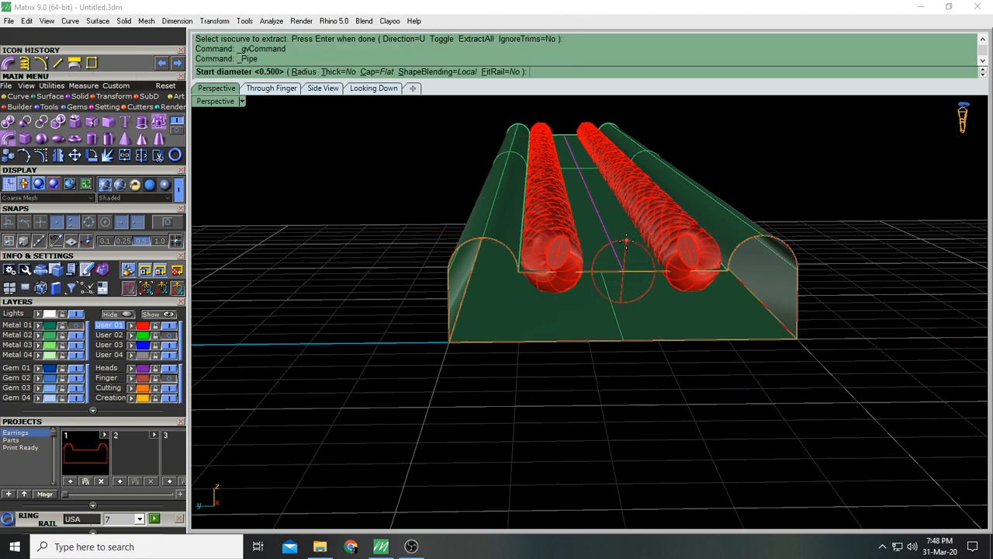
key("Return")
key("Return")
key("Return")
right_click_drag(695, 256, 677, 297)
key("ctrl+z")
Pipe the centre curve with start and end diameters of 0.3 and no additional diameter points
right_click(631, 322)
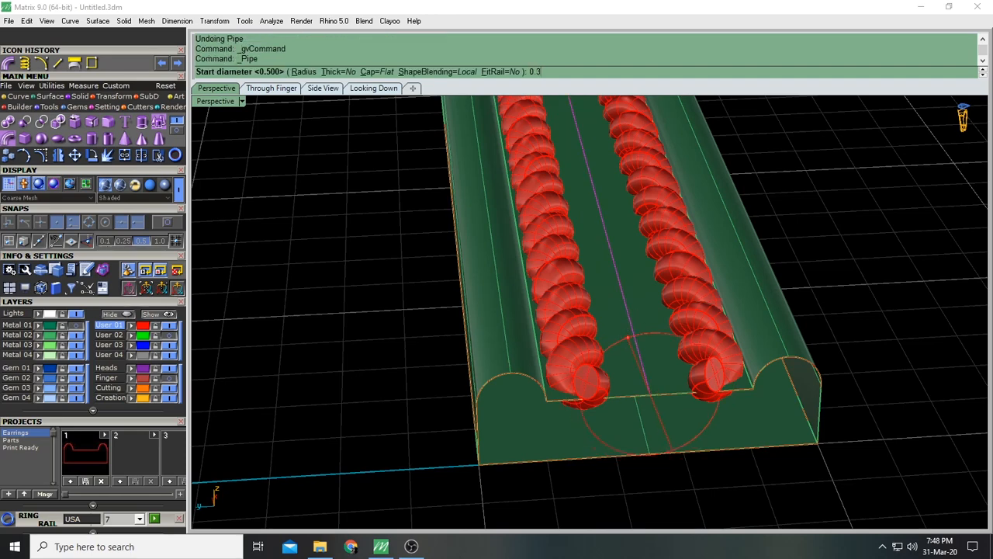
key("Return")
key("Return")
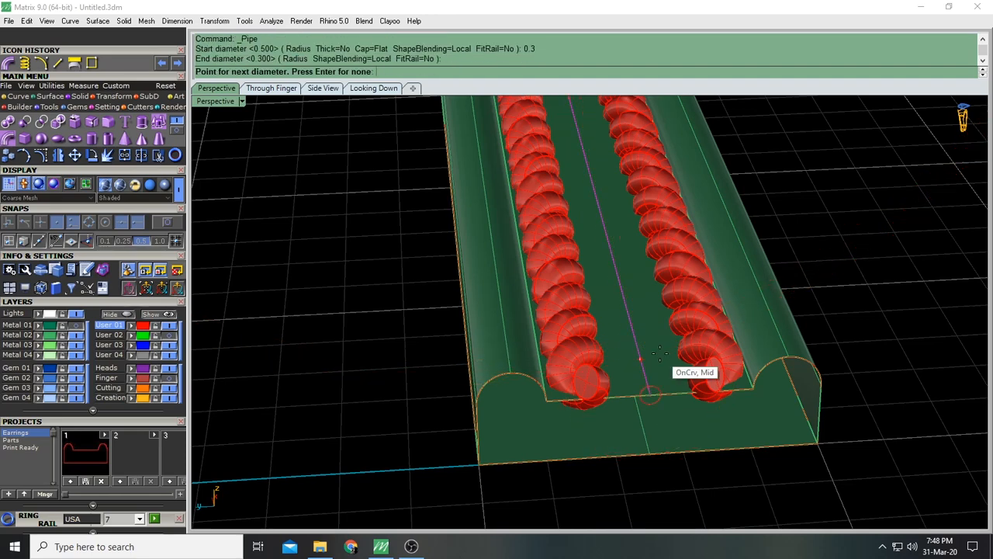
key("Return")
right_click_drag(661, 355, 698, 330)
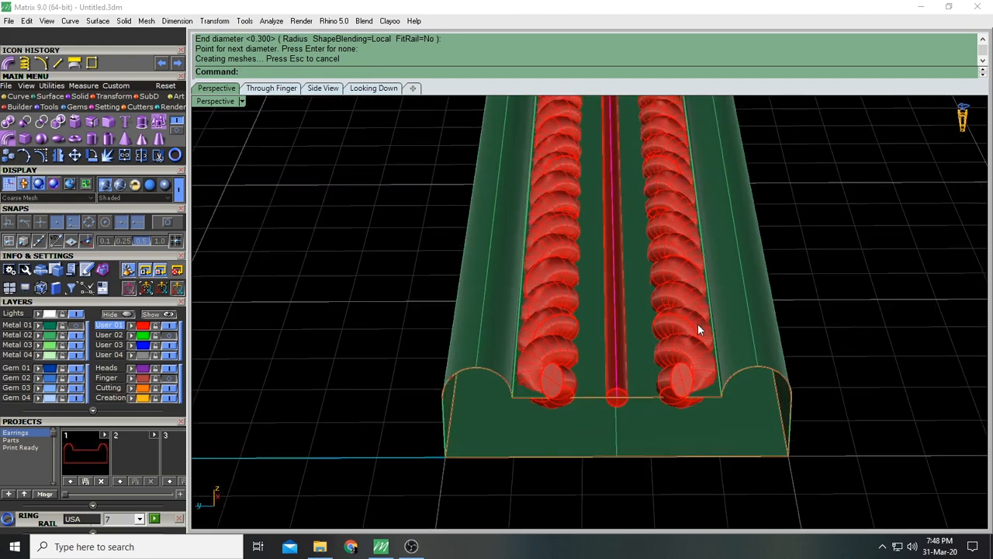
Start a helix whose axis runs along the centre rod, from its near end to its far end on the recessed face
left_click(24, 64)
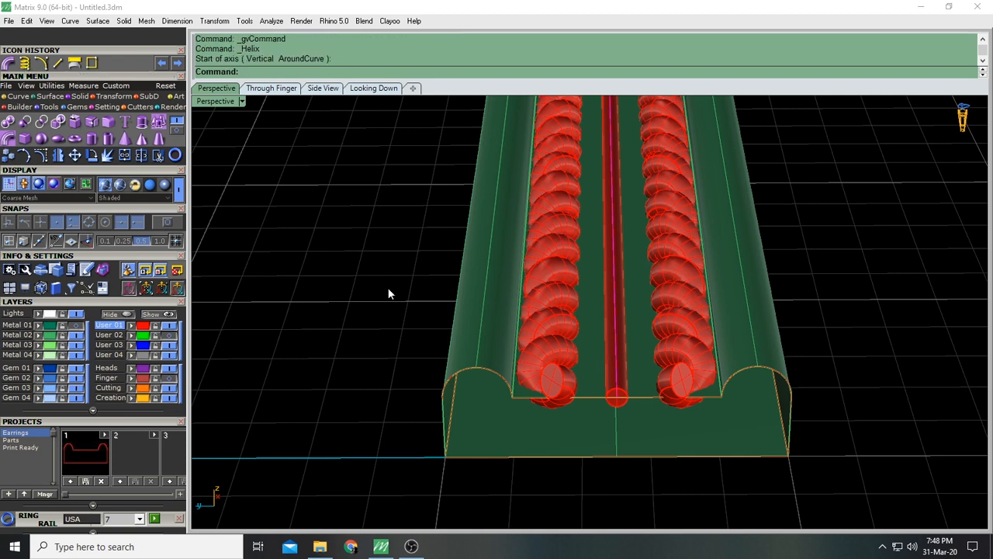
left_click(25, 64)
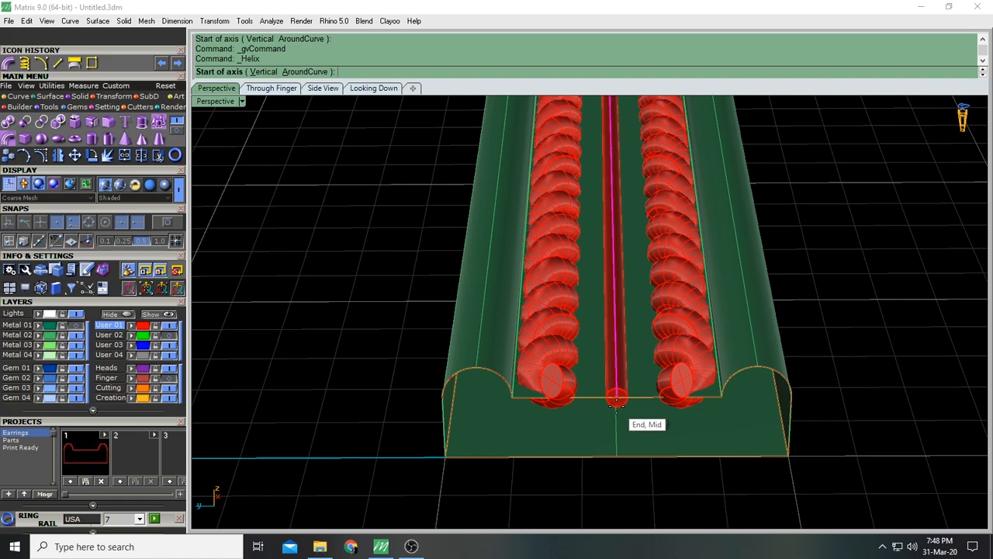
left_click(617, 399)
scroll(648, 374, "down", 6)
right_click_drag(732, 300, 552, 369)
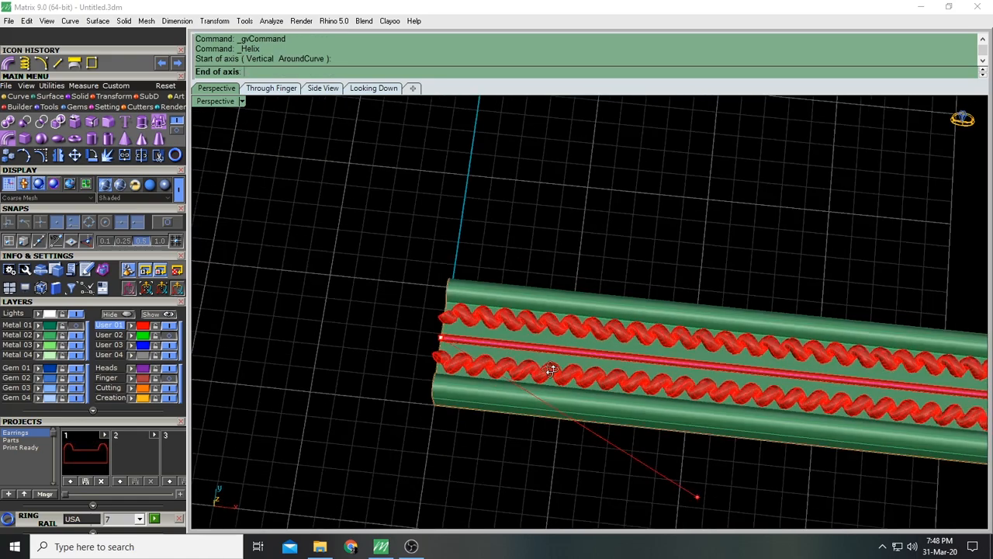
scroll(614, 345, "down", 6)
scroll(758, 327, "down", 2)
right_click_drag(832, 284, 508, 196, "shift")
scroll(672, 288, "up", 14)
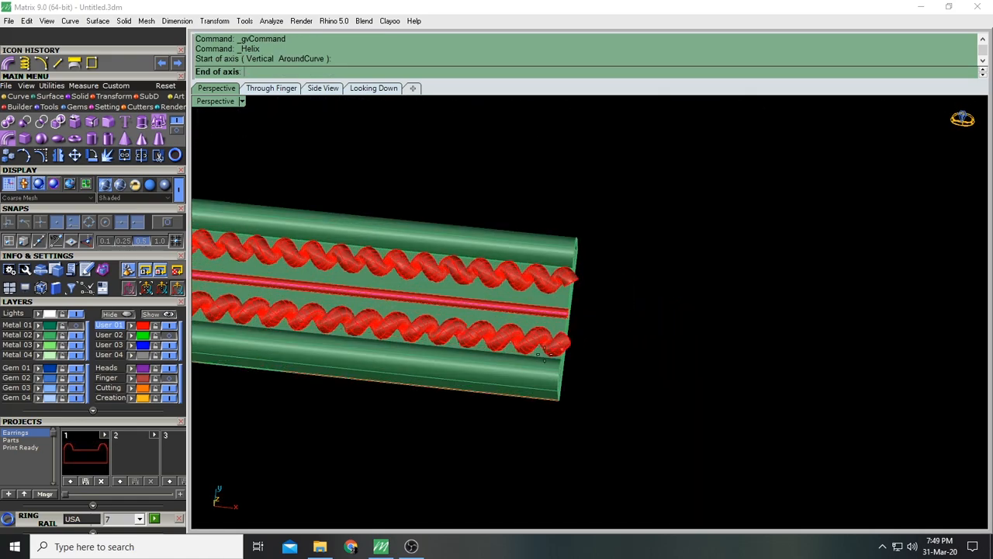
right_click_drag(553, 349, 585, 287)
scroll(581, 281, "up", 10)
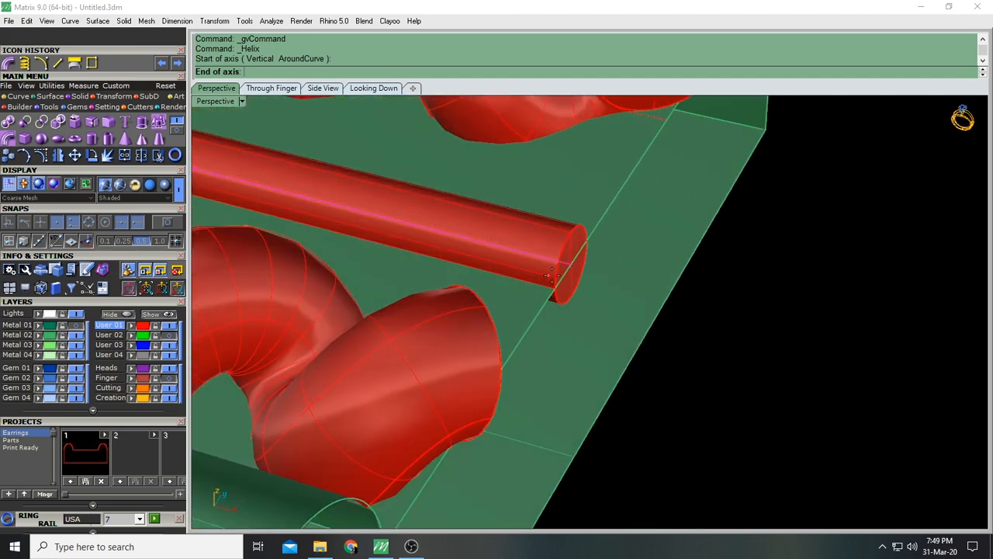
left_click(566, 266)
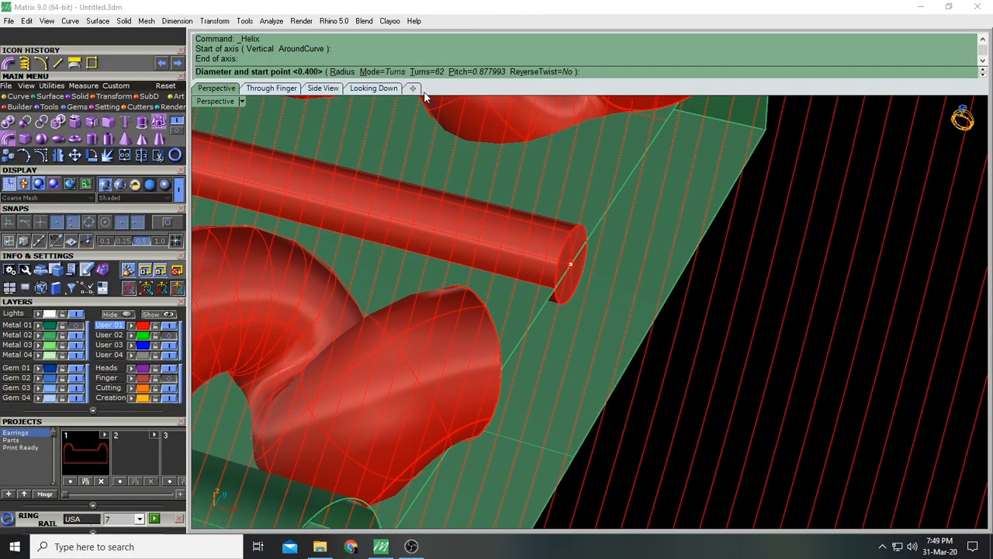
Give the helix around the centre rod a diameter of 1 and 48 turns, and place its start point
key("Return")
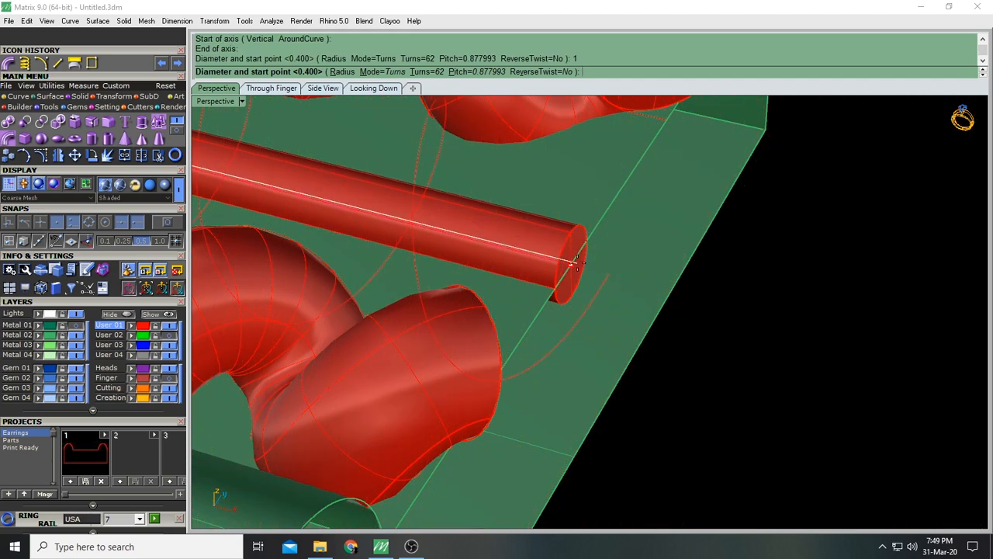
scroll(575, 264, "down", 6)
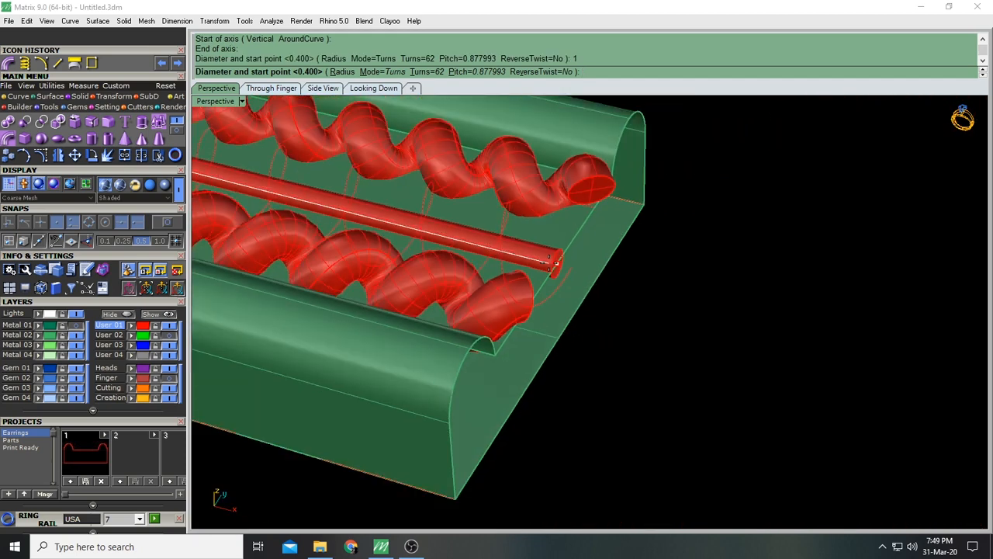
scroll(553, 264, "up", 4)
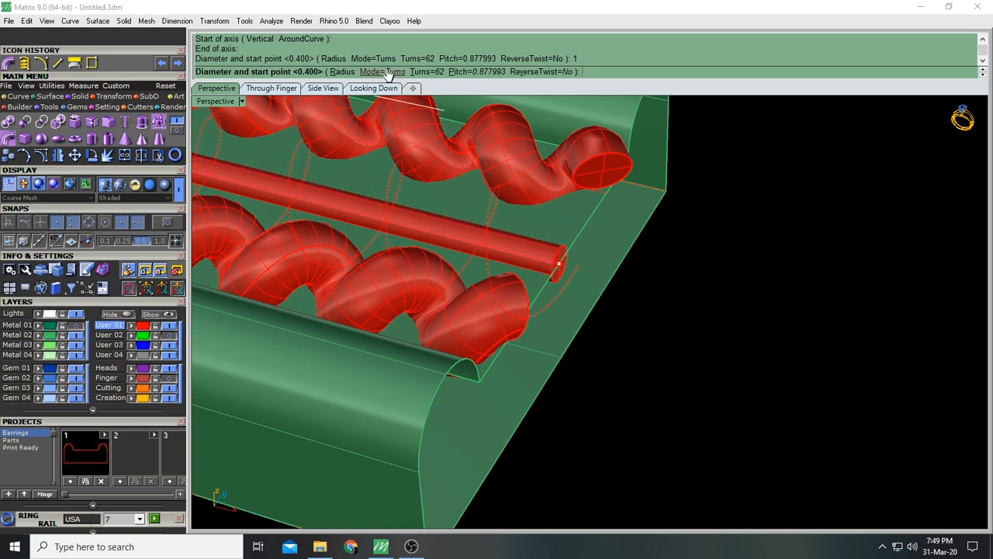
left_click(425, 71)
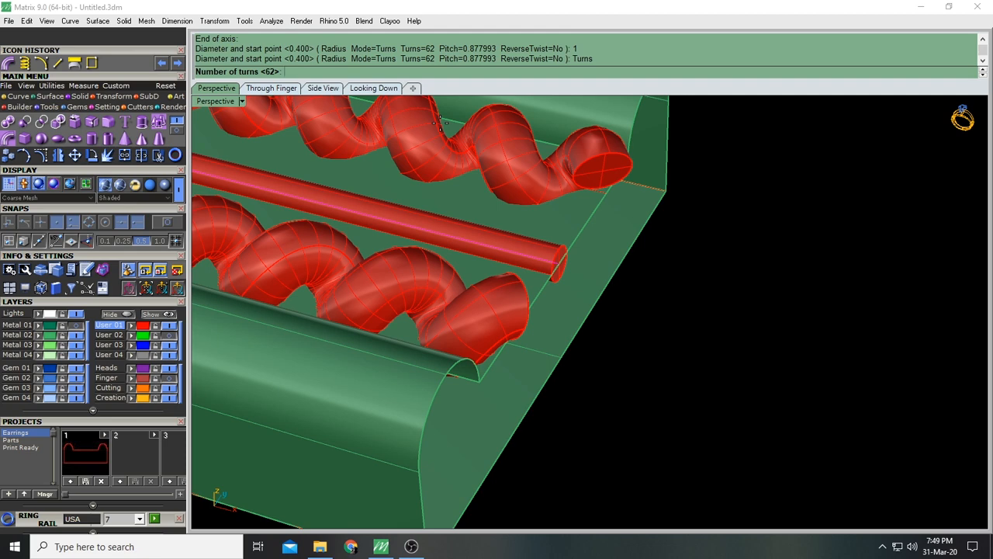
key("Return")
scroll(527, 274, "down", 8)
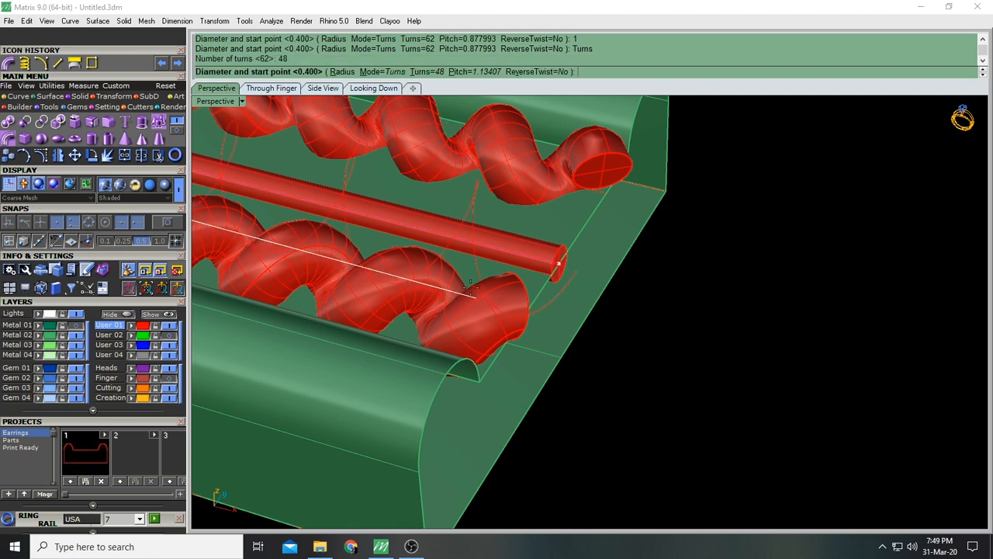
right_click(462, 231)
Try piping the helix around the centre rod with start and end diameters of 1 and no additional diameter points
right_click_drag(463, 231, 618, 189)
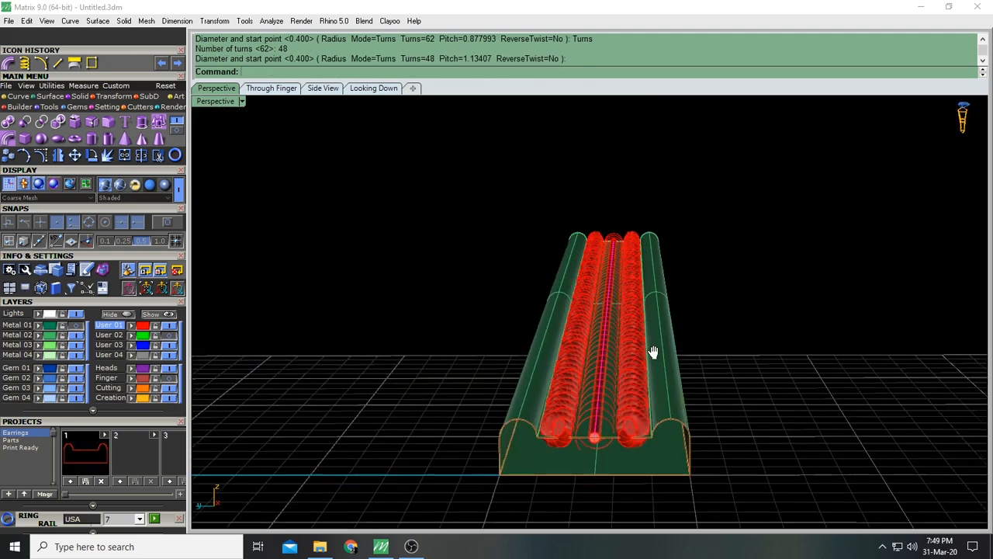
scroll(586, 328, "up", 5)
left_click(512, 380)
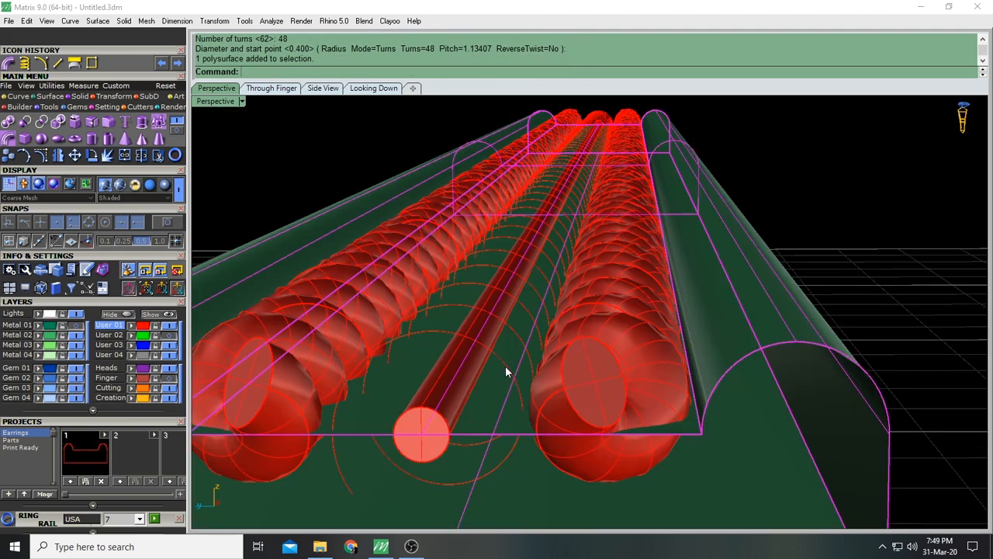
left_click(508, 374)
left_click_drag(509, 373, 505, 348)
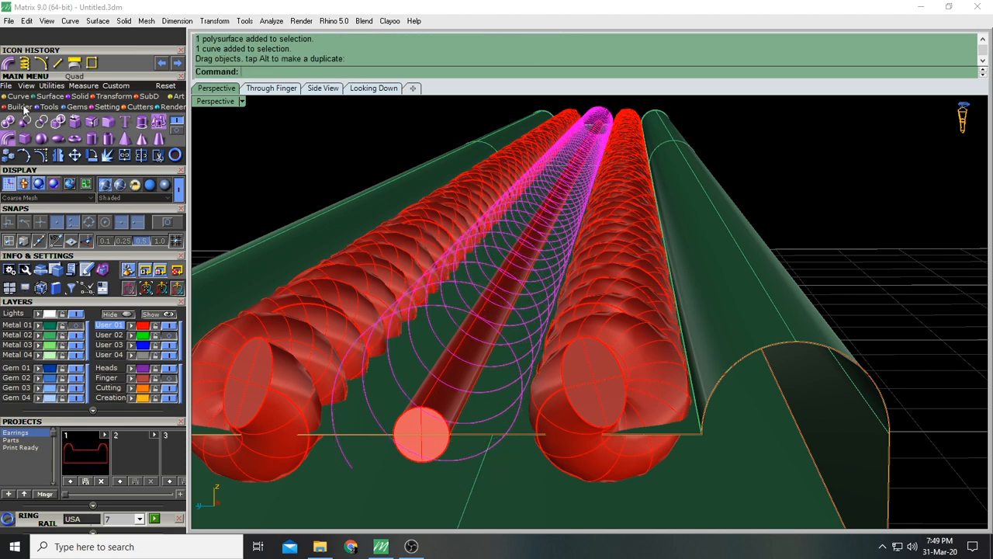
left_click(7, 64)
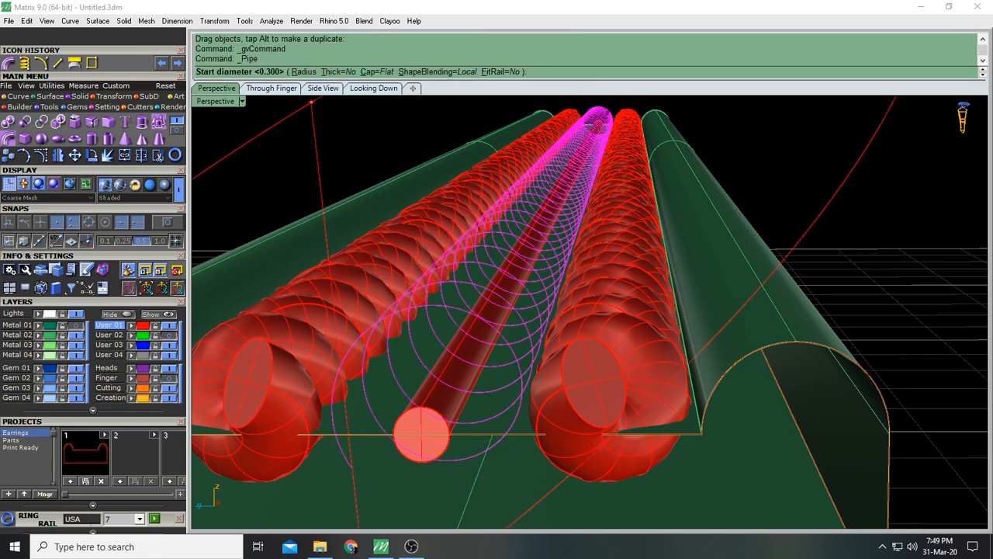
type("1")
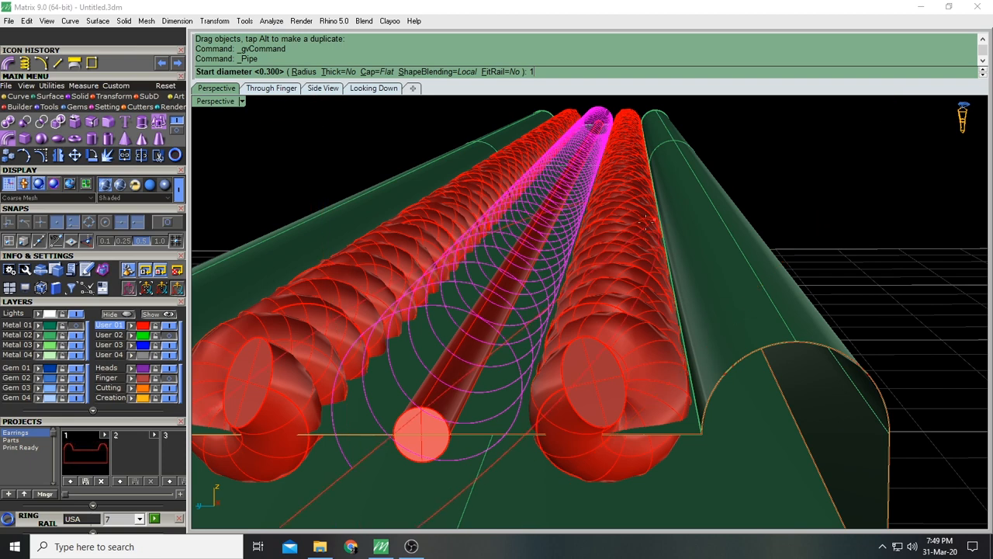
key("Return")
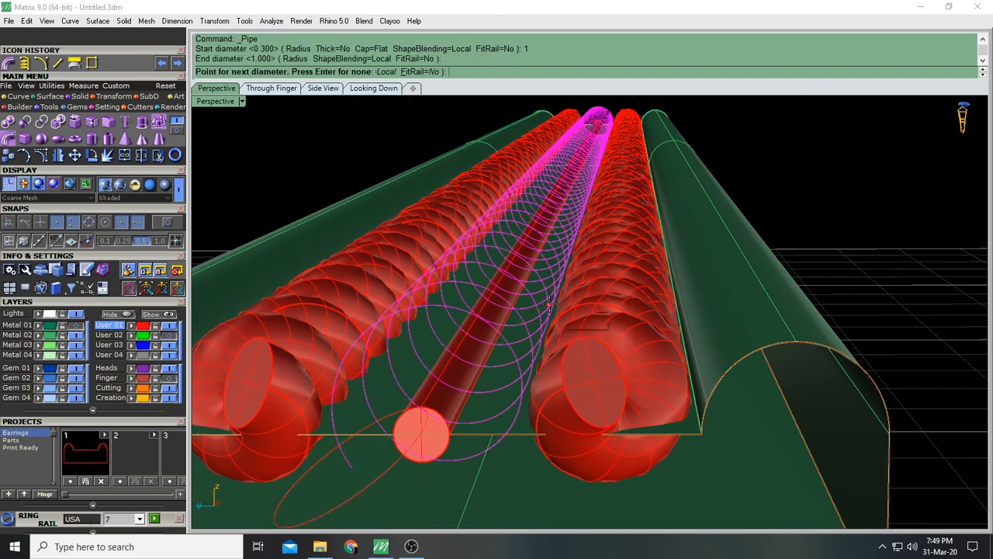
key("Return")
key("Return")
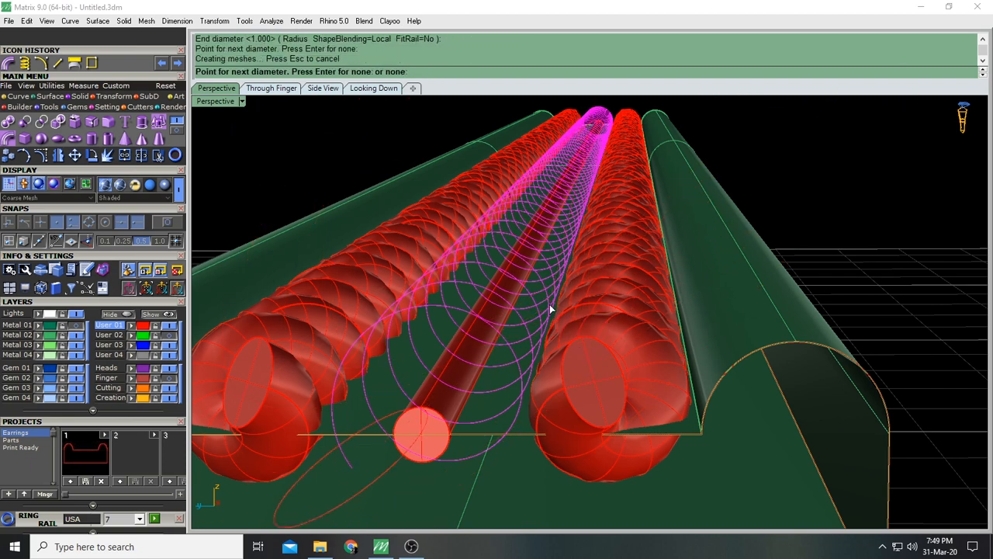
Delete the 1 mm diameter pipe made around the centre helix
scroll(547, 289, "down", 5)
right_click_drag(548, 289, 645, 253)
scroll(708, 295, "up", 4)
right_click_drag(709, 295, 538, 347)
left_click(403, 421)
key("Delete")
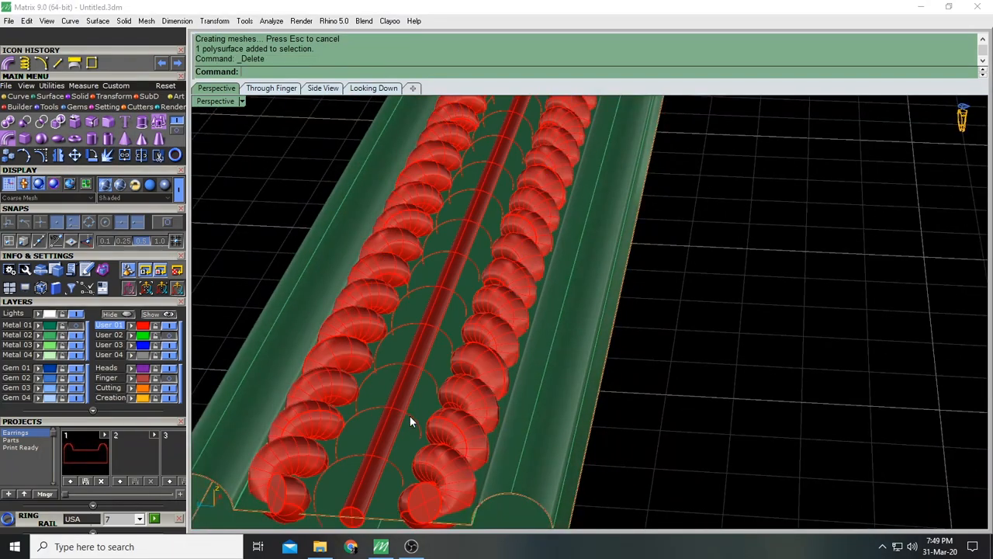
Pipe the helix around the centre rod with start and end diameters of 0.7 and no additional diameter points
right_click_drag(380, 436, 399, 322)
scroll(398, 322, "up", 5)
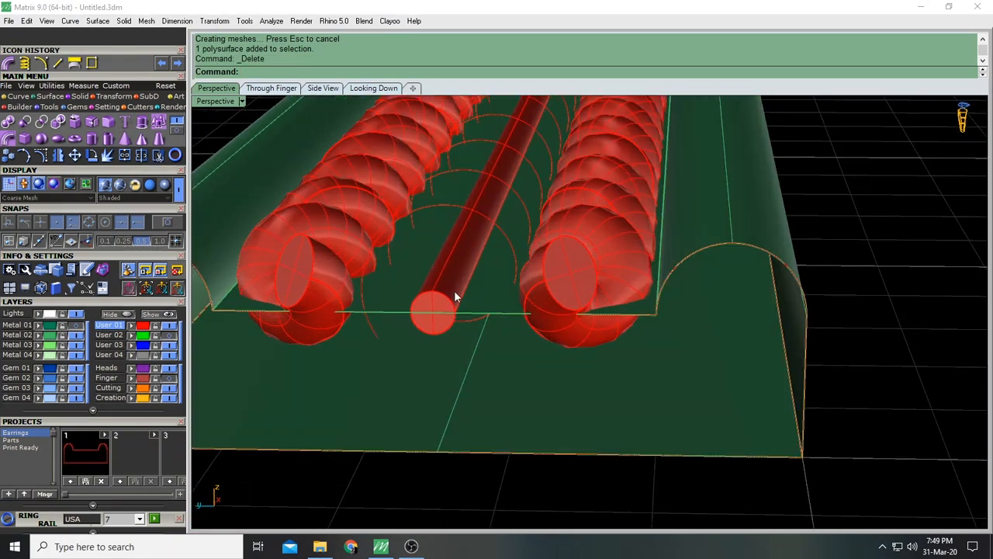
left_click(505, 238)
scroll(506, 241, "down", 5)
right_click_drag(506, 236, 497, 283)
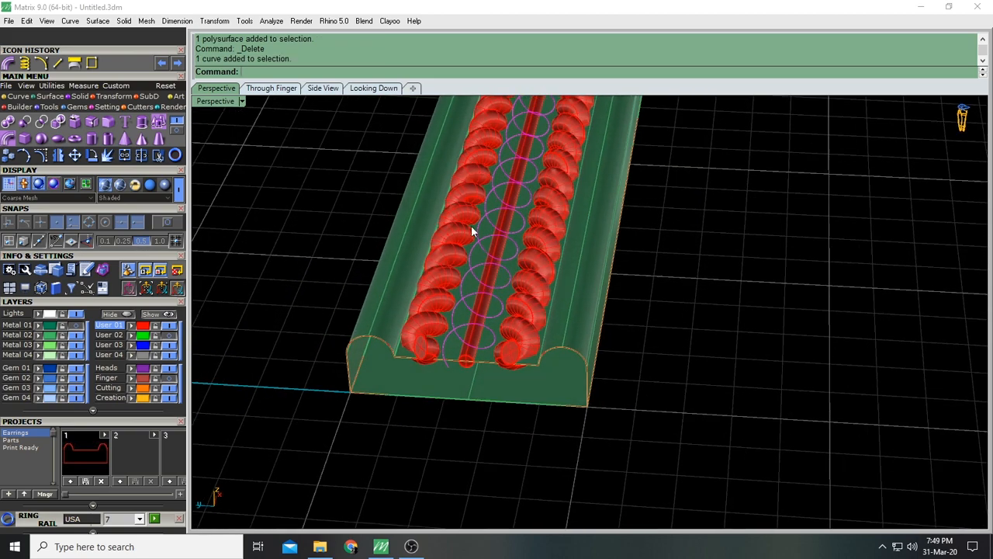
left_click(8, 63)
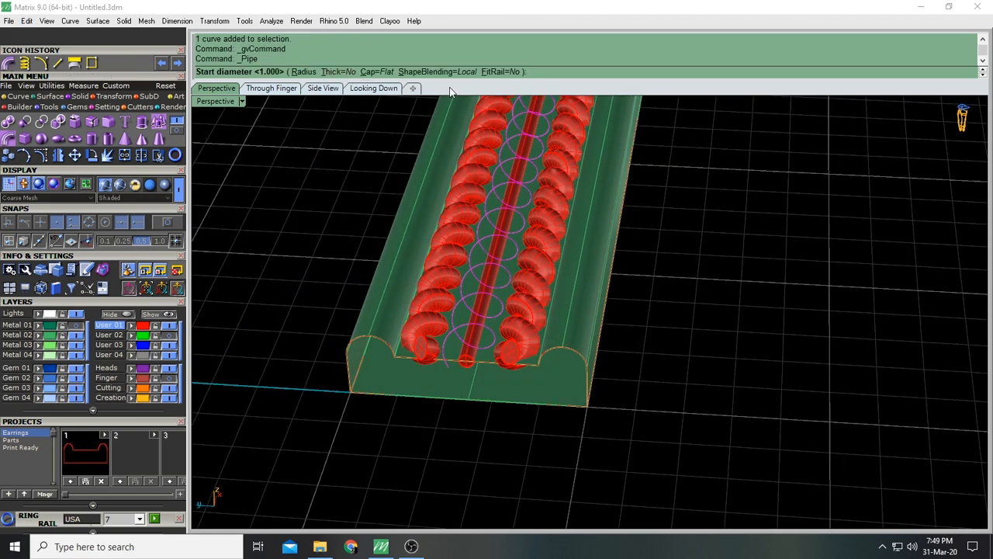
type("0.7")
key("Return")
key("Return")
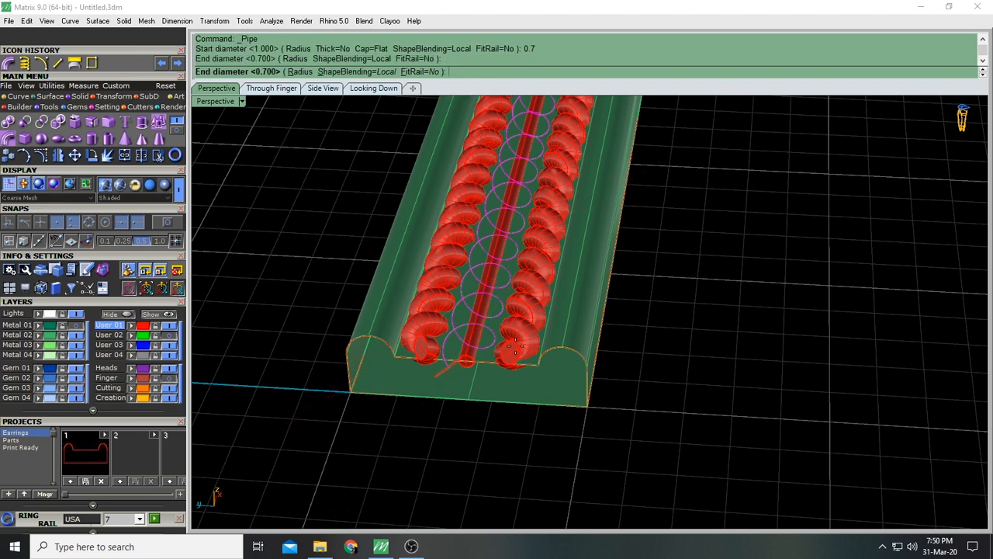
key("Return")
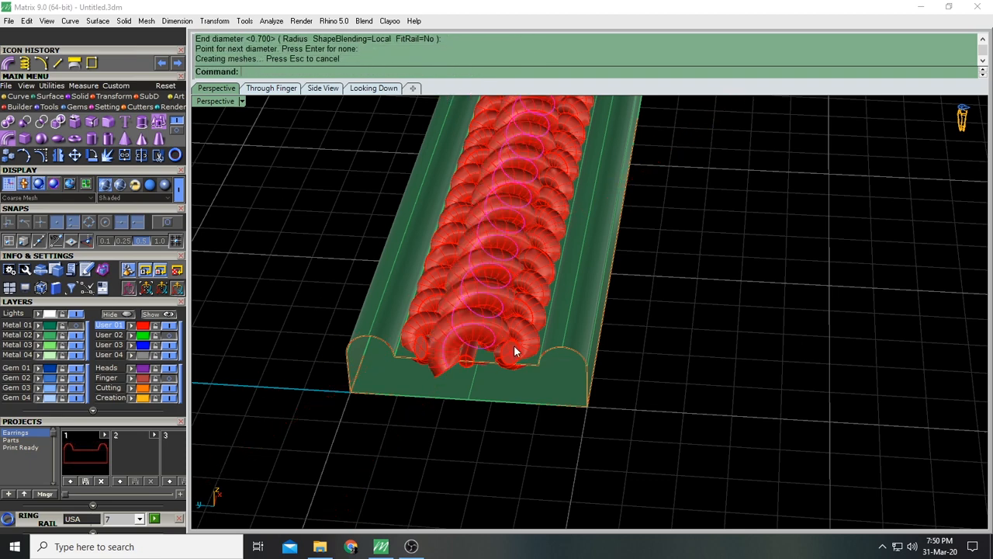
Move the centre coil and the two side coils to the Metal 02 layer
right_click_drag(519, 312, 521, 224)
left_click(547, 236)
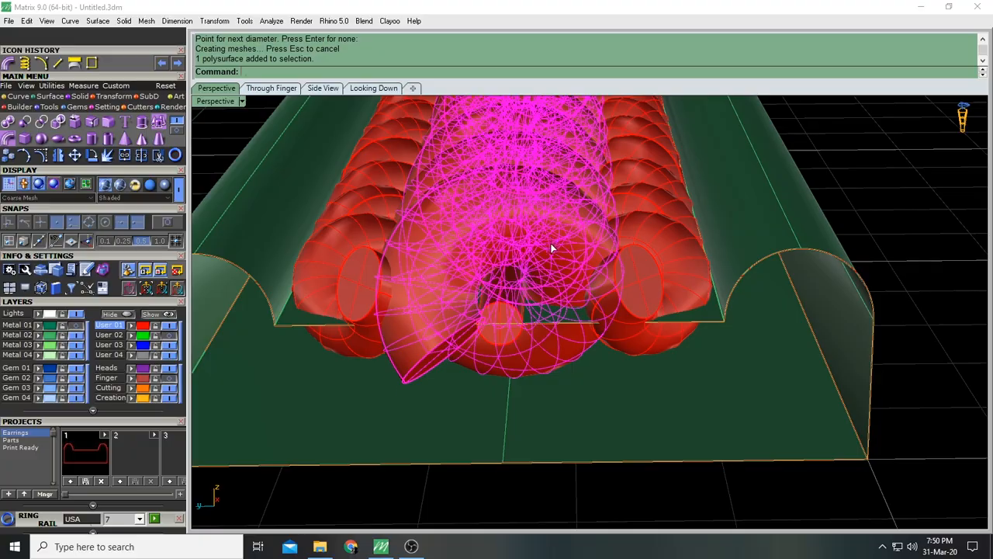
left_click(552, 249)
left_click(839, 175)
right_click_drag(839, 174, 544, 335)
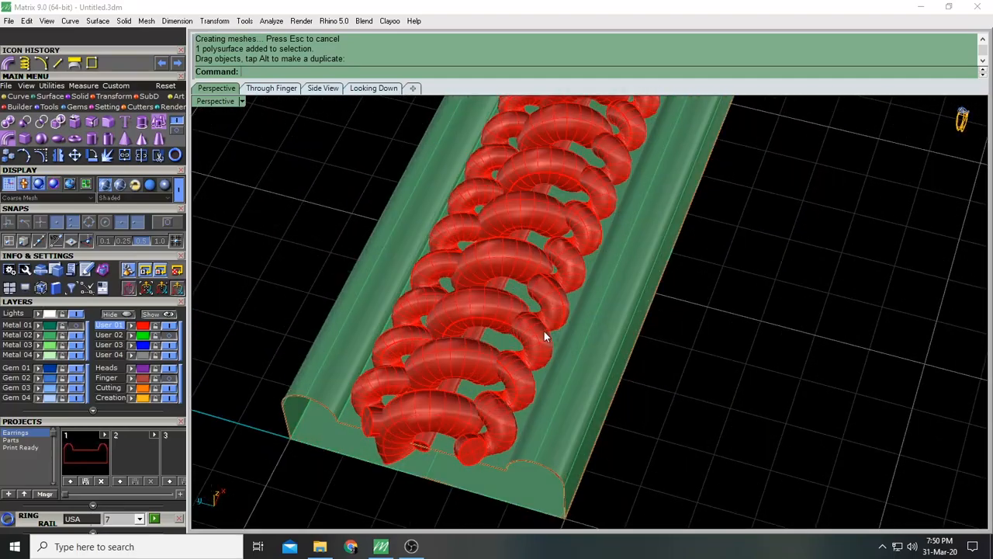
left_click(543, 335)
left_click(473, 365, "shift")
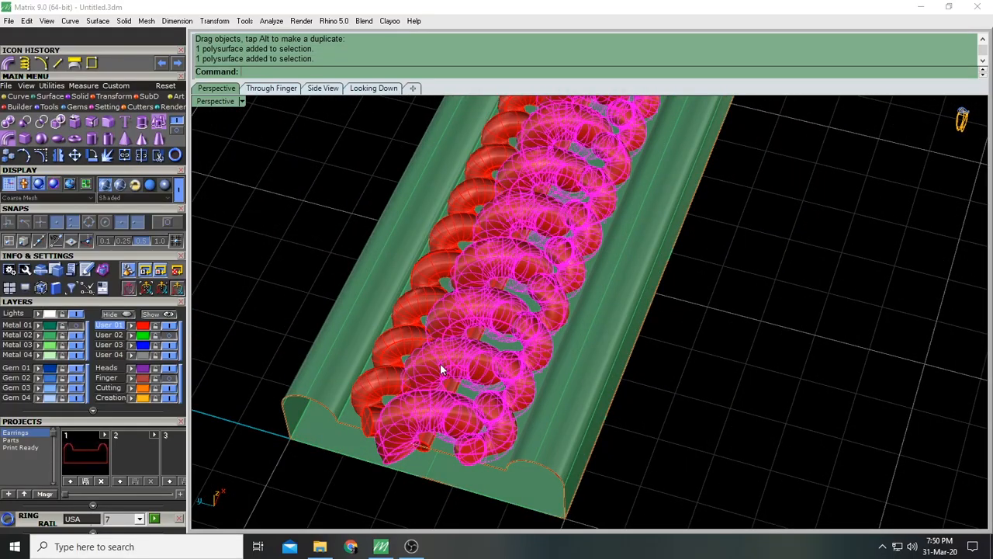
left_click(385, 343, "shift")
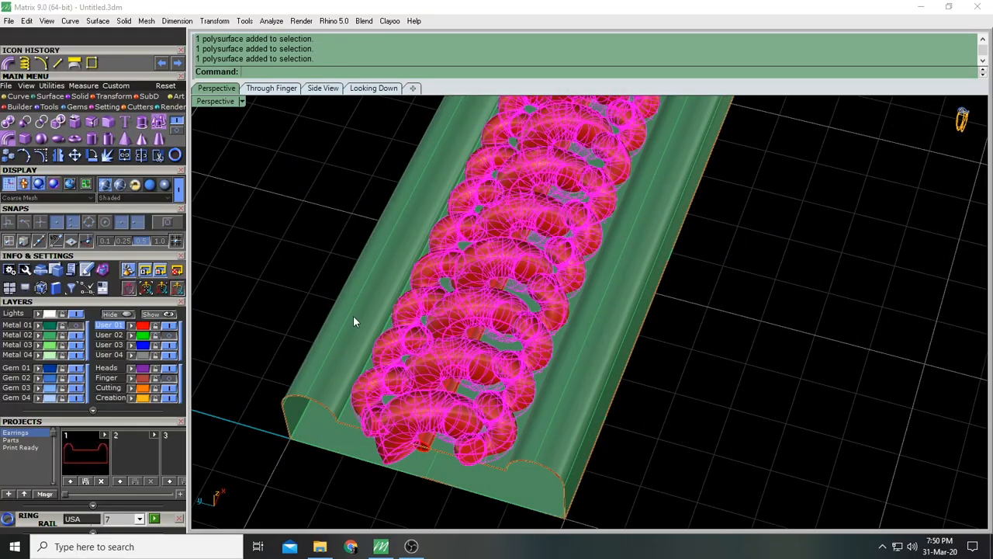
left_click(39, 335)
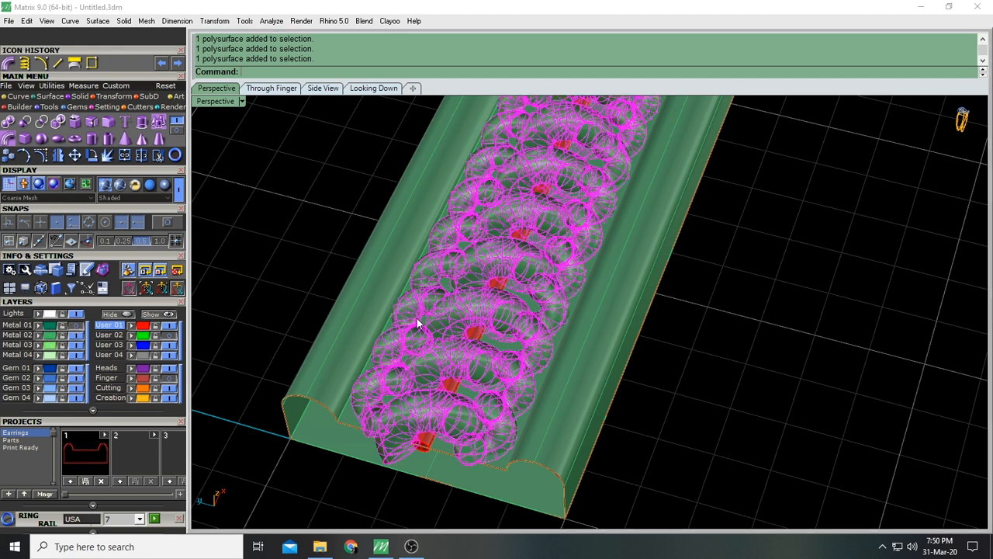
Group the three selected coils
scroll(415, 321, "down", 2)
type("Group")
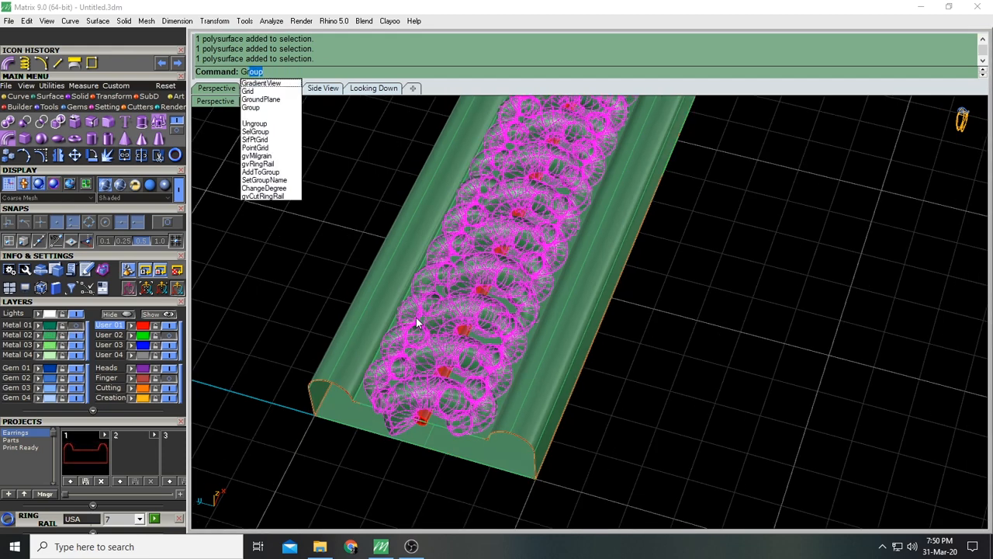
key("Return")
scroll(413, 320, "up", 5)
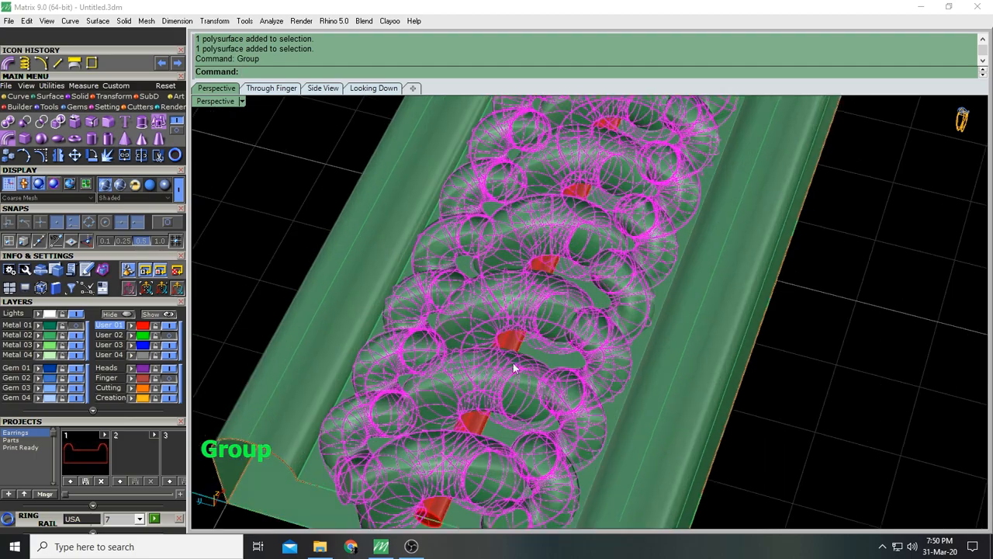
Move the centre rod to the Metal 02 layer
left_click(522, 343)
left_click(562, 375)
scroll(435, 327, "down", 2)
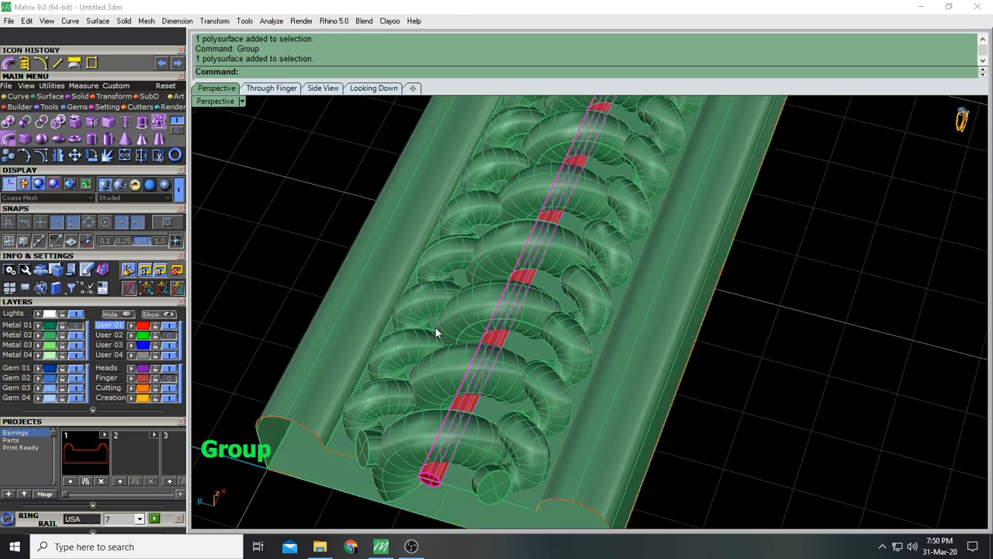
right_click_drag(436, 327, 465, 250)
scroll(482, 317, "up", 6)
right_click_drag(487, 310, 373, 317)
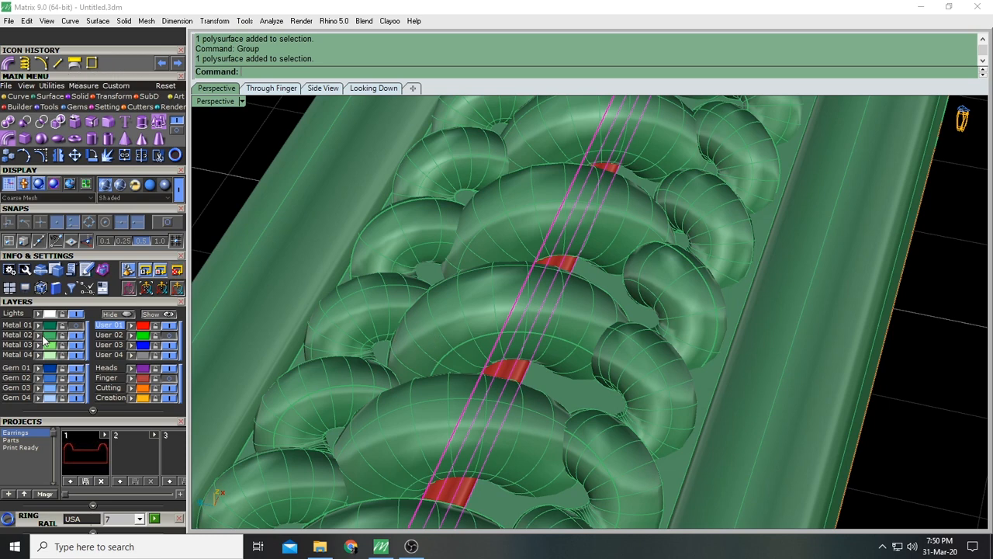
scroll(427, 302, "down", 4)
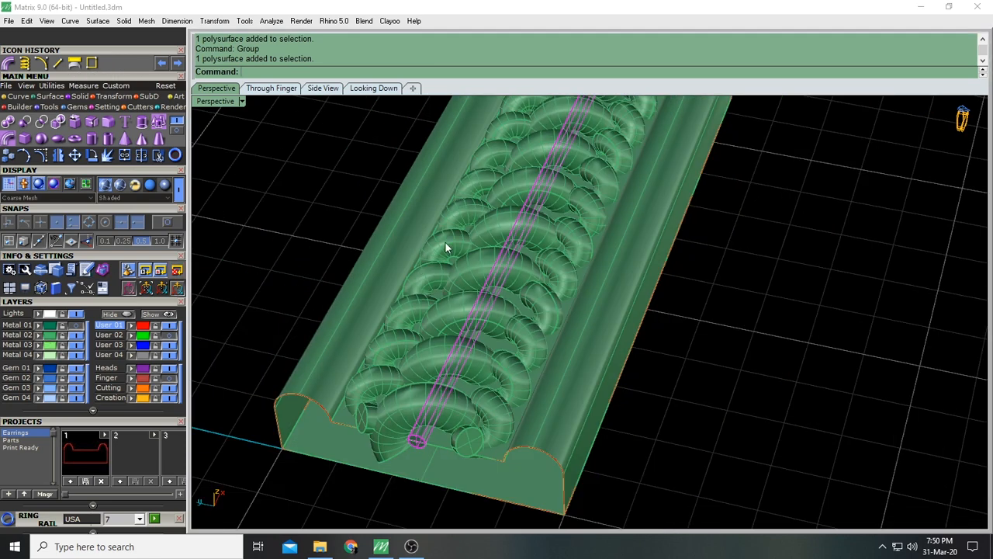
Group the centre rod together with the three grouped coils
type("Group")
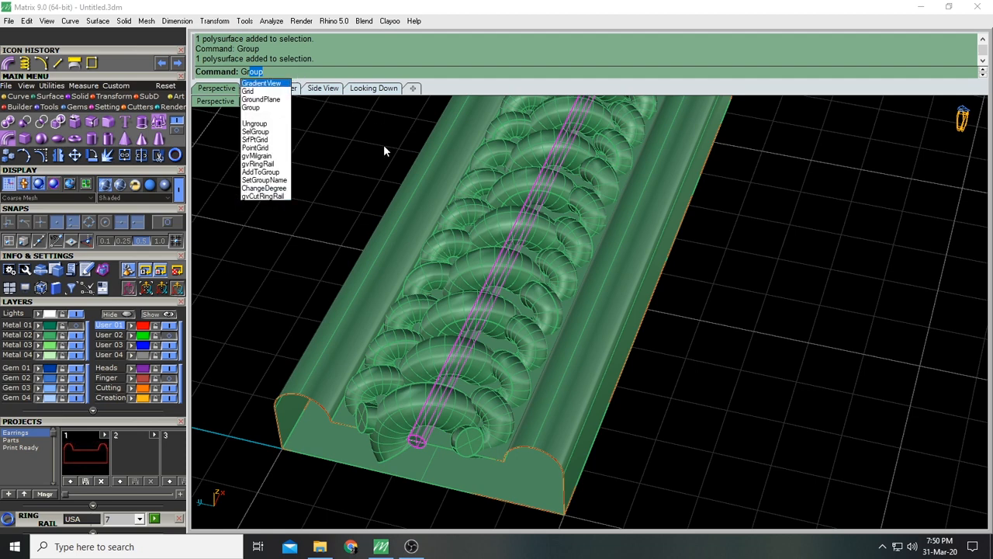
key("Return")
left_click(463, 419)
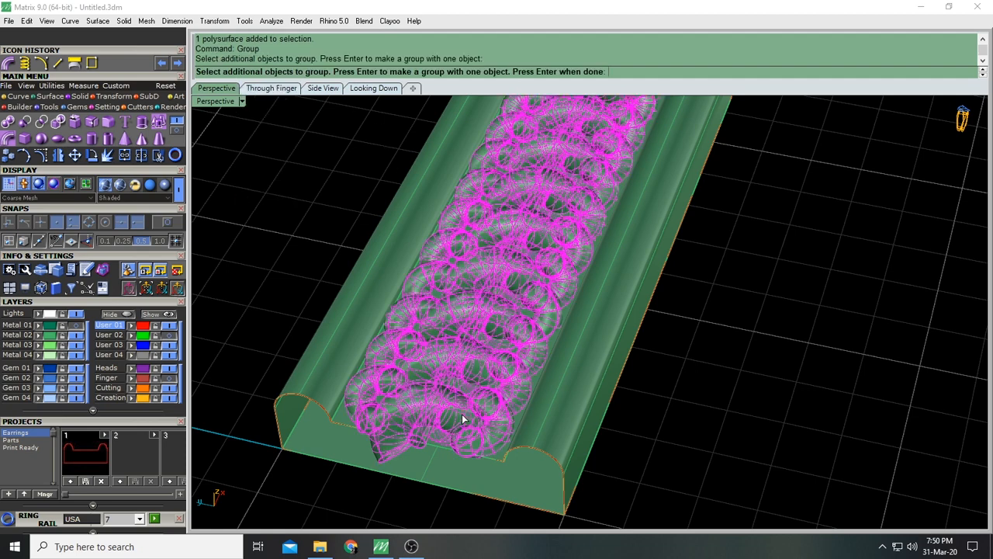
key("Return")
left_click(454, 423)
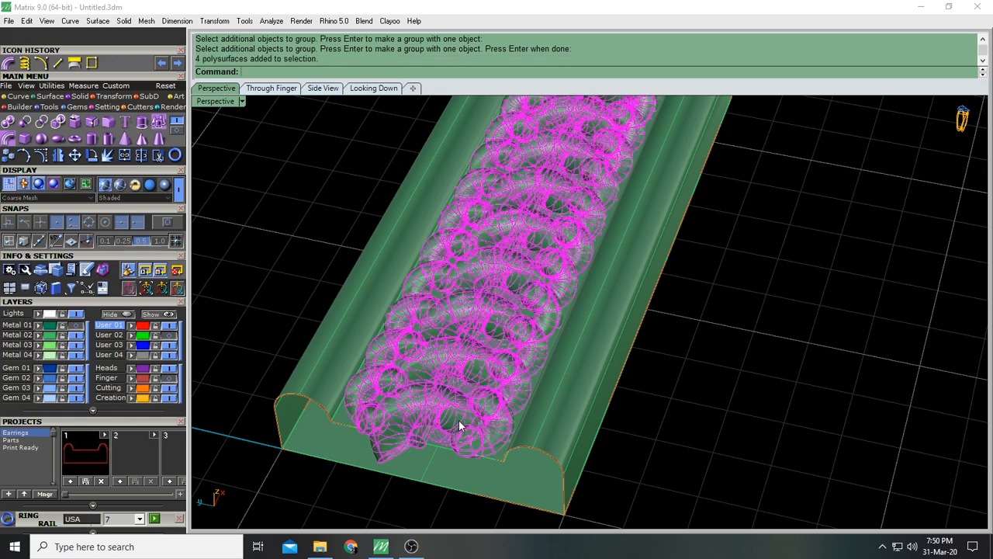
key("Return")
Show the Metal 01 layer and select the circular ring surface
scroll(458, 310, "down", 6)
left_click(621, 331)
right_click_drag(620, 331, 488, 375)
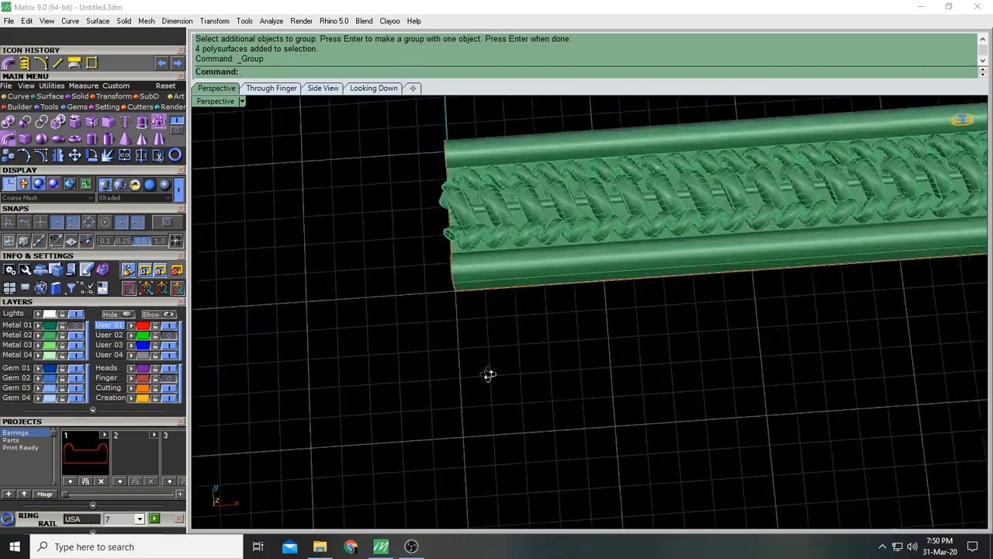
scroll(496, 355, "down", 6)
scroll(524, 325, "up", 1)
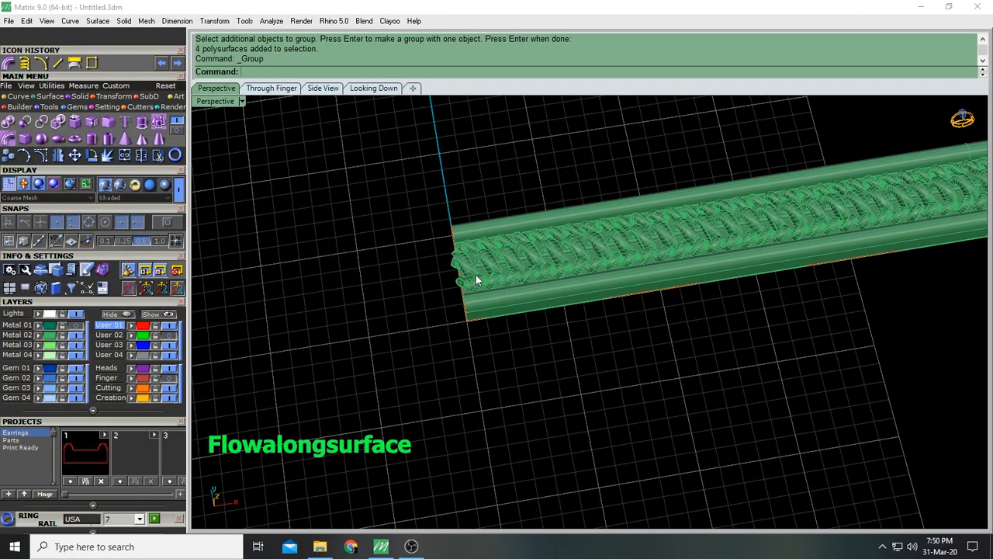
right_click_drag(286, 279, 700, 117)
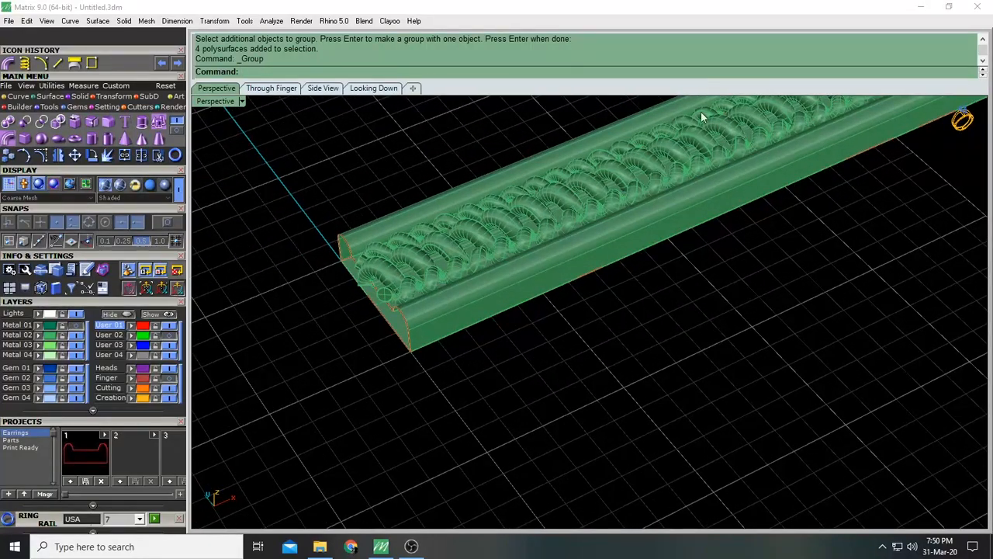
scroll(630, 357, "down", 3)
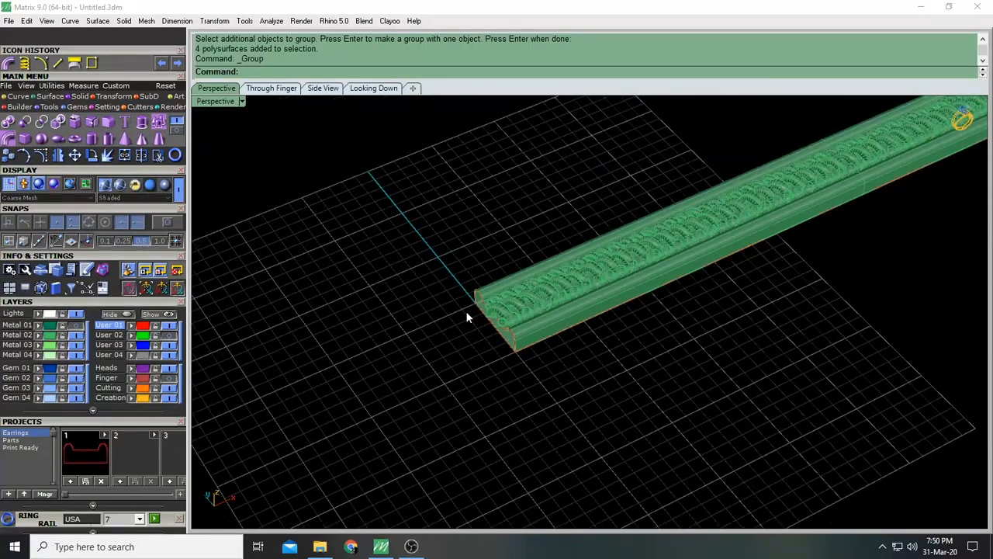
left_click(76, 326)
right_click_drag(497, 328, 519, 301)
scroll(524, 326, "up", 7)
left_click(525, 303)
left_click(350, 208)
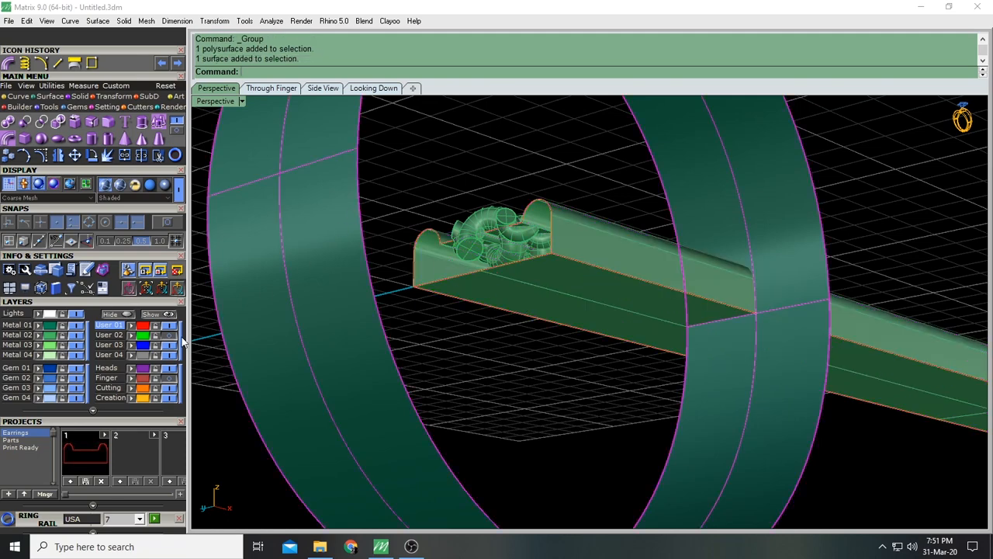
Show the User 02 layer and hide Metal 02, keeping the flat base surface under the band body selected
left_click(524, 299)
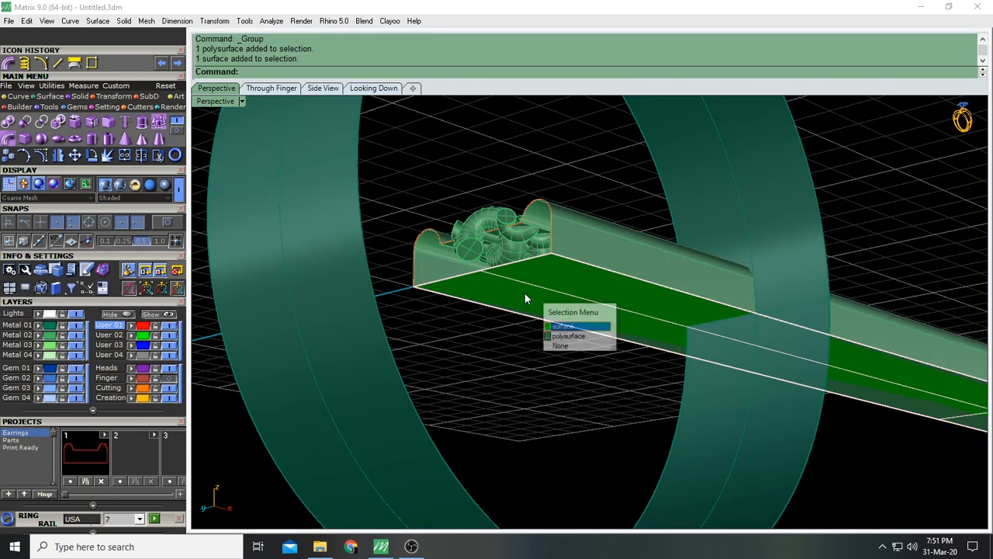
left_click(526, 294)
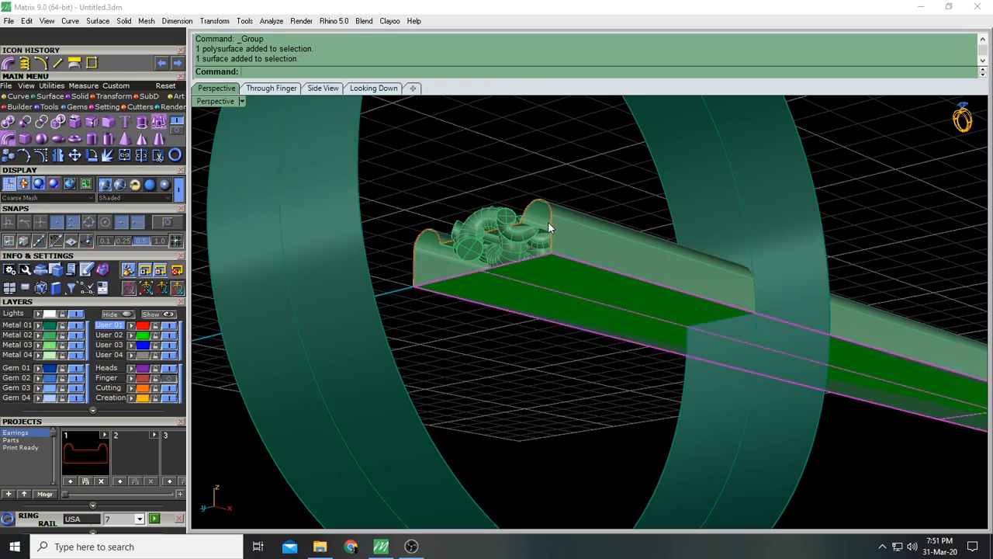
left_click(75, 335)
right_click_drag(550, 250, 554, 315)
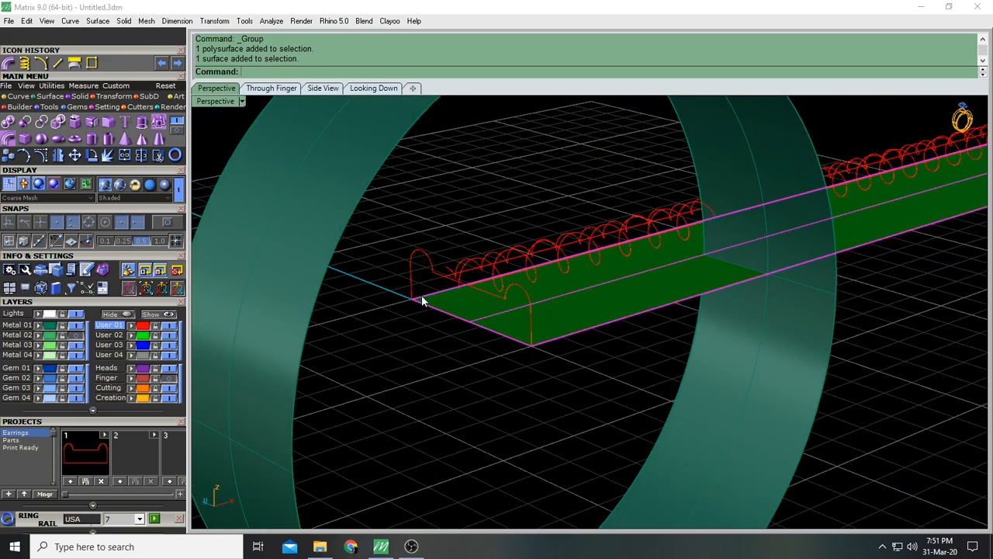
scroll(486, 322, "down", 3)
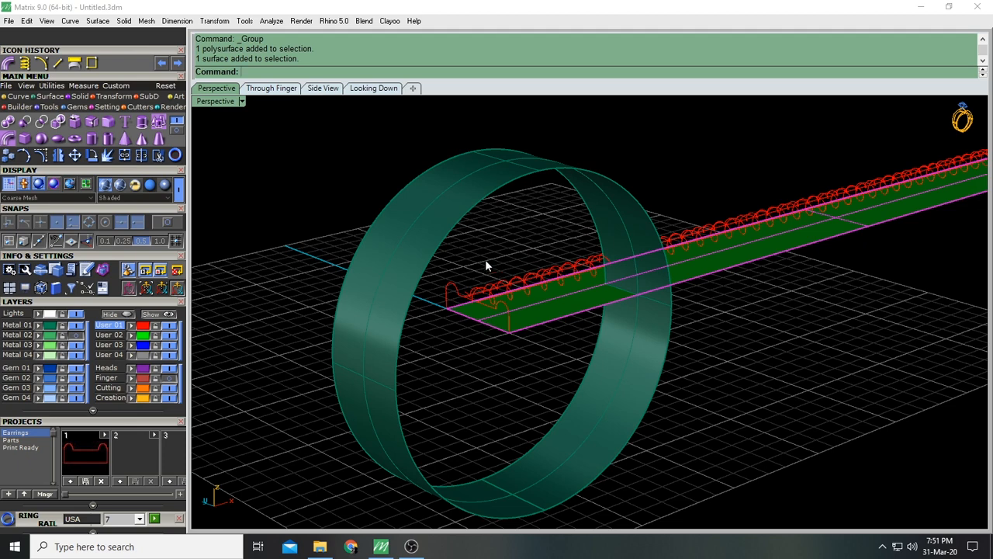
Show the Metal 02 layer and select the grouped coils and rod together with the flat band body
right_click_drag(525, 266, 511, 303)
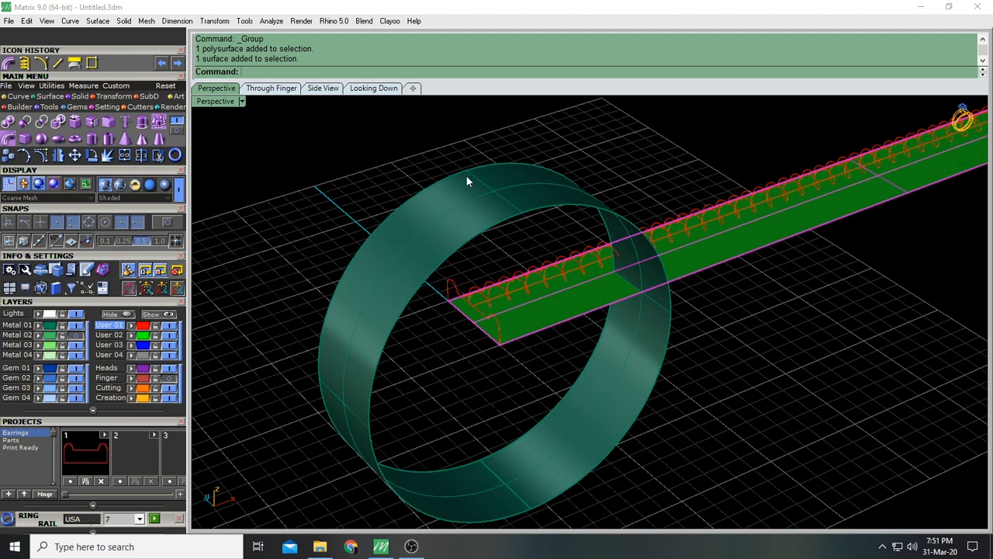
scroll(461, 326, "up", 3)
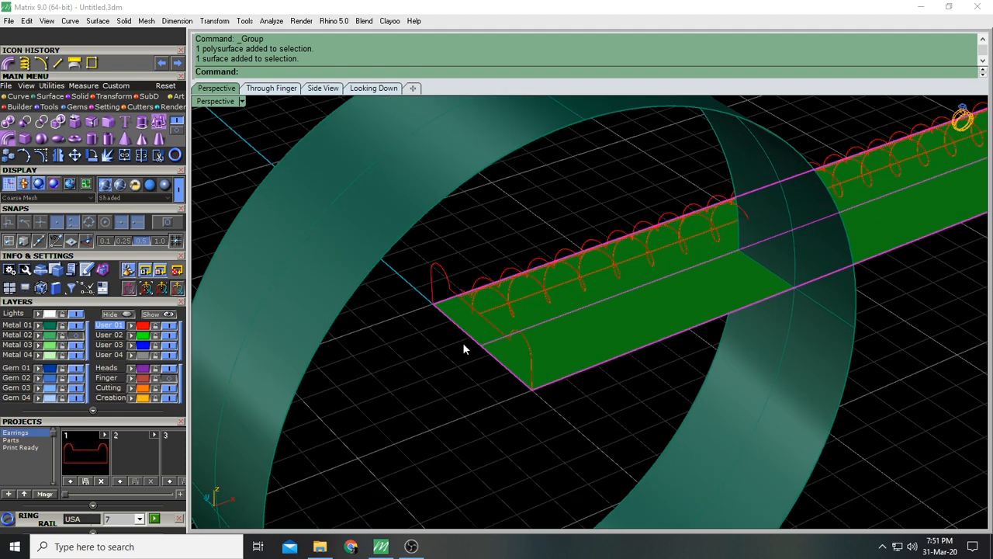
left_click(75, 335)
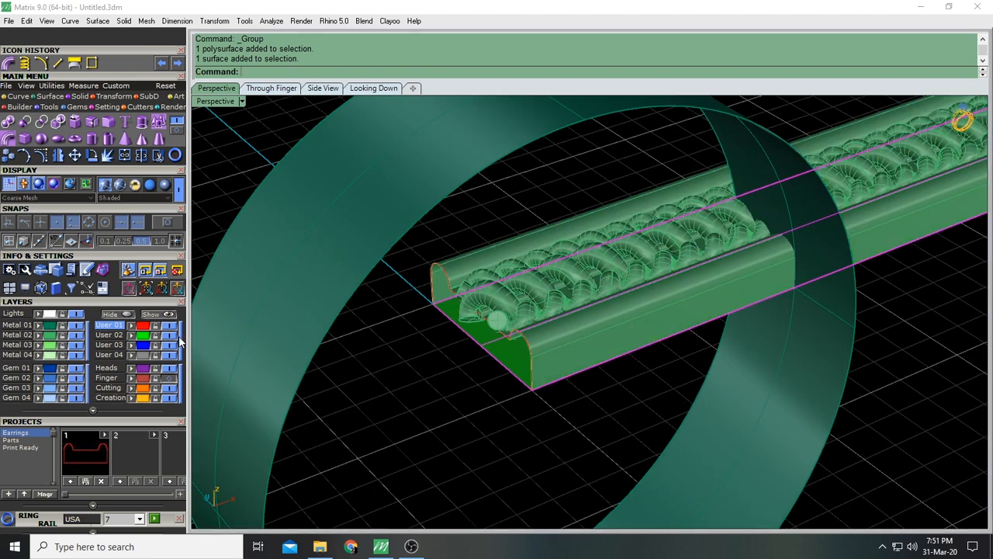
left_click(523, 312)
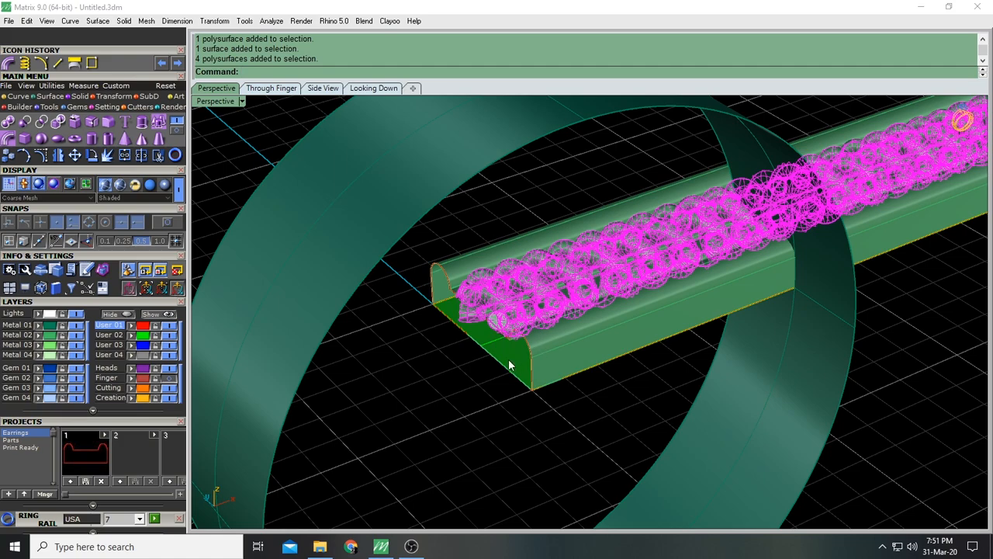
left_click(573, 344, "shift")
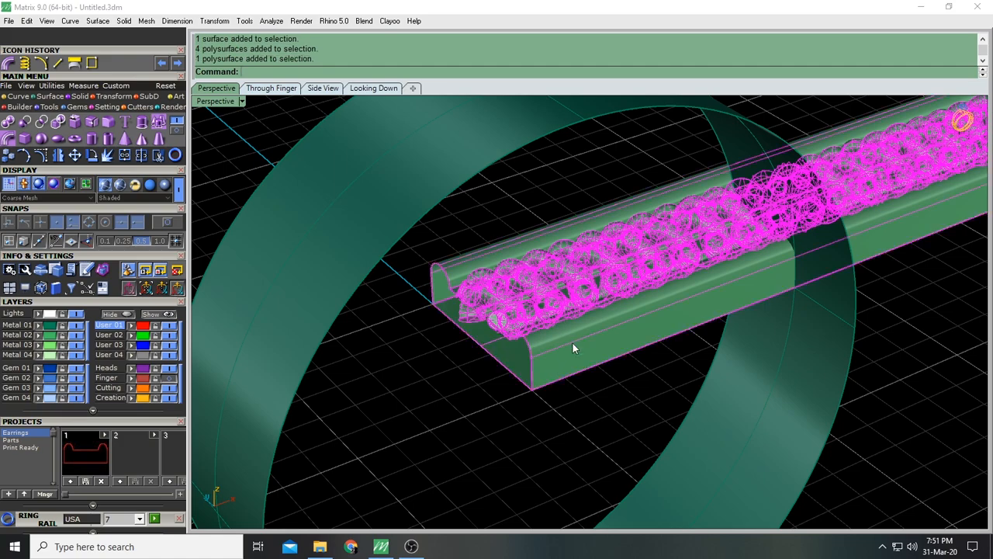
right_click_drag(567, 295, 484, 306)
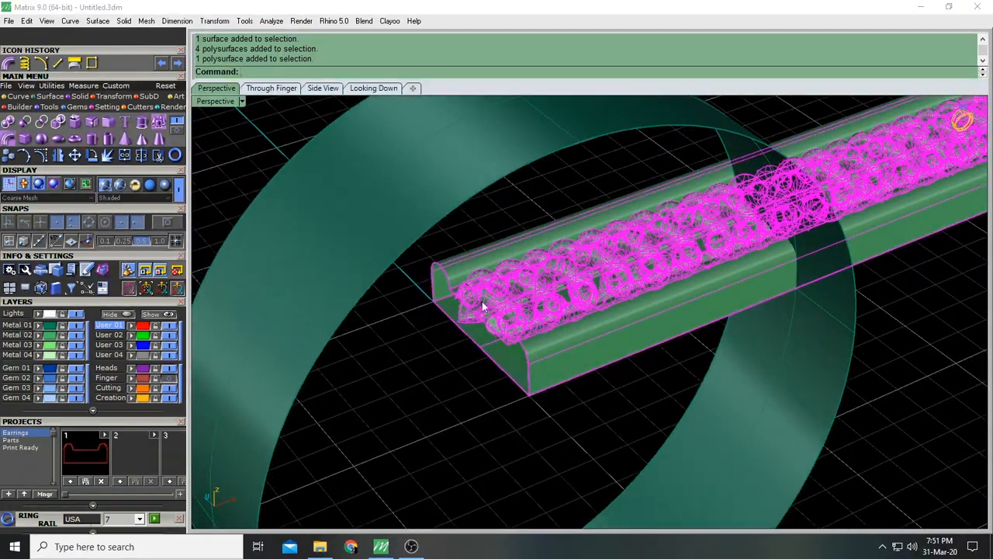
Start Flow along Surface on the selected ornaments, using the flat surface under the band body, near its rear start corner, as the base
left_click(103, 97)
left_click(177, 122)
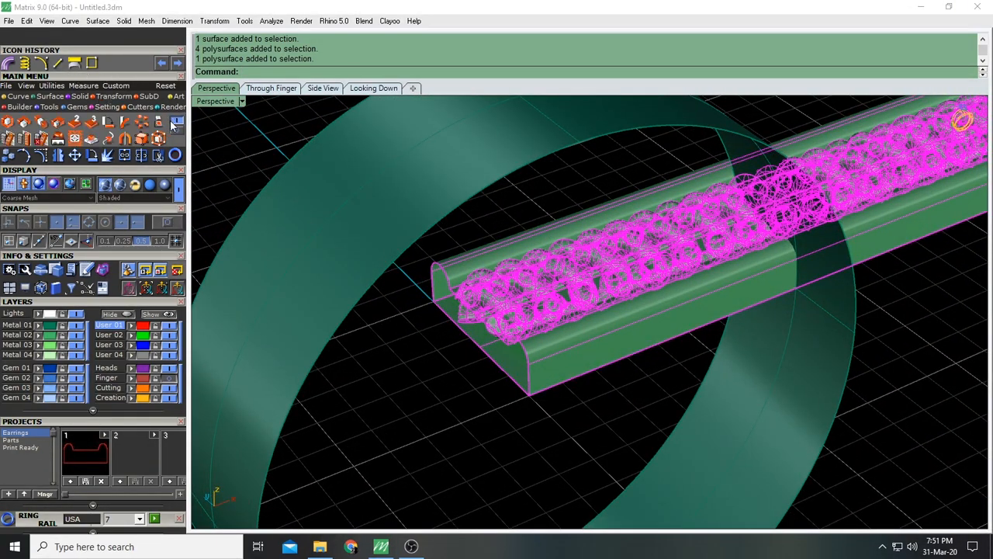
left_click(178, 123)
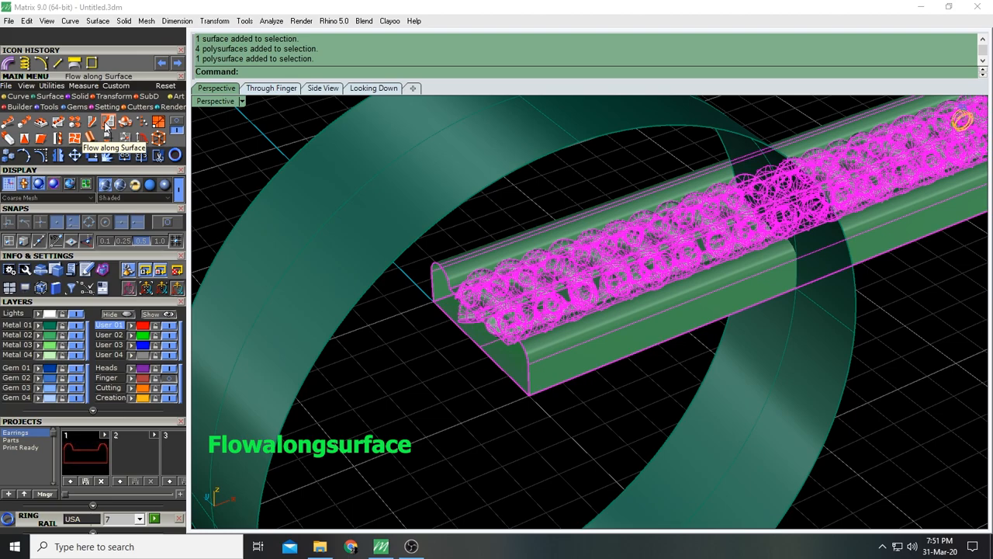
left_click(107, 123)
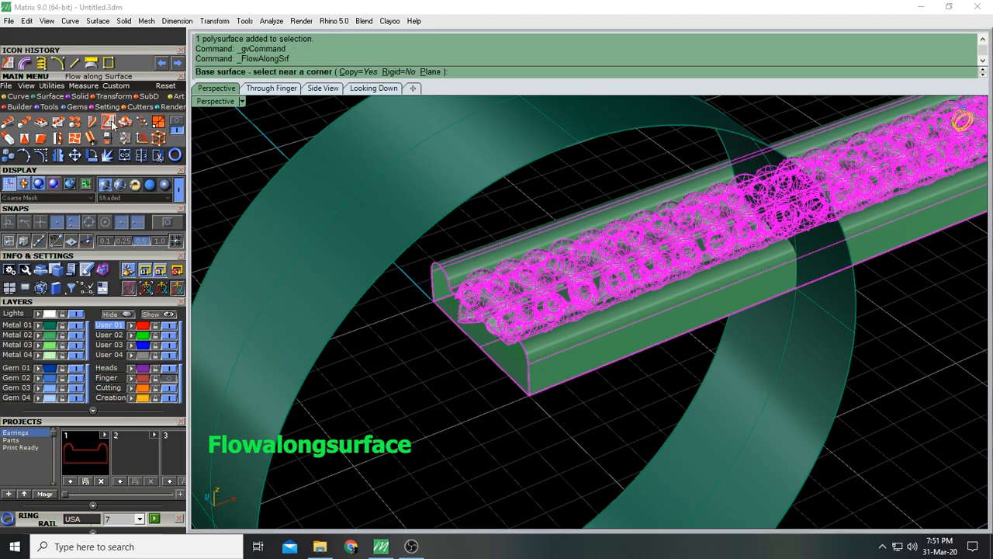
right_click_drag(435, 327, 462, 301)
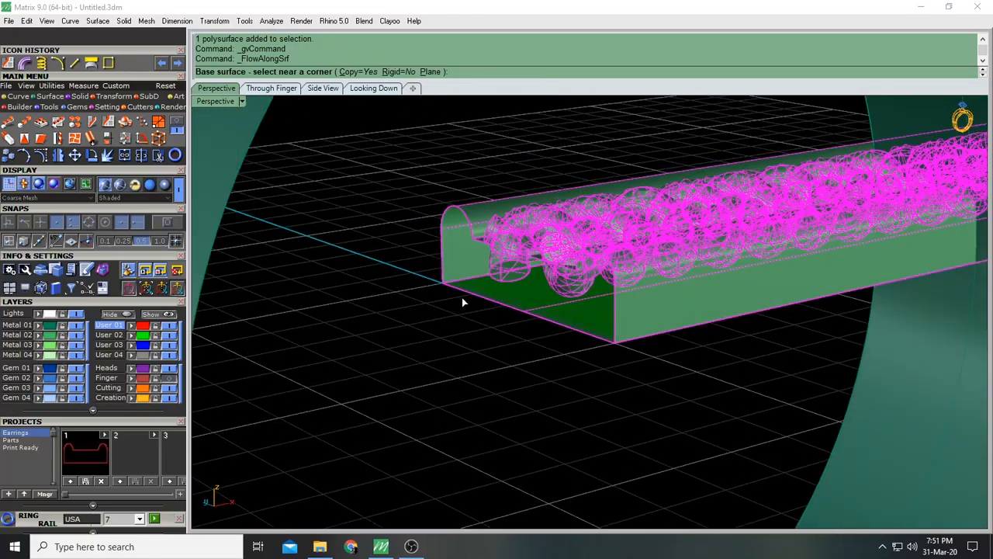
scroll(461, 288, "up", 4)
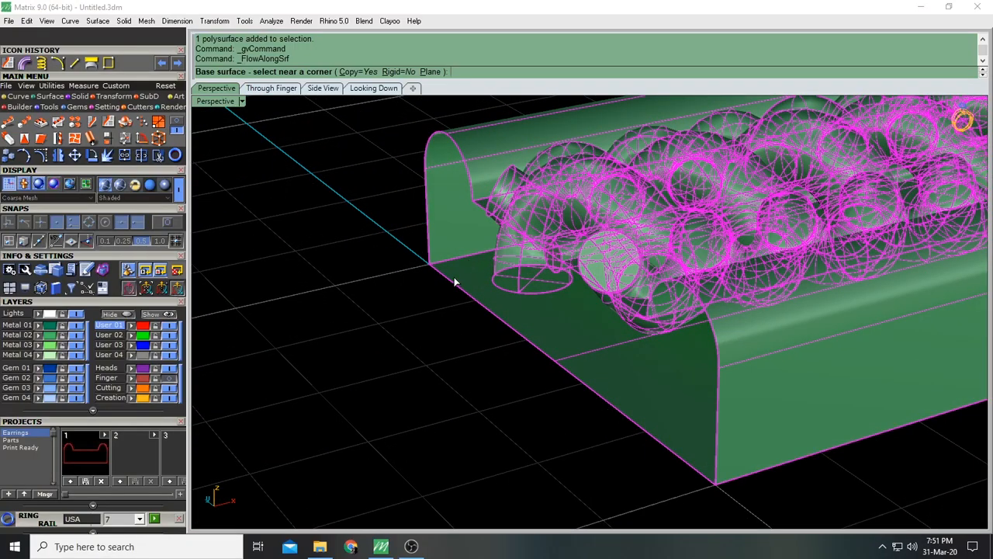
scroll(449, 277, "down", 3)
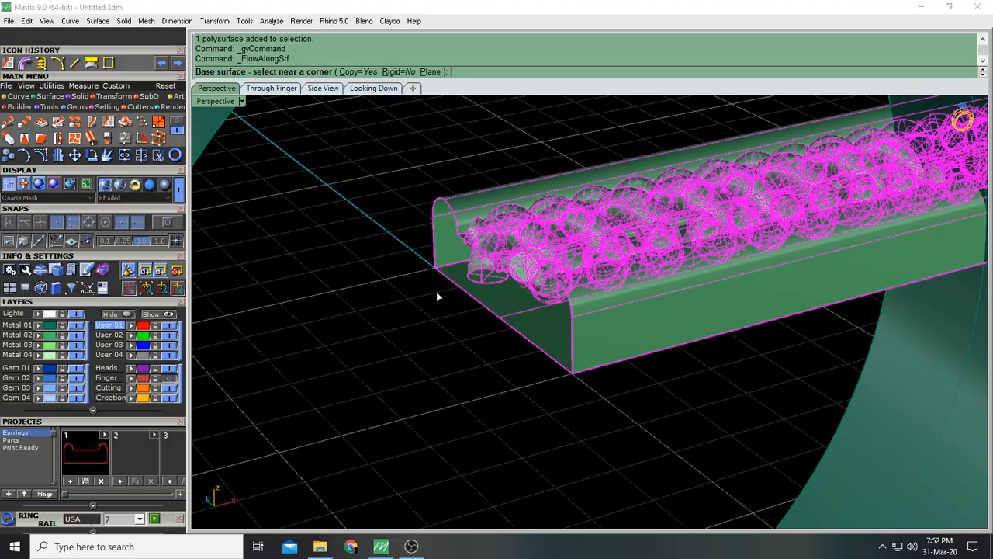
right_click_drag(437, 307, 444, 277)
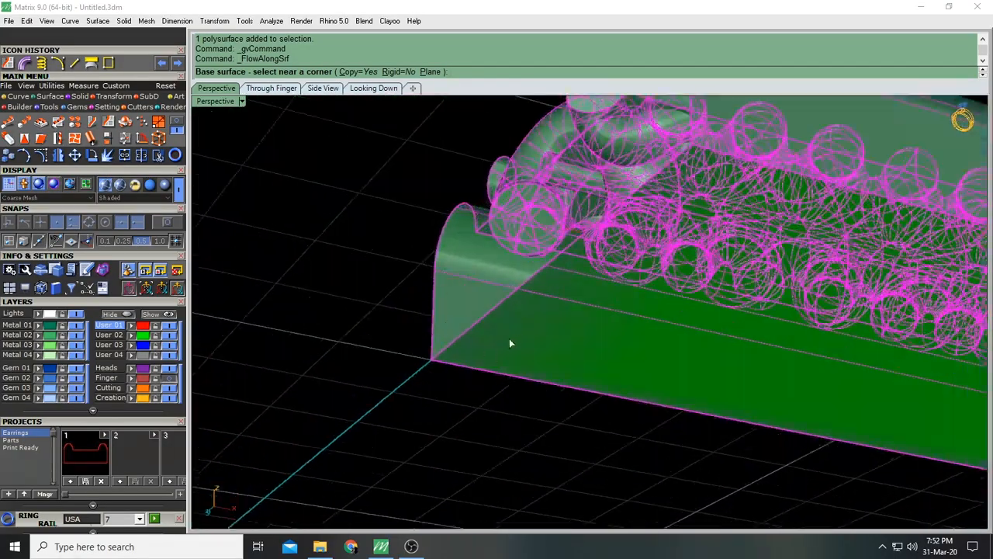
right_click_drag(461, 348, 426, 360)
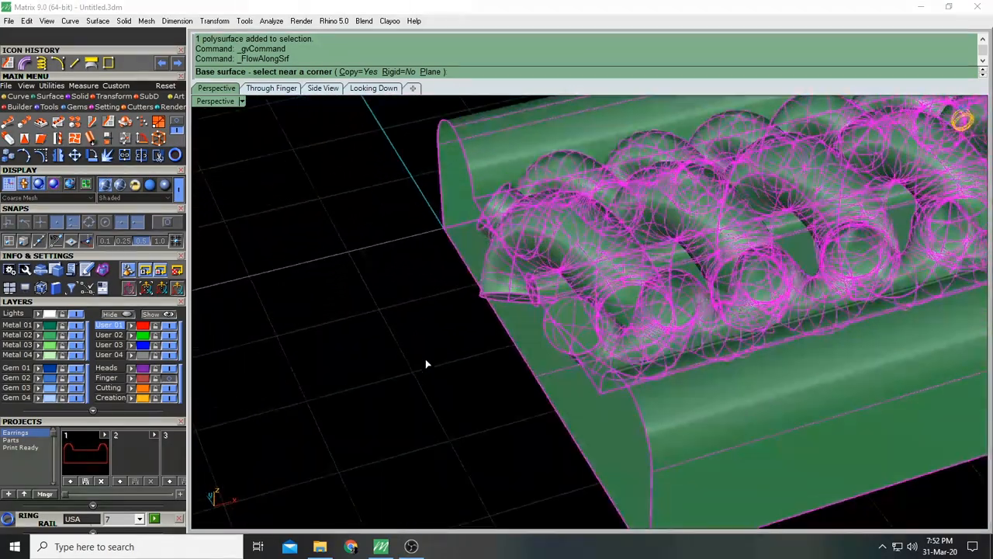
left_click(452, 234)
Try flowing the band body and coils onto the circular ring surface, choosing the target near its rear edge beside the seam
scroll(452, 234, "down", 12)
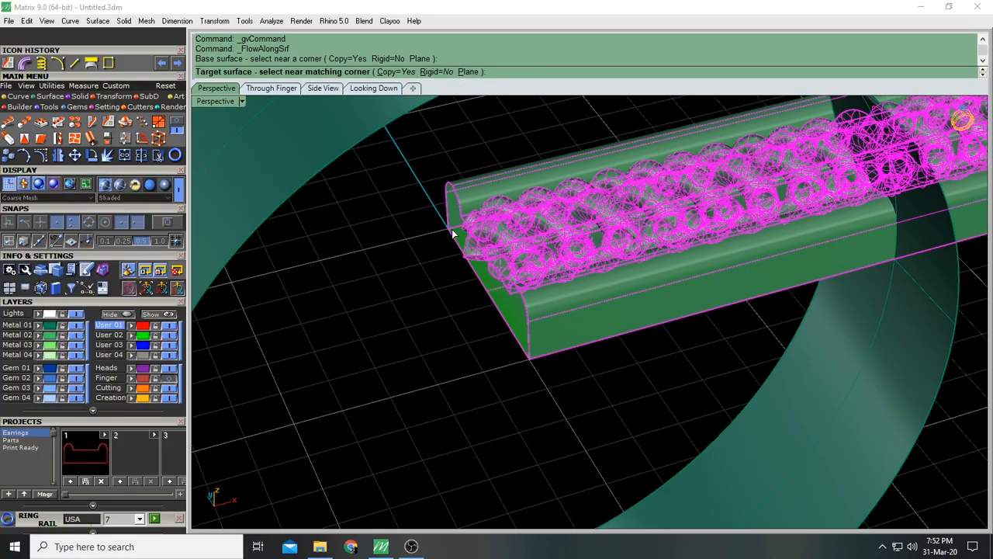
right_click_drag(455, 235, 494, 205)
scroll(459, 167, "up", 5)
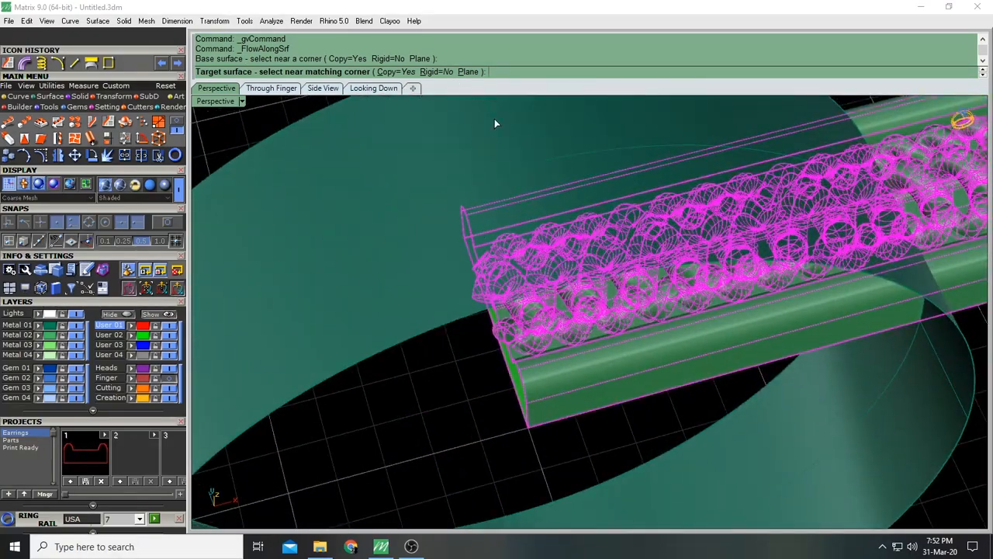
right_click_drag(494, 124, 450, 160)
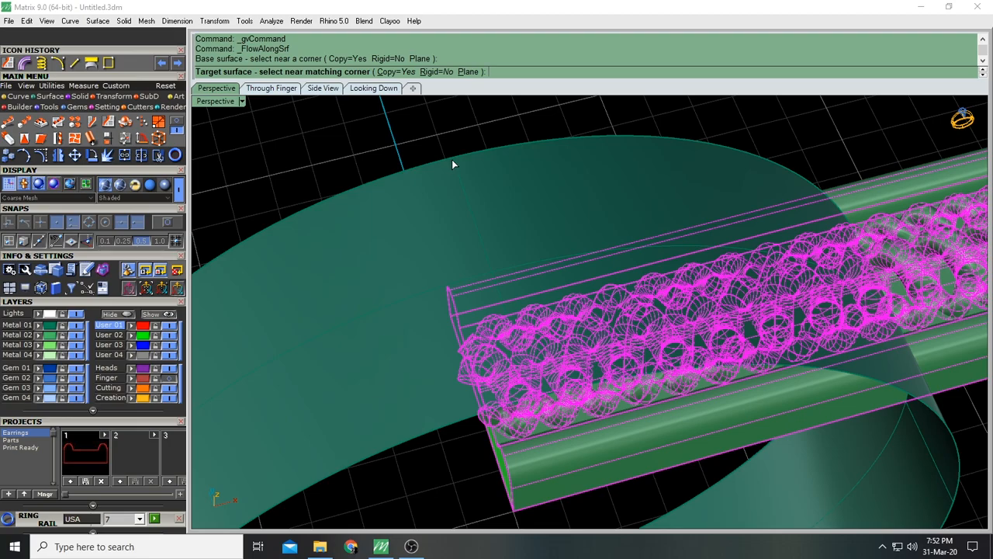
right_click_drag(465, 208, 476, 189)
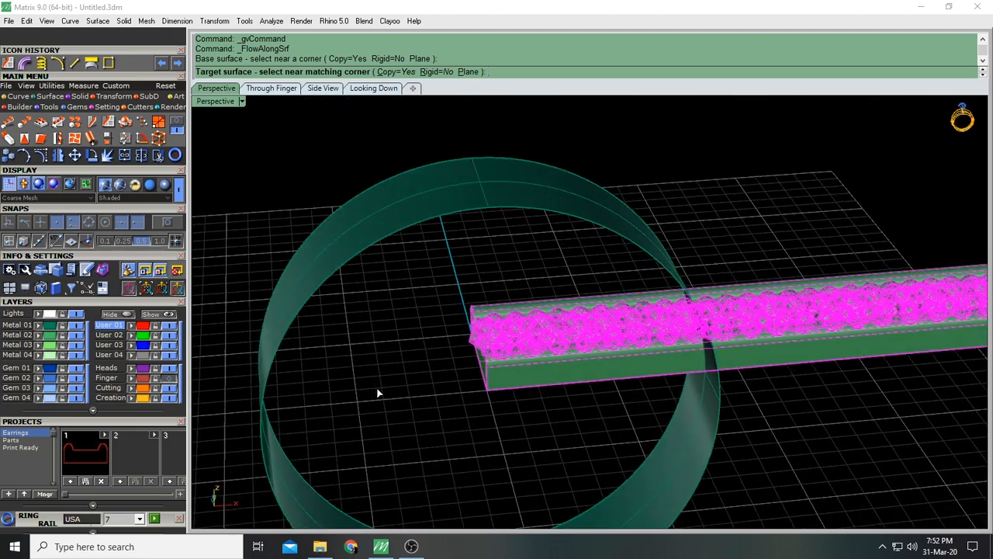
right_click_drag(377, 395, 599, 492)
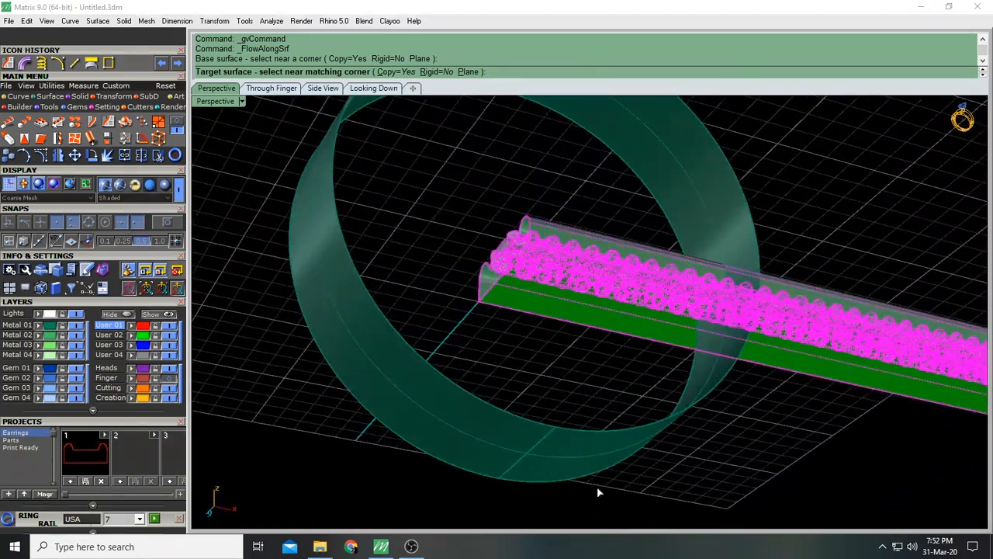
scroll(532, 283, "down", 4)
right_click_drag(454, 373, 504, 442)
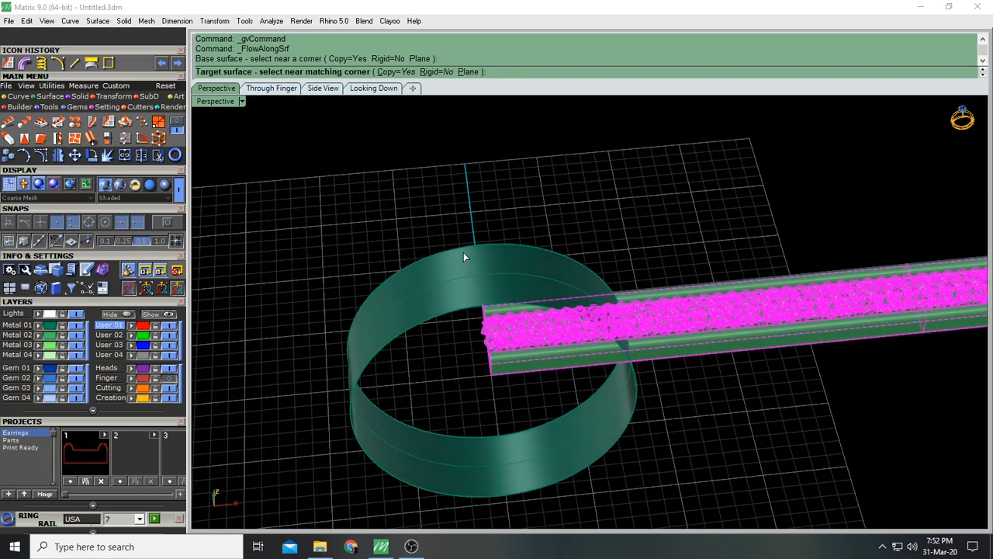
scroll(474, 244, "up", 6)
scroll(496, 378, "up", 5)
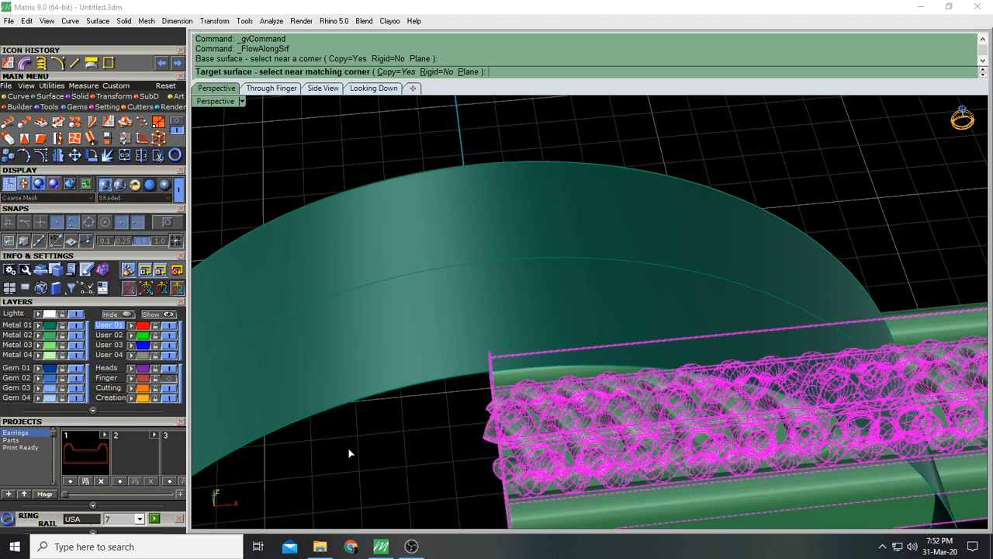
left_click(487, 168)
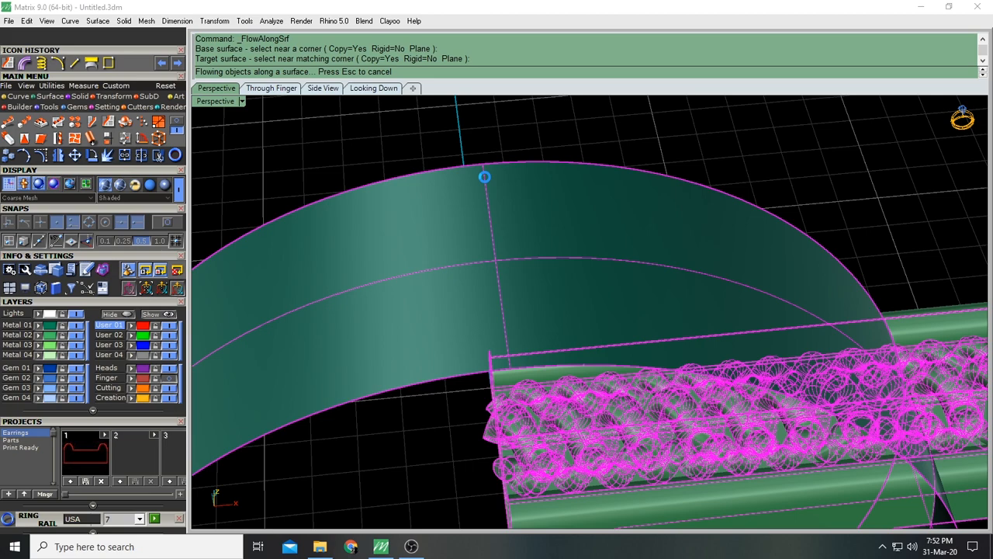
Deselect the flat ornaments and set the Perspective viewport's display mode to Machine
mouse_move(545, 197)
right_mouse_down()
mouse_move(555, 191)
mouse_move(683, 329)
mouse_move(655, 308)
right_mouse_up()
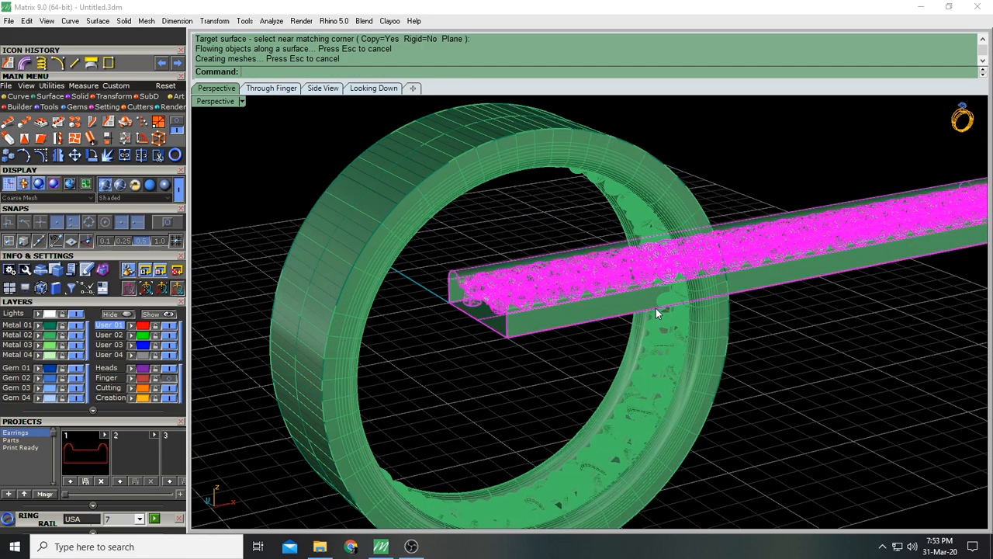
scroll(656, 308, "up", 3)
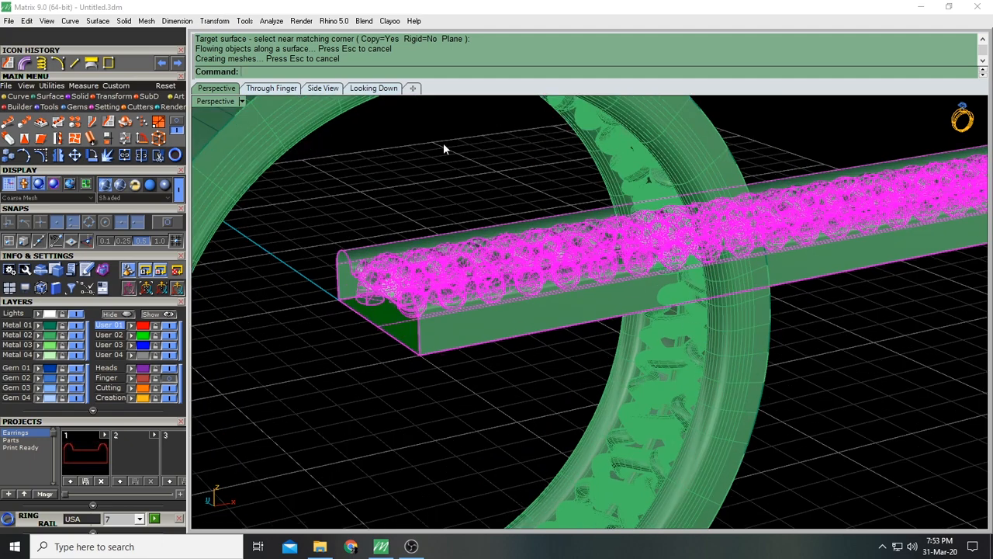
right_click(228, 105)
left_click(506, 173)
left_click(506, 174)
left_click(219, 103)
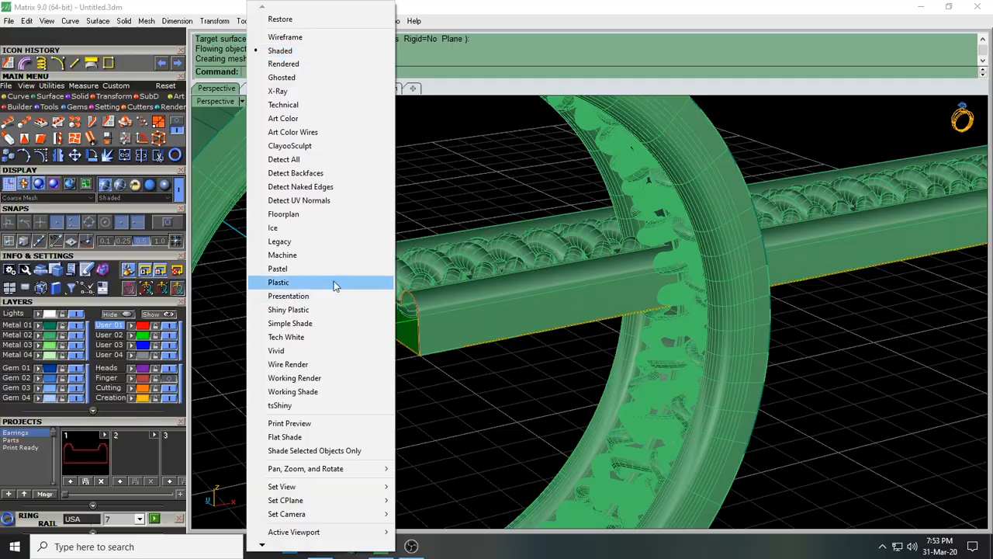
left_click(333, 255)
Examine the coil pattern flowed onto the ring from several angles, and undo the flow along surface
right_click_drag(576, 300, 588, 273)
scroll(595, 356, "up", 6)
right_click_drag(595, 356, 624, 398)
scroll(625, 400, "down", 3)
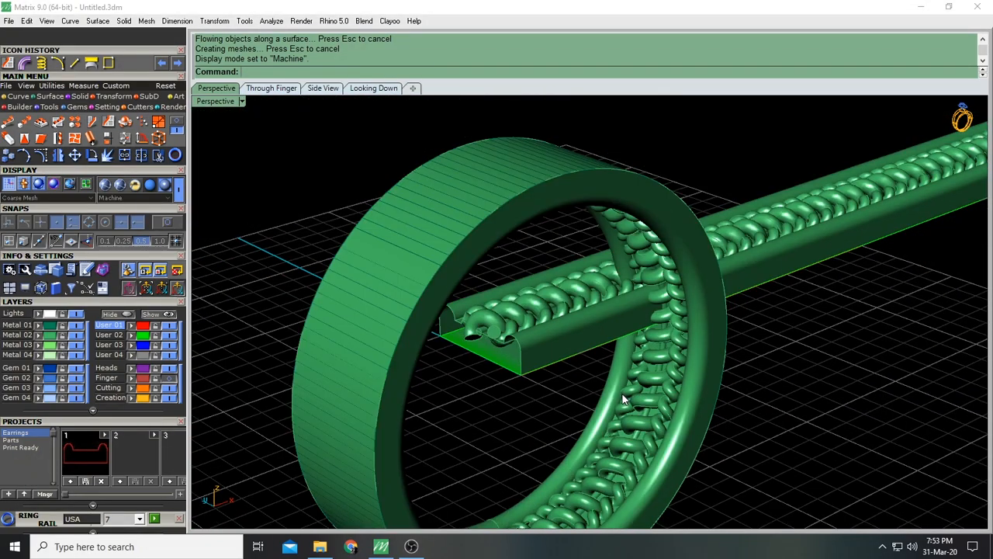
mouse_move(642, 385)
right_mouse_down()
mouse_move(603, 337)
mouse_move(627, 335)
mouse_move(651, 376)
right_mouse_up()
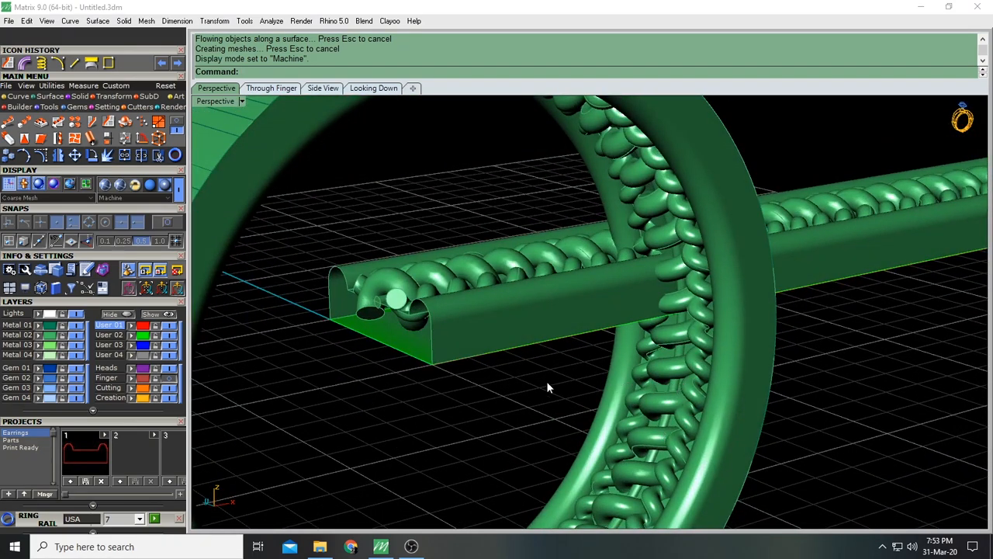
right_click_drag(553, 365, 643, 211)
scroll(601, 287, "up", 7)
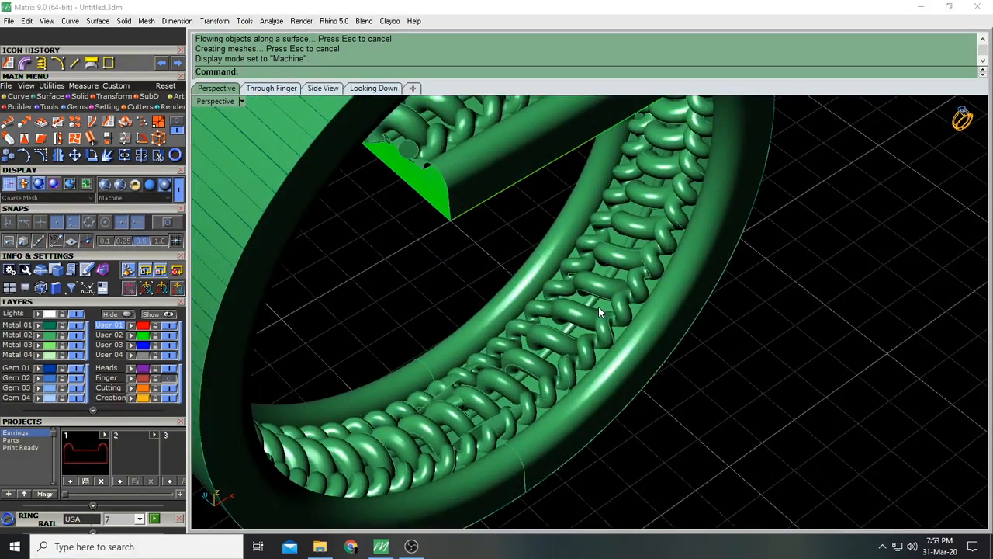
right_click_drag(599, 307, 522, 259)
scroll(523, 259, "down", 4)
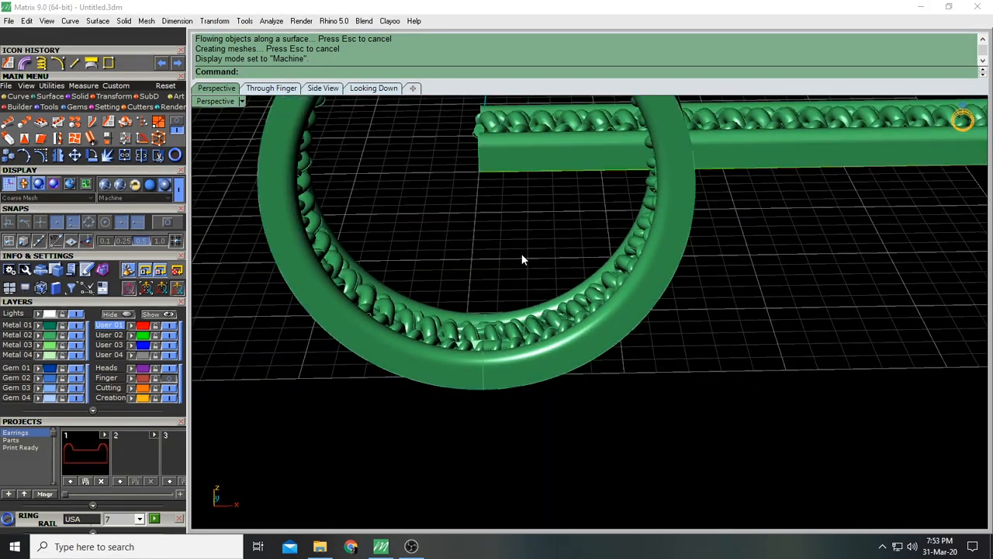
key("ctrl+z")
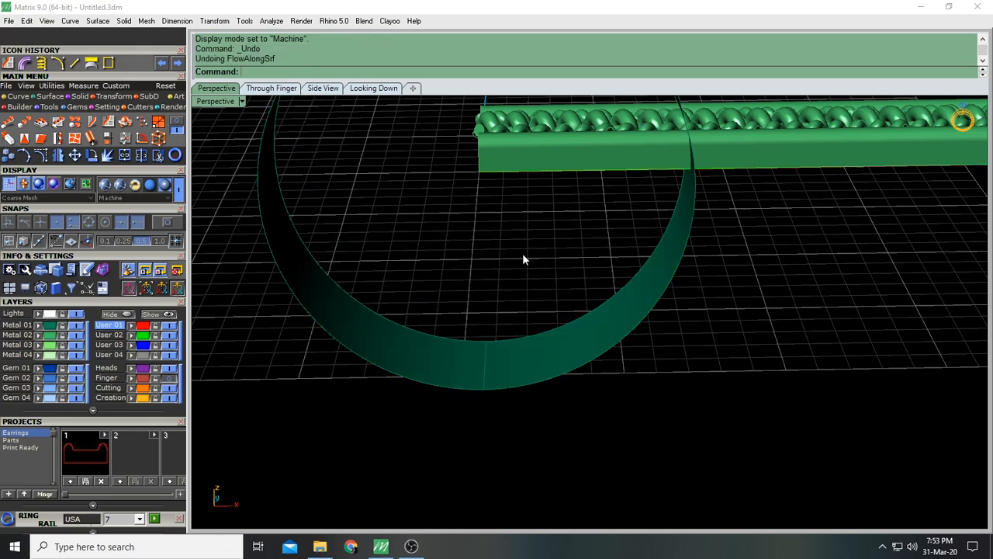
Group the flat band body together with the grouped coils and rod
right_click_drag(543, 239, 466, 357, "shift")
left_click(510, 270)
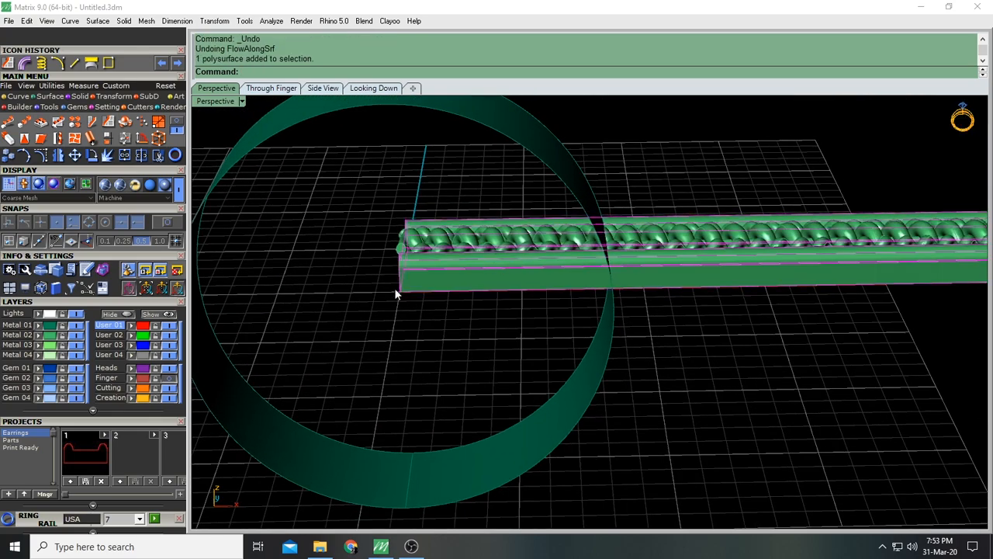
scroll(395, 288, "up", 6)
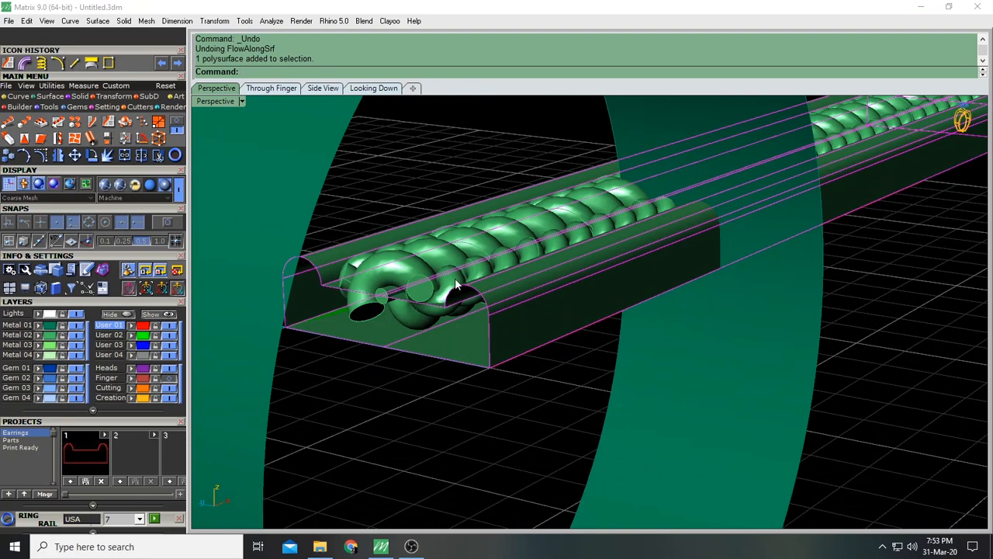
left_click(456, 281, "shift")
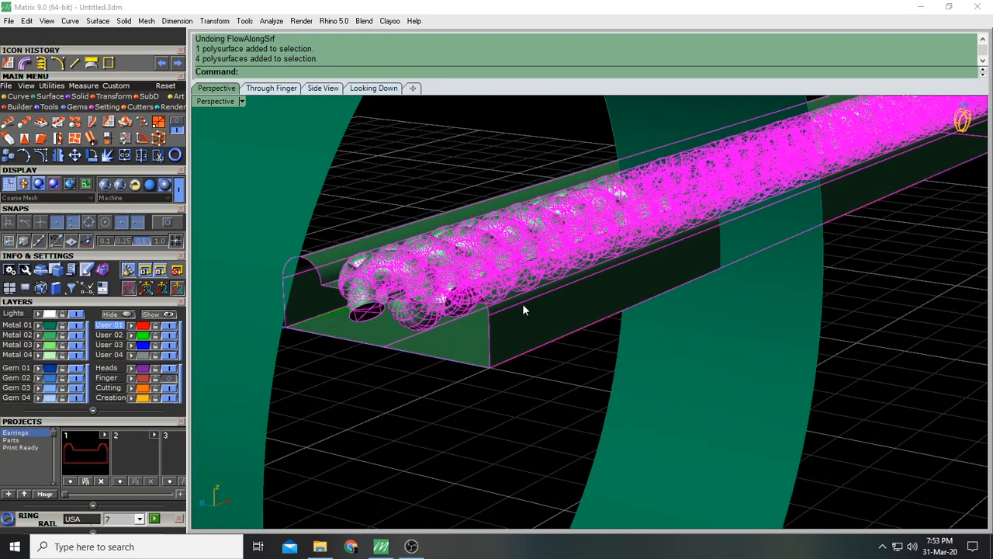
left_click(523, 307)
left_click(471, 242, "shift")
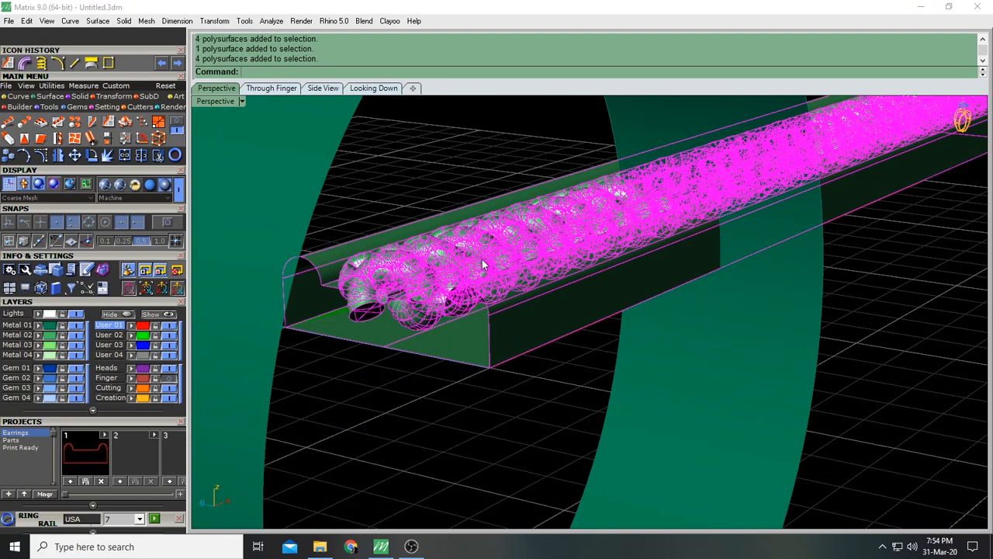
key("ctrl+g")
scroll(643, 268, "down", 5)
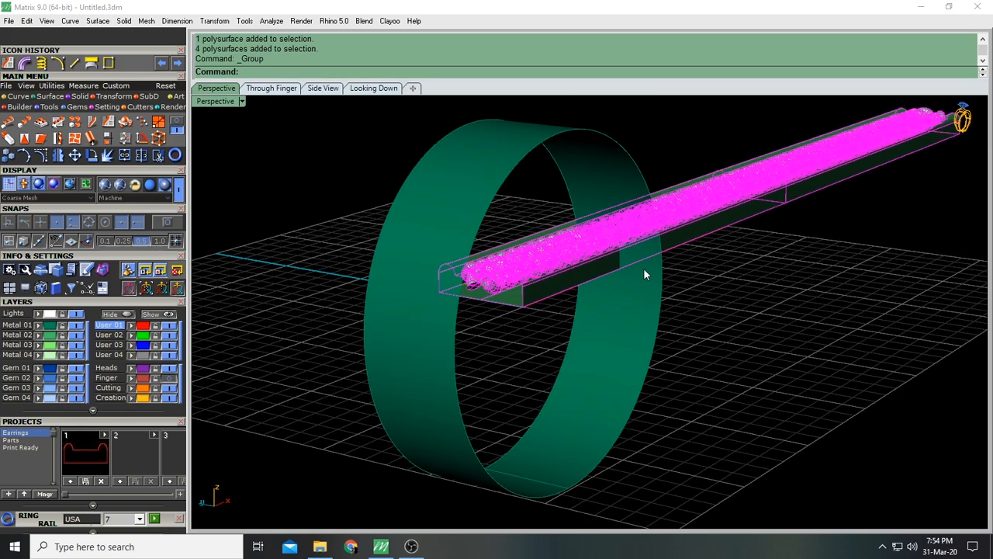
Select the grouped flat band and examine its orientation relative to the ring surface from several perspective angles
right_click_drag(644, 268, 707, 240)
scroll(707, 240, "down", 7)
right_click_drag(798, 260, 662, 262, "shift")
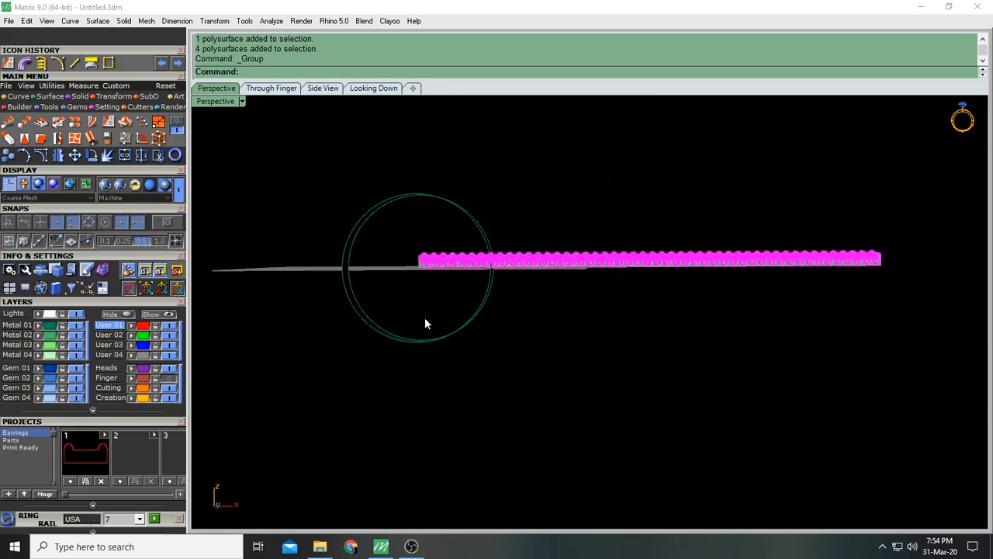
scroll(567, 303, "up", 6)
right_click_drag(548, 295, 523, 226)
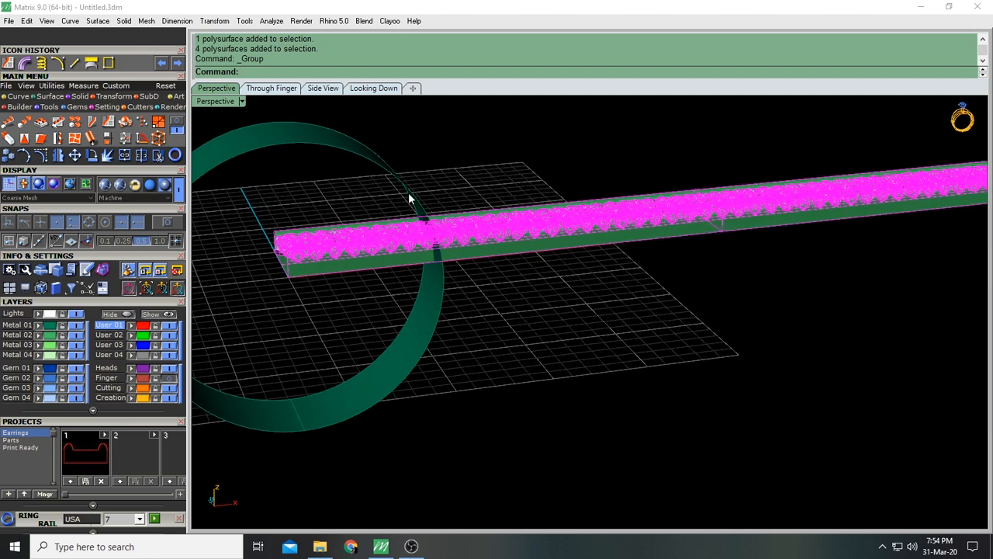
right_click_drag(268, 142, 455, 184)
right_click_drag(317, 287, 396, 225)
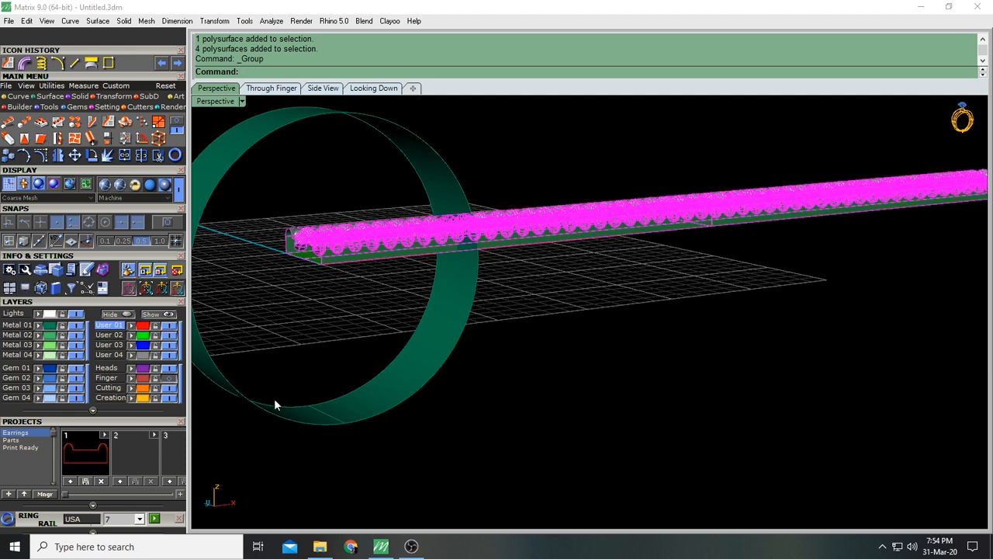
left_click(618, 211)
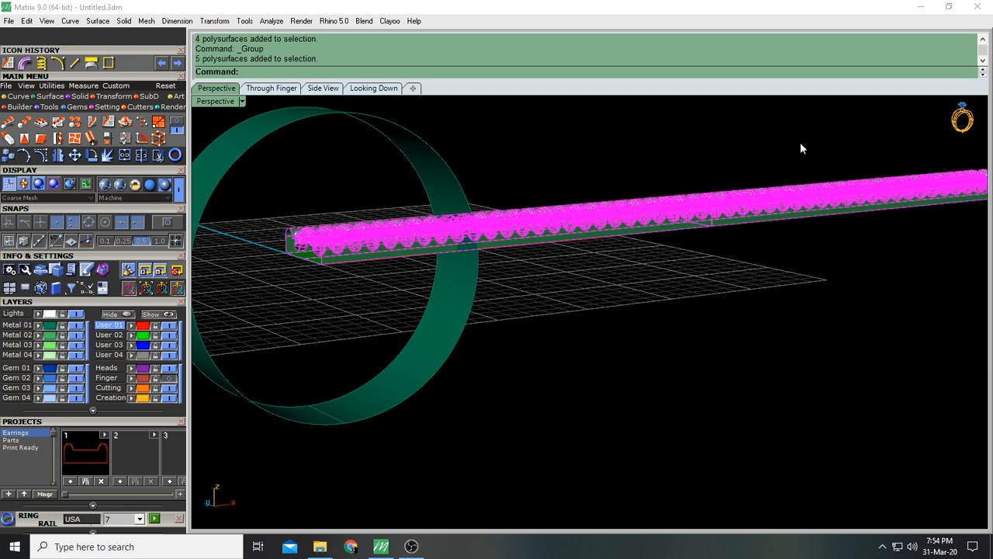
right_click_drag(616, 330, 463, 340)
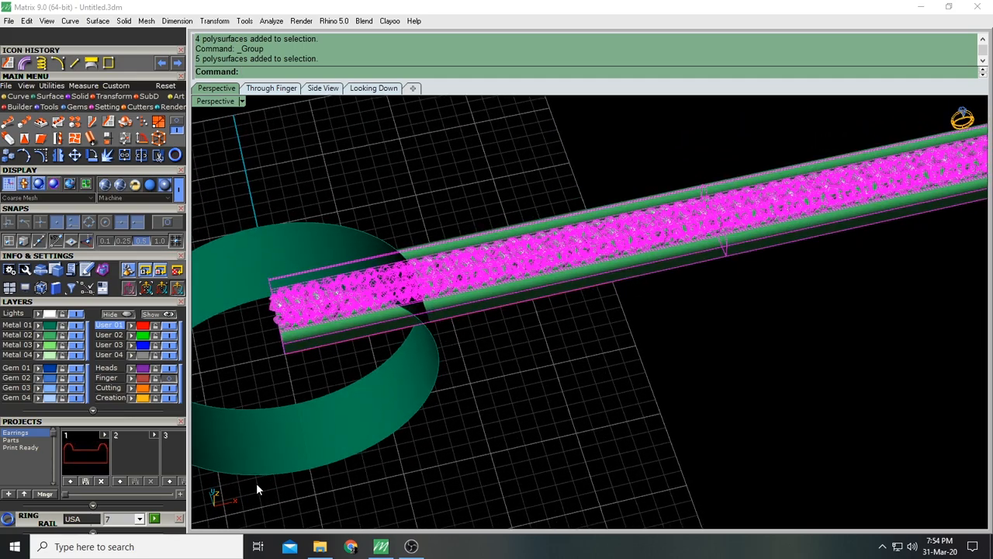
right_click_drag(296, 235, 308, 200)
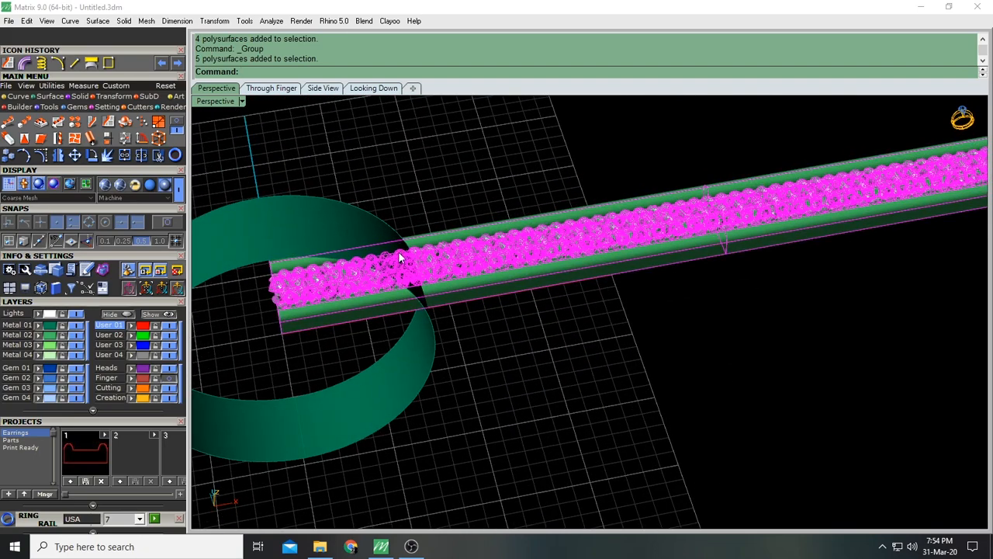
right_click_drag(559, 354, 263, 183)
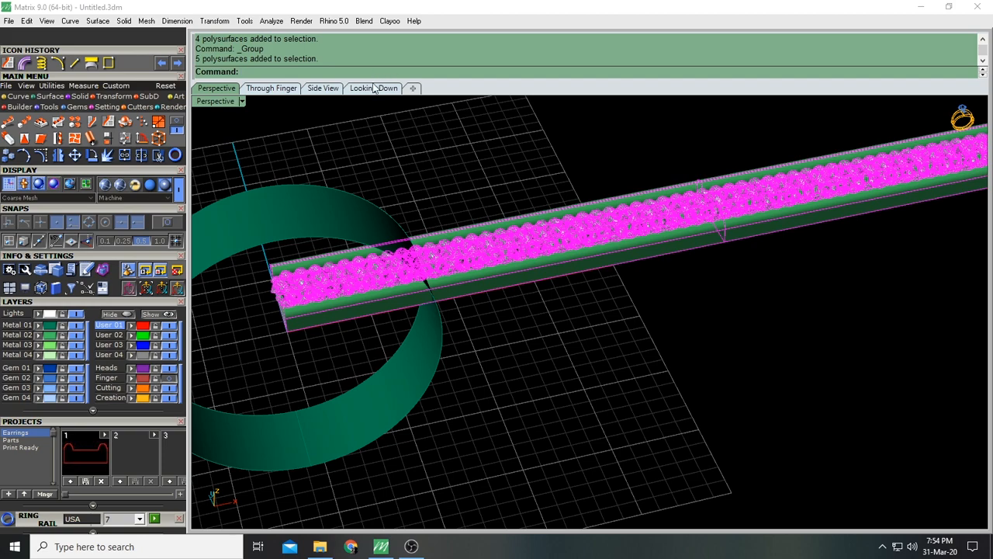
right_click_drag(709, 317, 686, 258)
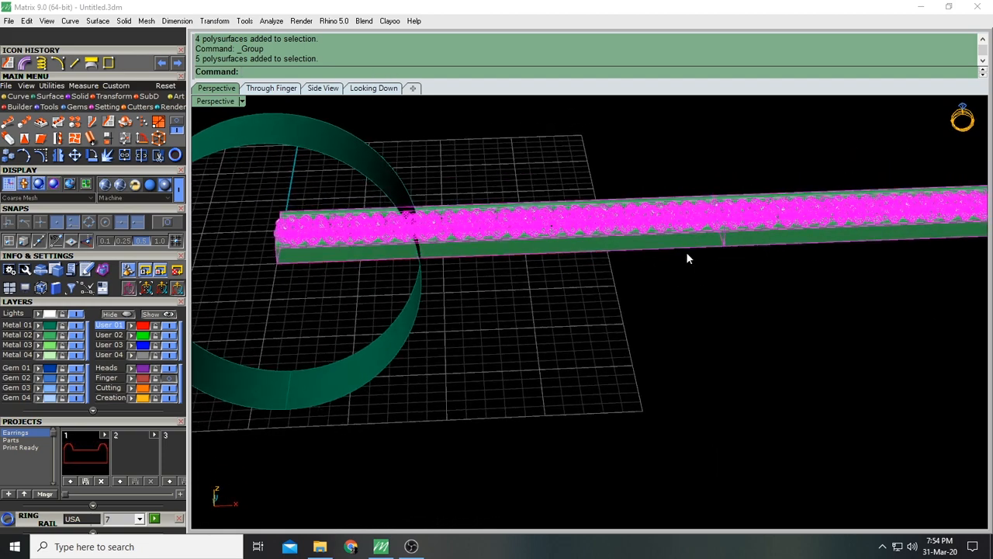
Inspect the grouped band and ring surface in the Through Finger, Side, Looking Down and Perspective views, ending in the four-viewport layout
left_click(271, 87)
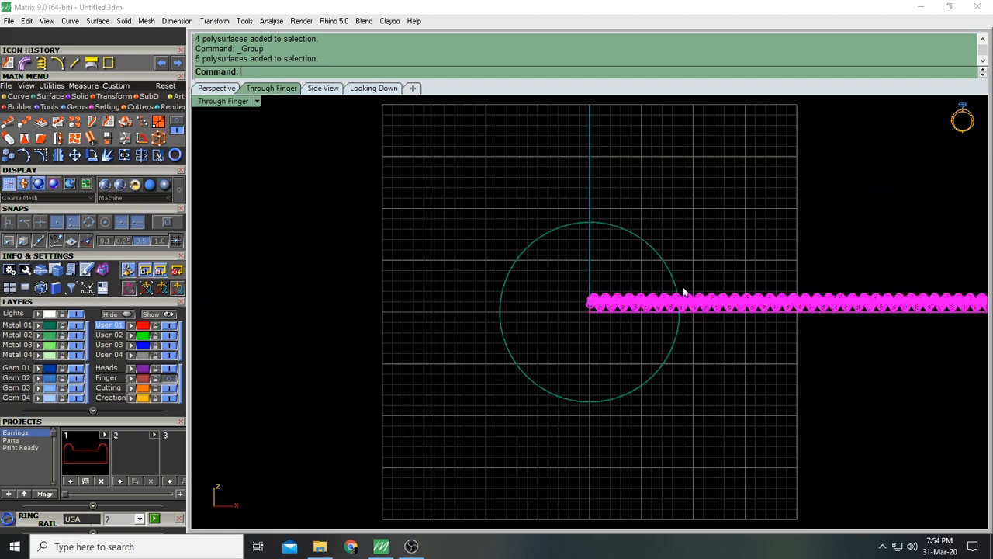
left_click(322, 87)
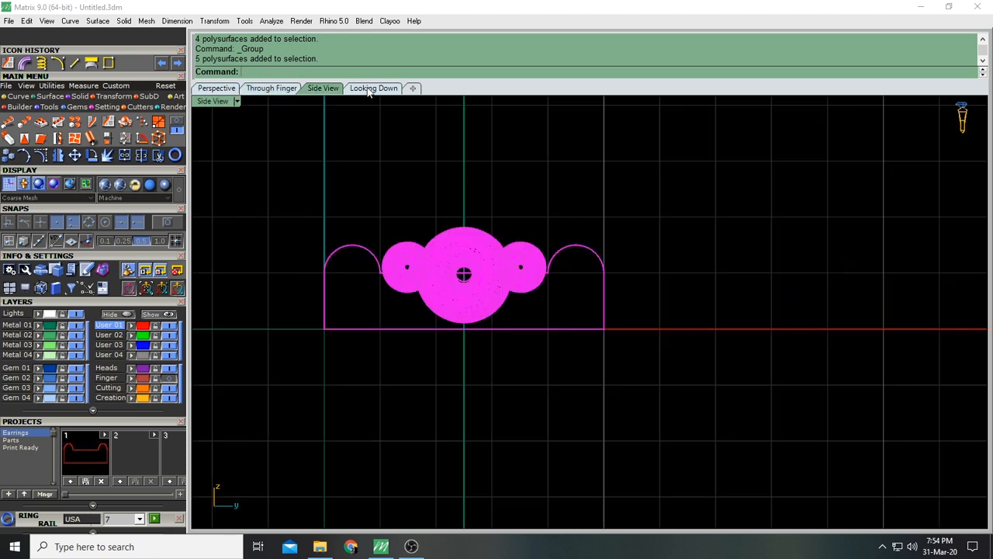
left_click(373, 87)
scroll(604, 251, "down", 4)
right_click_drag(830, 216, 515, 238)
scroll(400, 112, "up", 6)
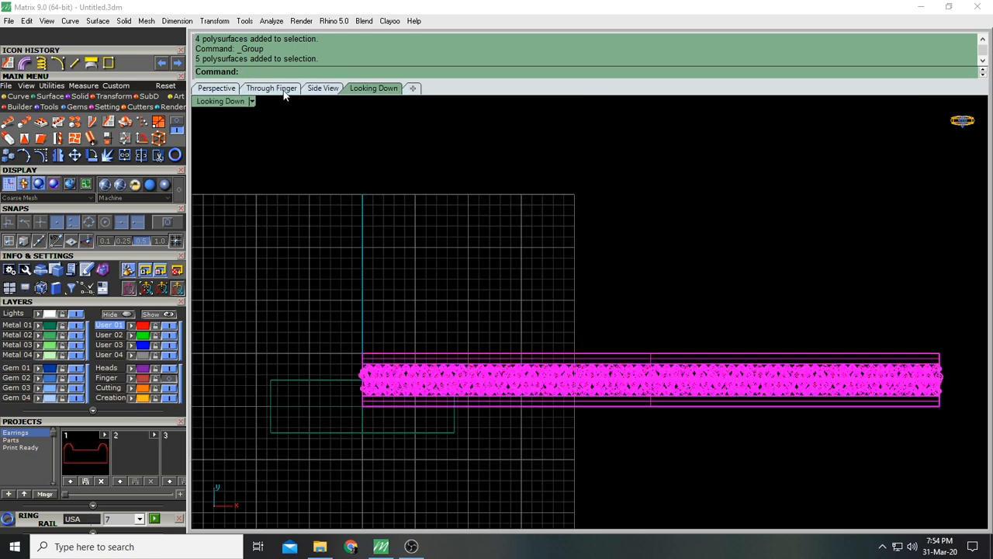
left_click(225, 90)
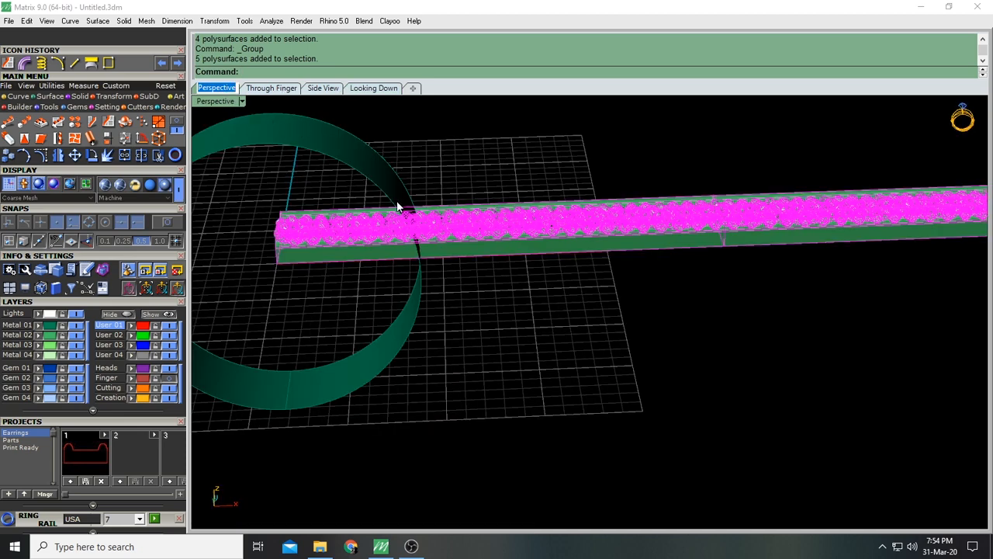
double_click(222, 103)
right_click_drag(556, 244, 580, 276)
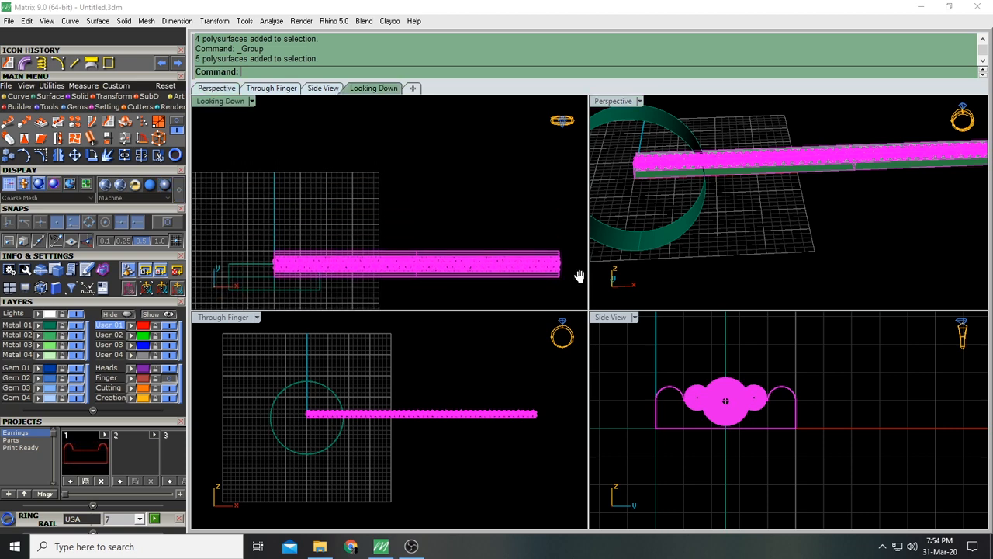
Rotate the grouped band 180 degrees in the Through Finger view about the midpoint of its flat base edge
double_click(207, 319)
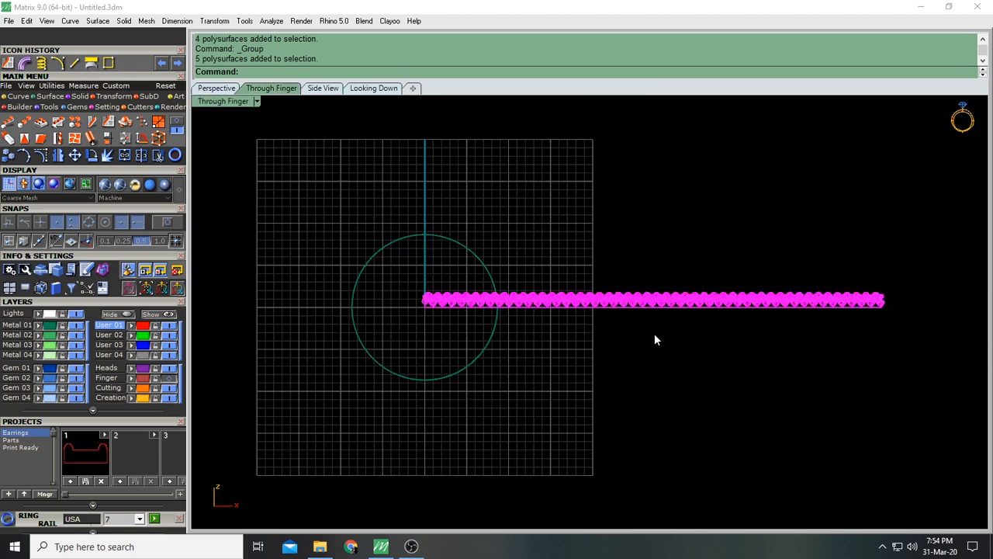
scroll(655, 334, "up", 3)
scroll(624, 297, "down", 2)
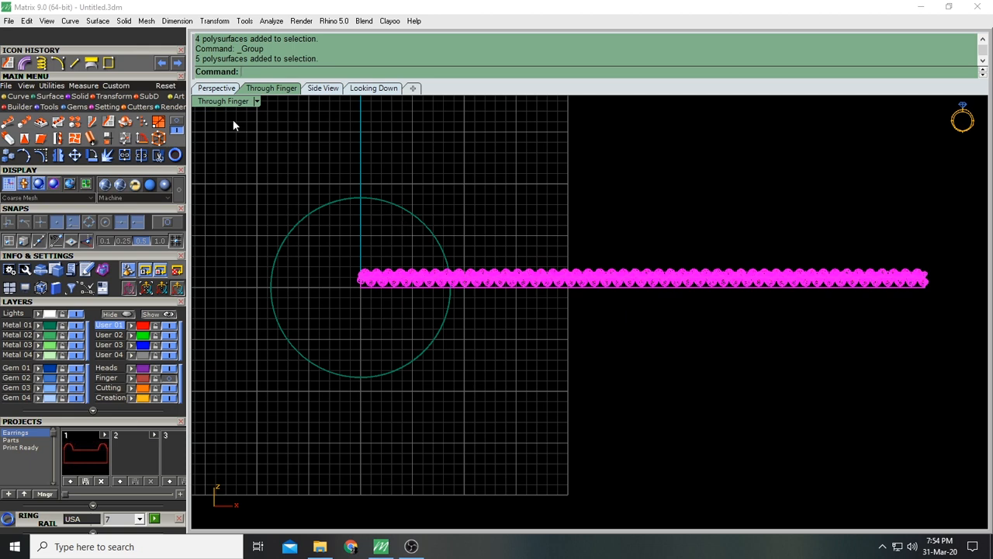
type("Rotate")
key("Return")
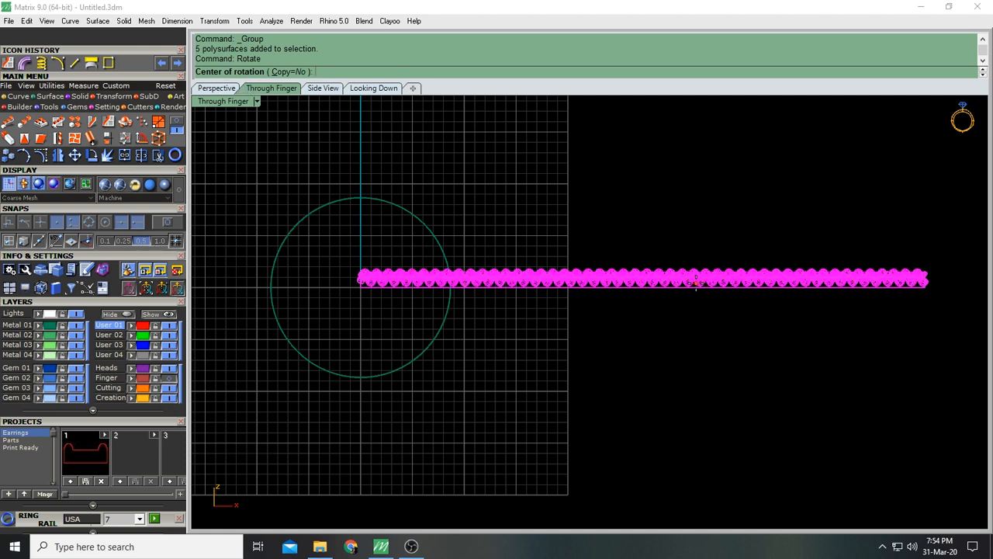
scroll(622, 294, "up", 3)
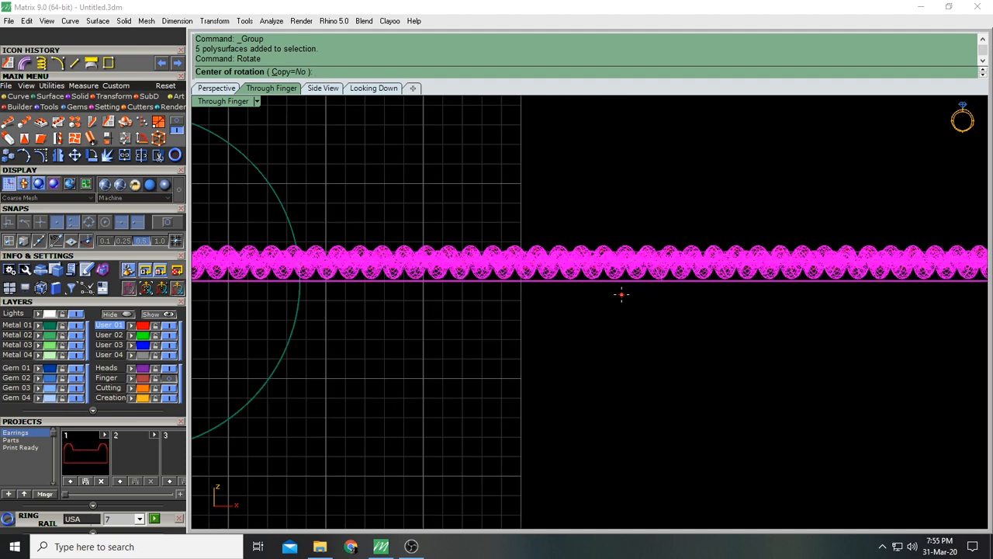
scroll(621, 294, "down", 3)
scroll(624, 295, "up", 4)
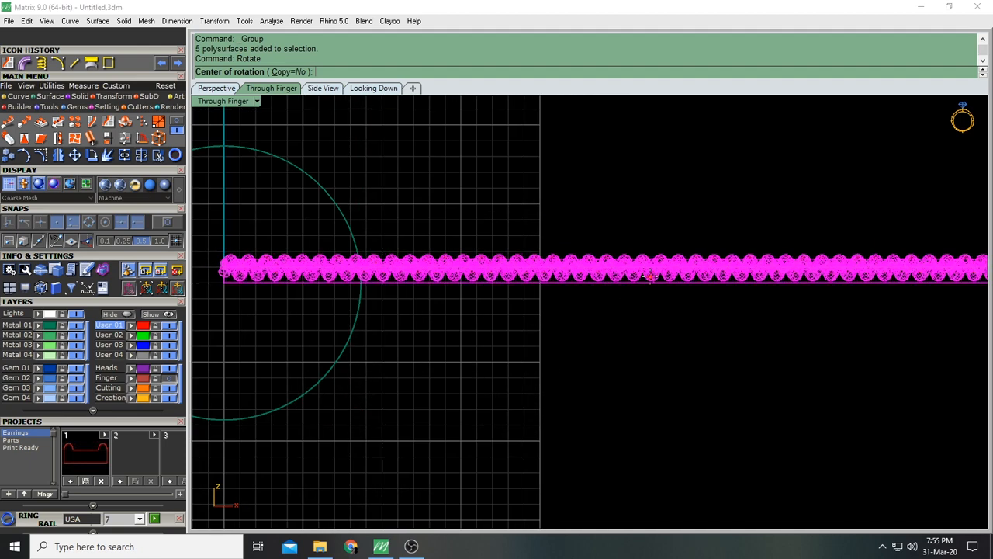
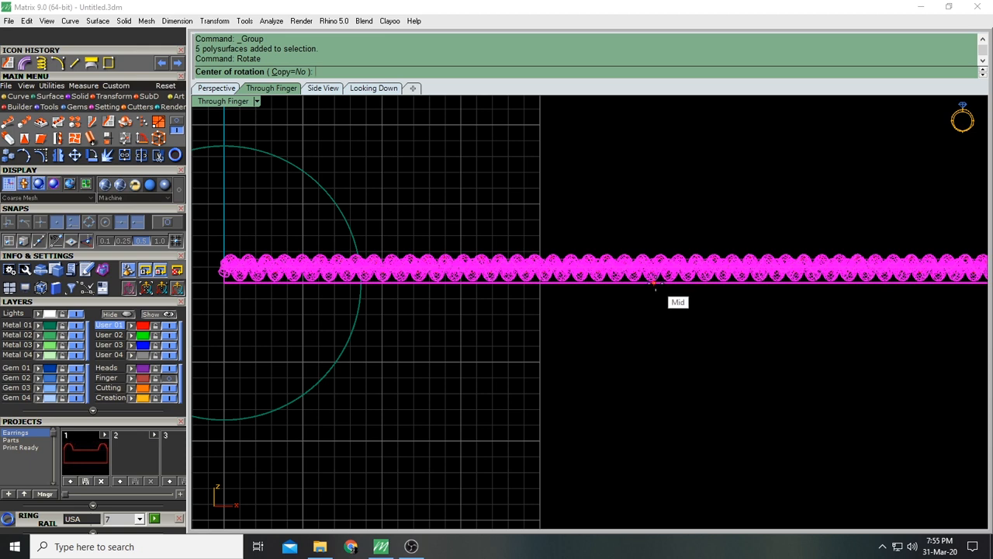
left_click(173, 224)
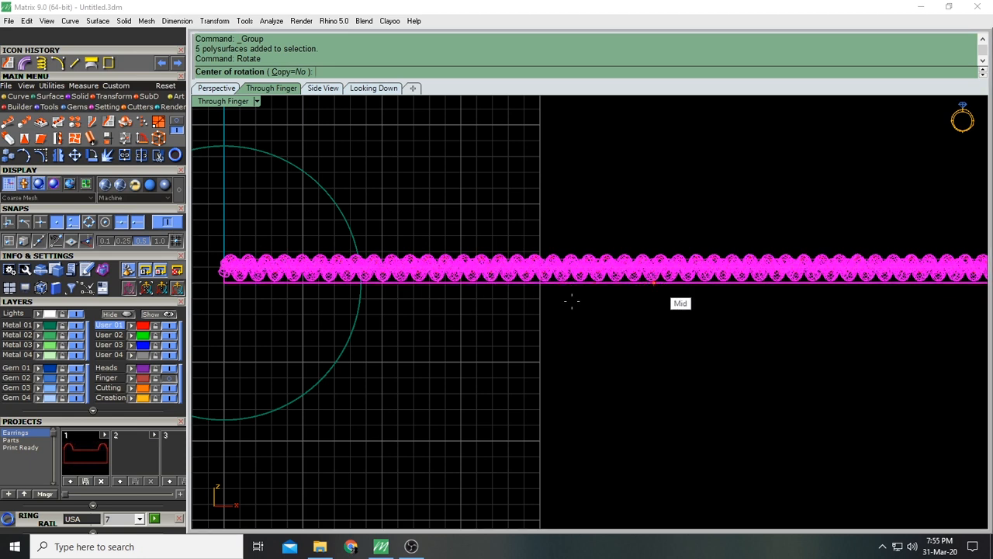
left_click(166, 224)
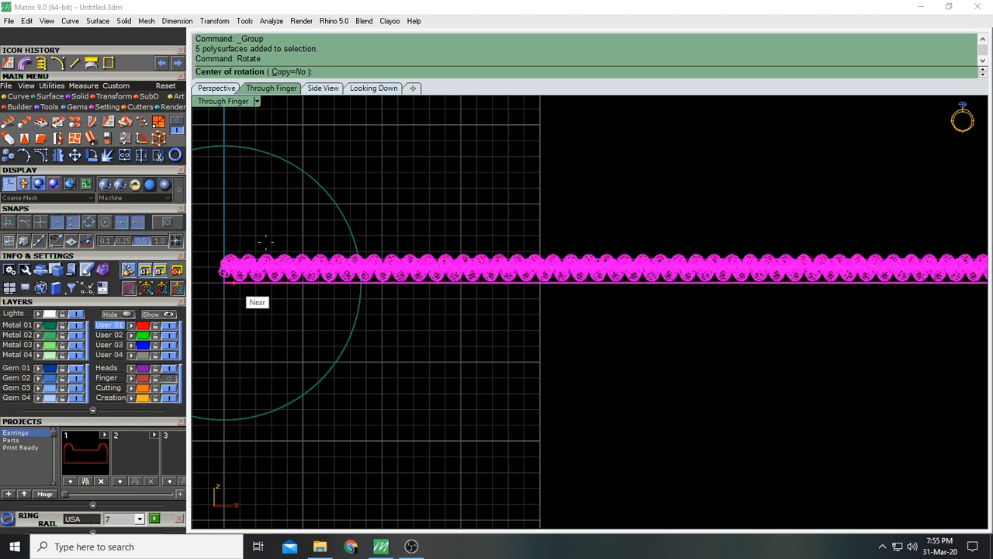
left_click(654, 283)
scroll(655, 283, "down", 3)
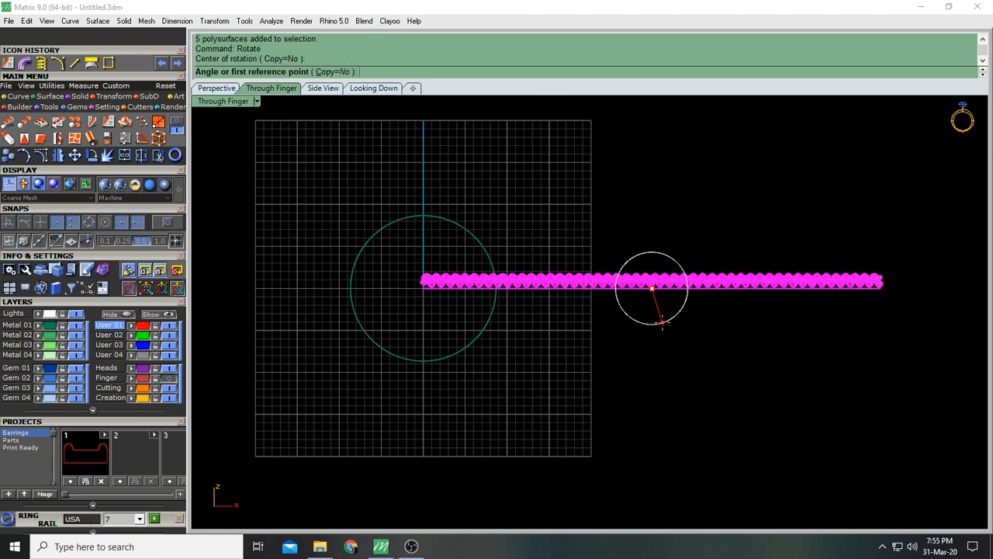
scroll(655, 284, "up", 2)
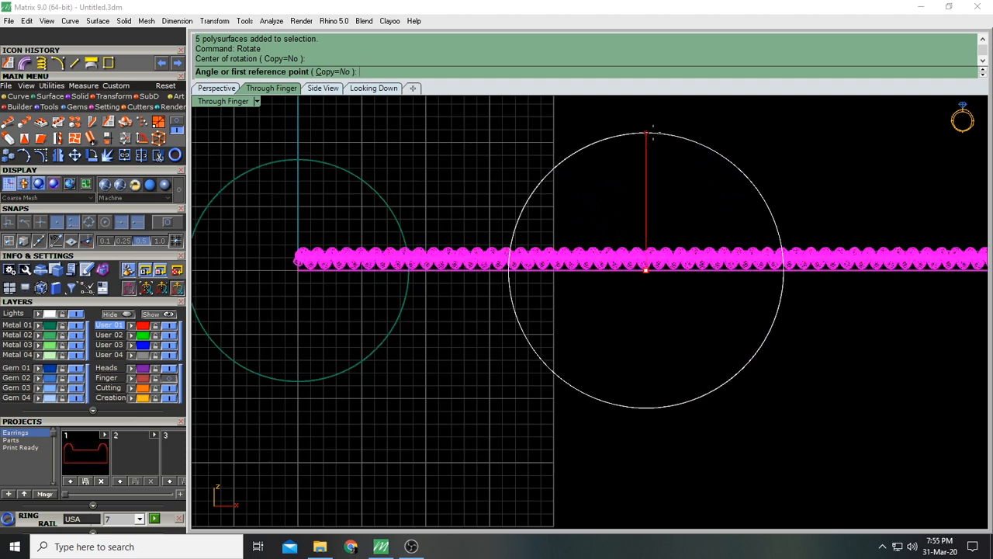
left_click(648, 132)
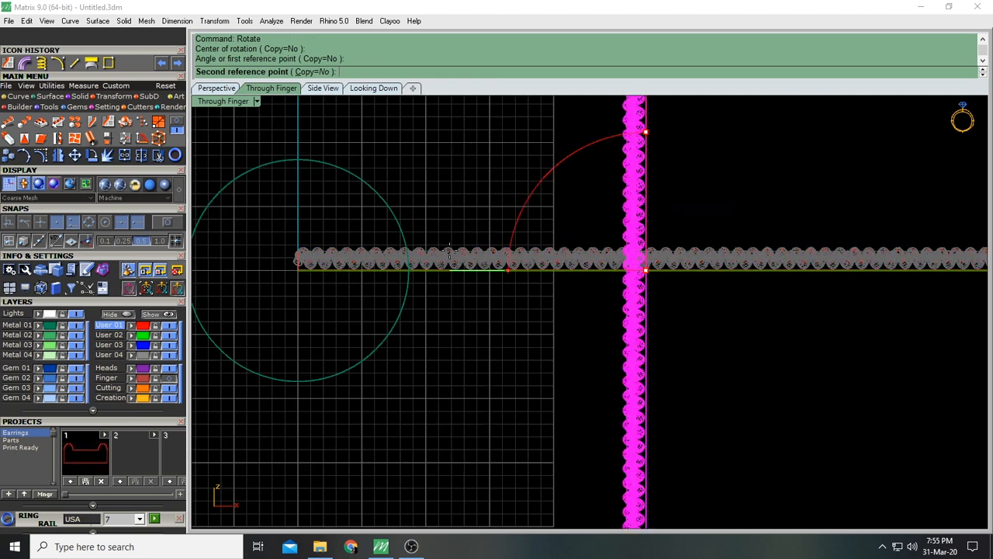
left_click(649, 400)
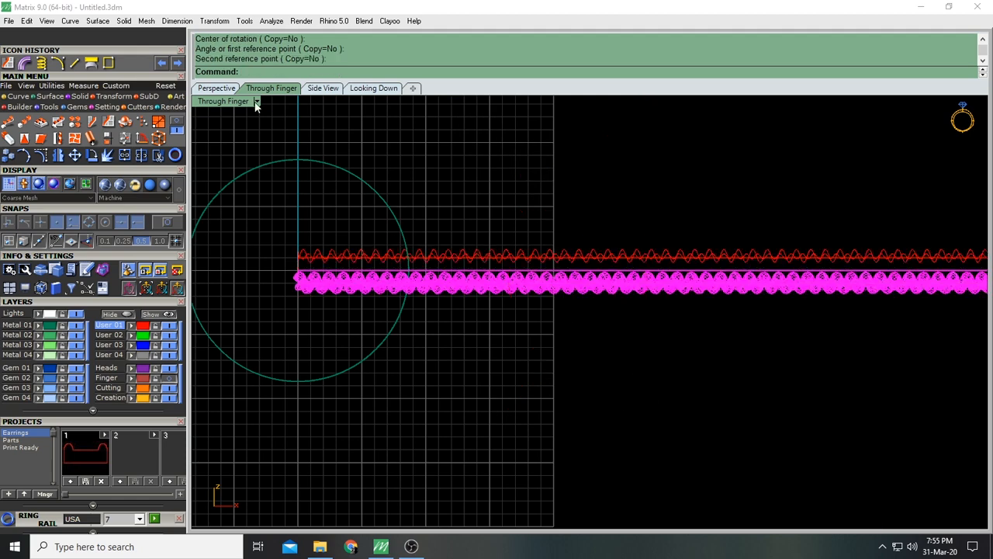
Check the flipped band against the flat base surface in Perspective and select the whole band group
left_click(221, 87)
left_click(510, 364)
right_click_drag(510, 365, 595, 288)
scroll(437, 182, "up", 5)
left_click(464, 171)
right_click_drag(463, 171, 466, 230)
left_click(354, 364)
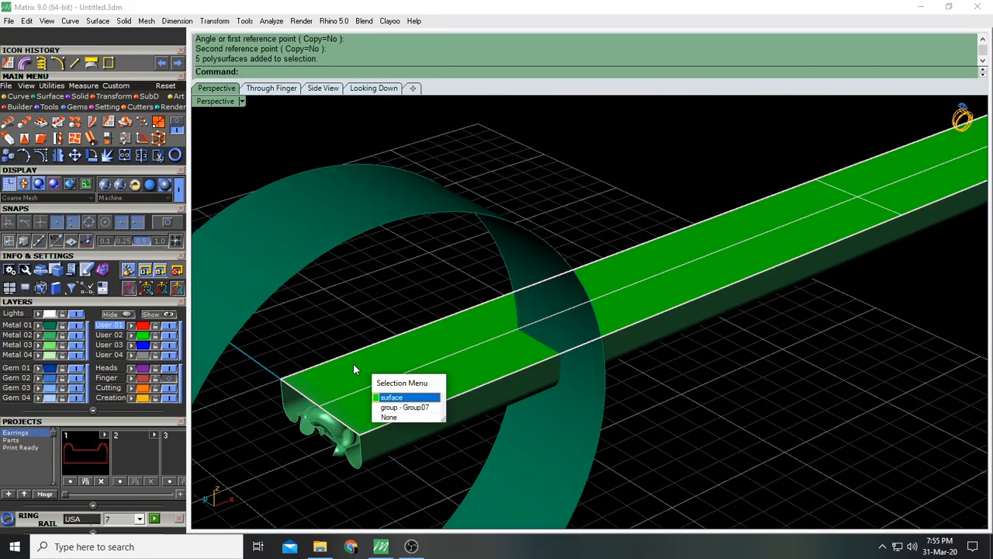
left_click(319, 313)
left_click(341, 452)
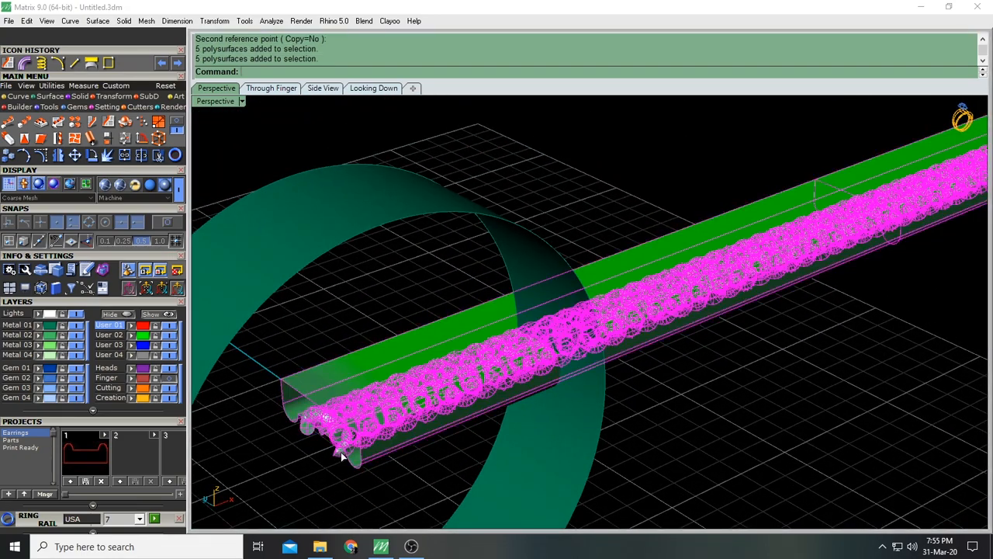
Set Perspective to Shaded and flow a non-rigid copy of the flipped group from the flat base surface's rear corner onto the ring surface's matching corner
left_click(5, 63)
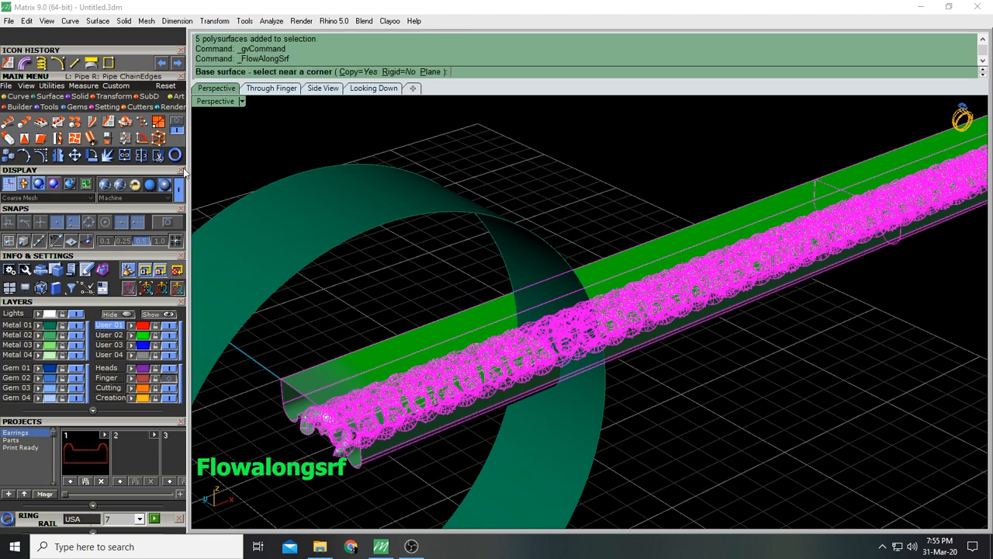
left_click(289, 384)
right_click_drag(409, 256, 409, 288)
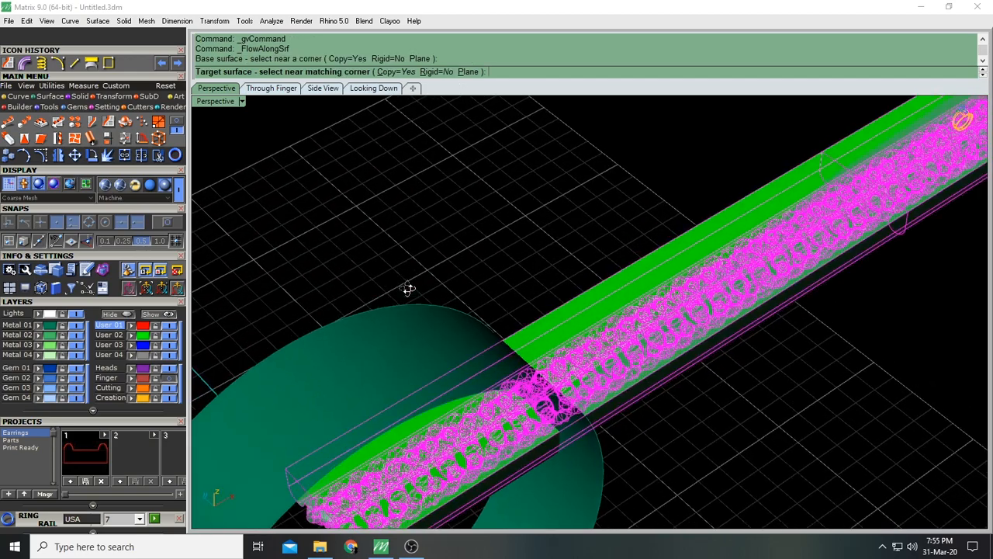
right_click_drag(398, 335, 297, 277)
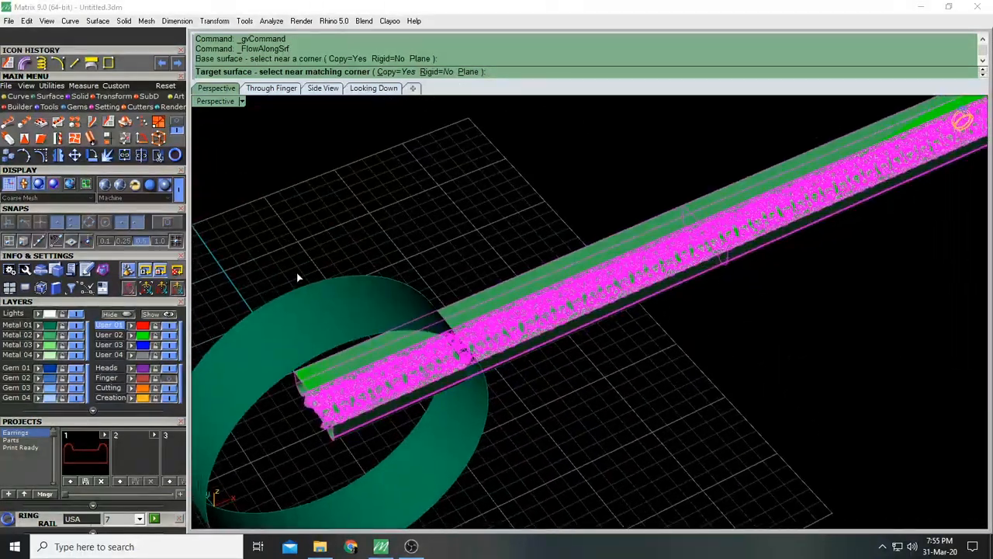
left_click(229, 100)
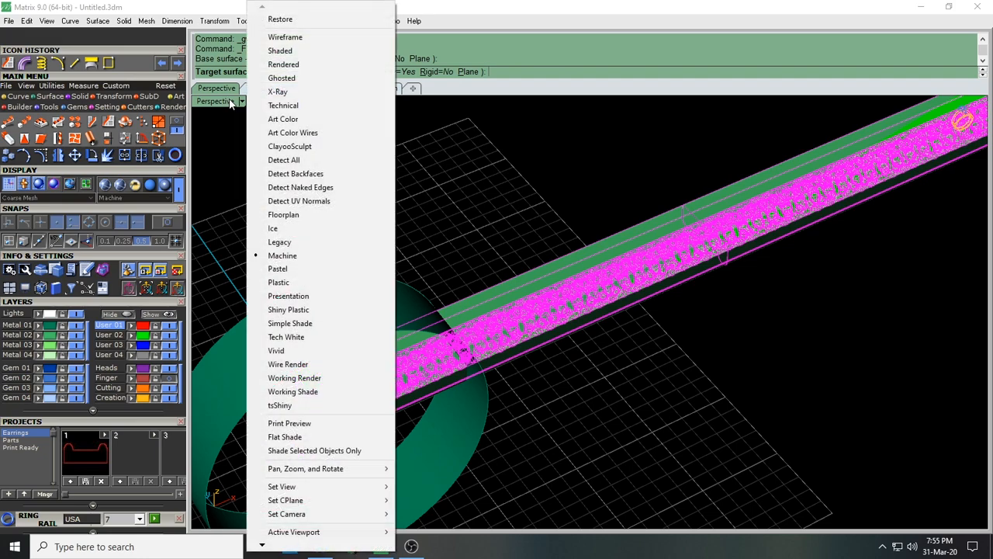
left_click(273, 51)
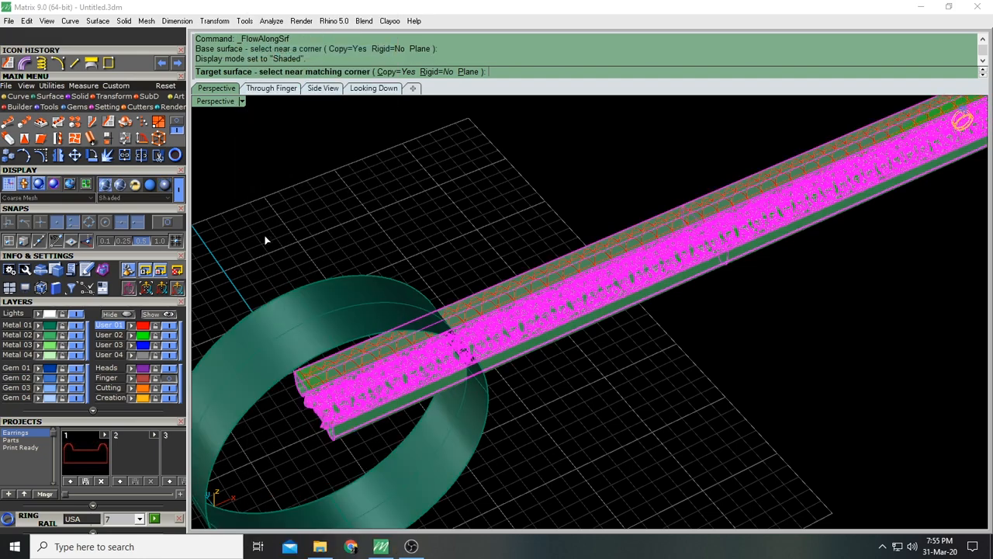
scroll(291, 311, "up", 2)
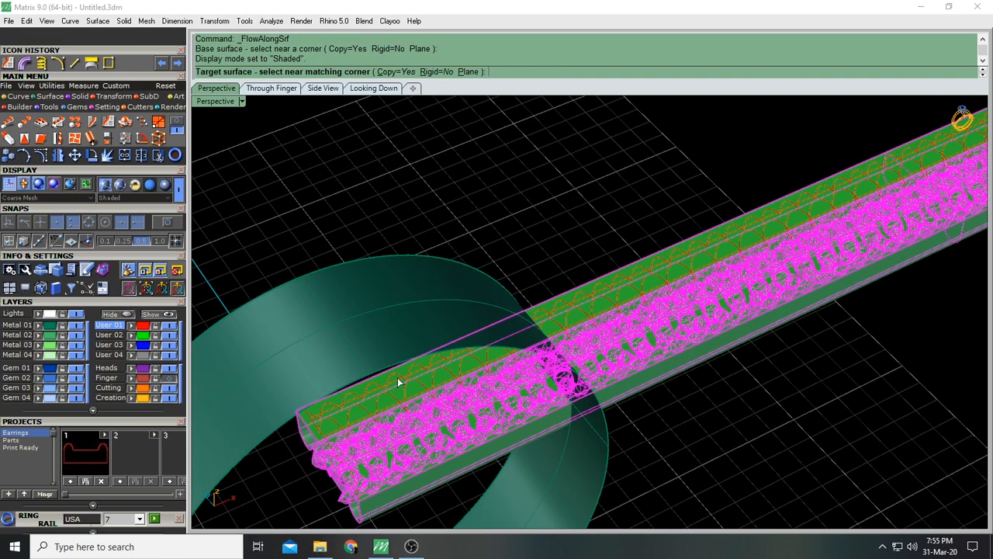
left_click(306, 286)
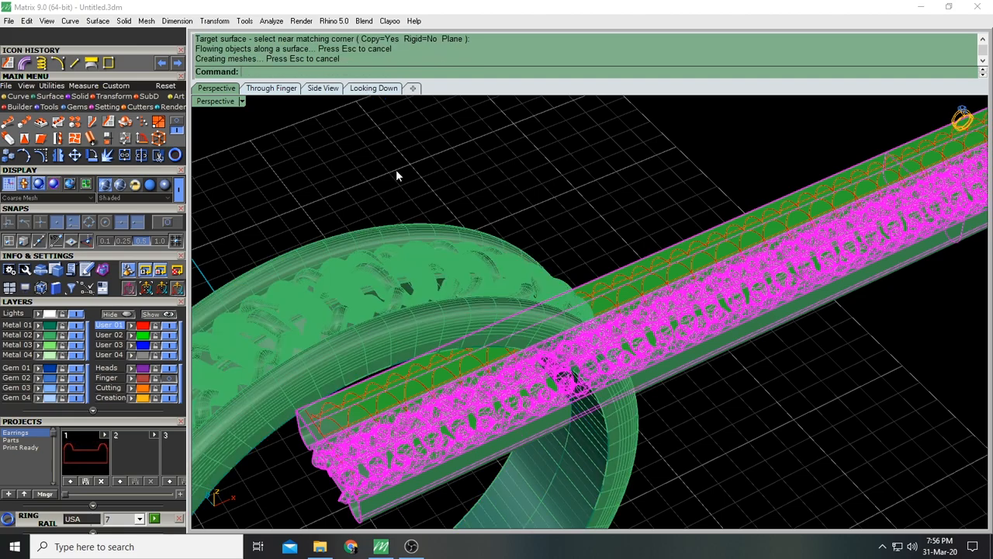
scroll(399, 177, "down", 2)
right_click_drag(401, 179, 399, 149)
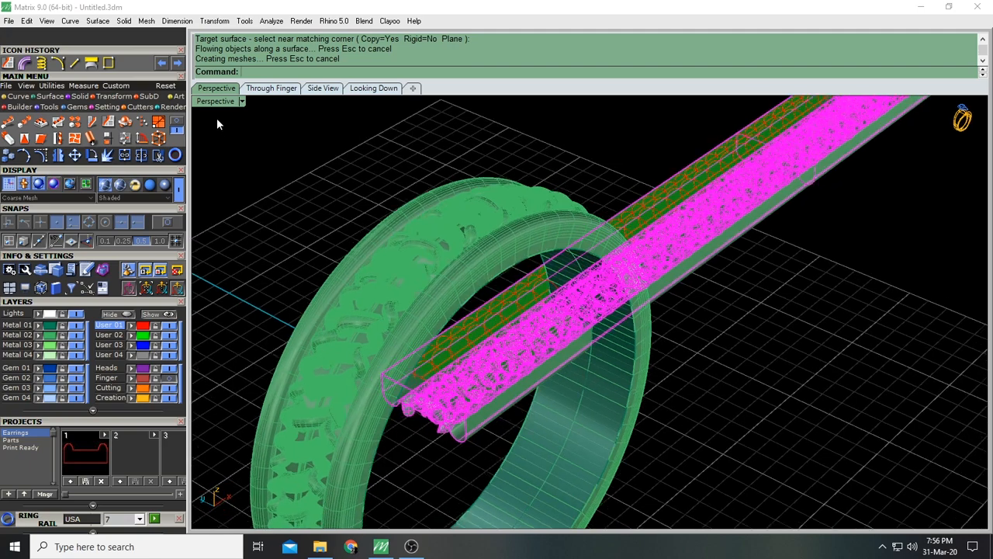
Set Perspective to Machine display, then hide the flat band group together with its flat base surface
left_click(211, 104)
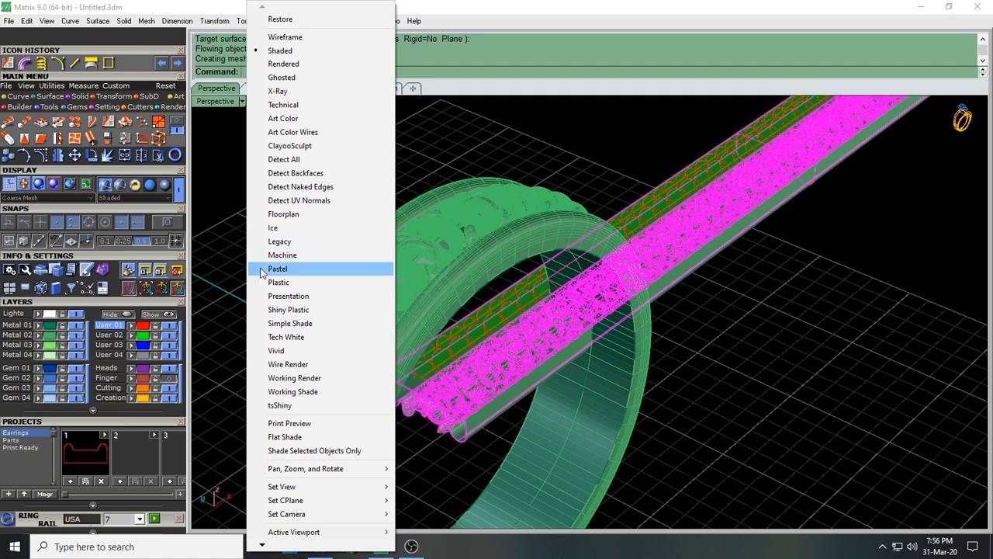
left_click(296, 255)
right_click_drag(358, 190, 554, 193)
scroll(673, 219, "down", 4)
left_click_drag(854, 155, 660, 334)
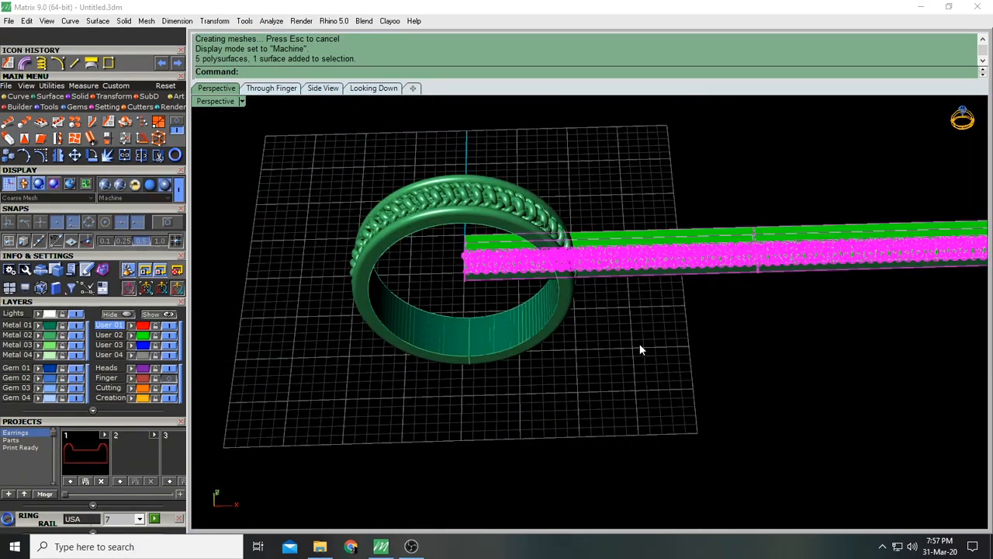
left_click(116, 313)
Delete the ring surface that served as the flow target and check the remaining band group
right_click_drag(393, 322, 507, 304)
scroll(592, 217, "up", 7)
left_click(556, 348)
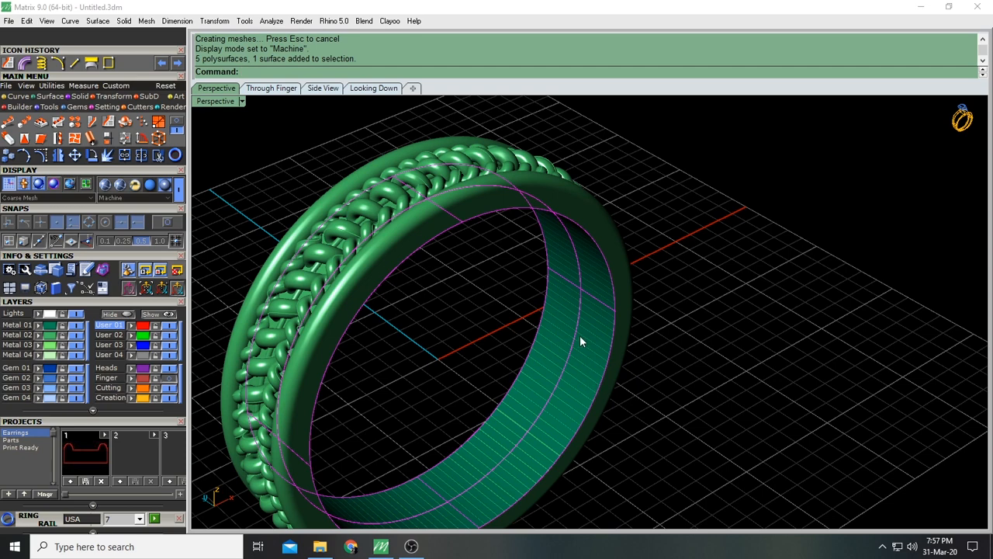
key("Delete")
scroll(504, 311, "down", 5)
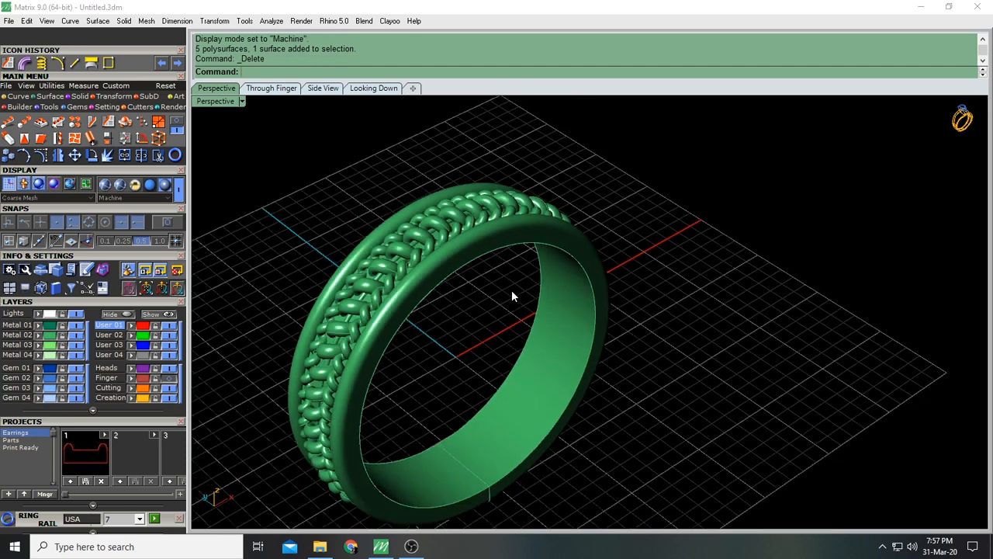
left_click_drag(379, 443, 407, 404)
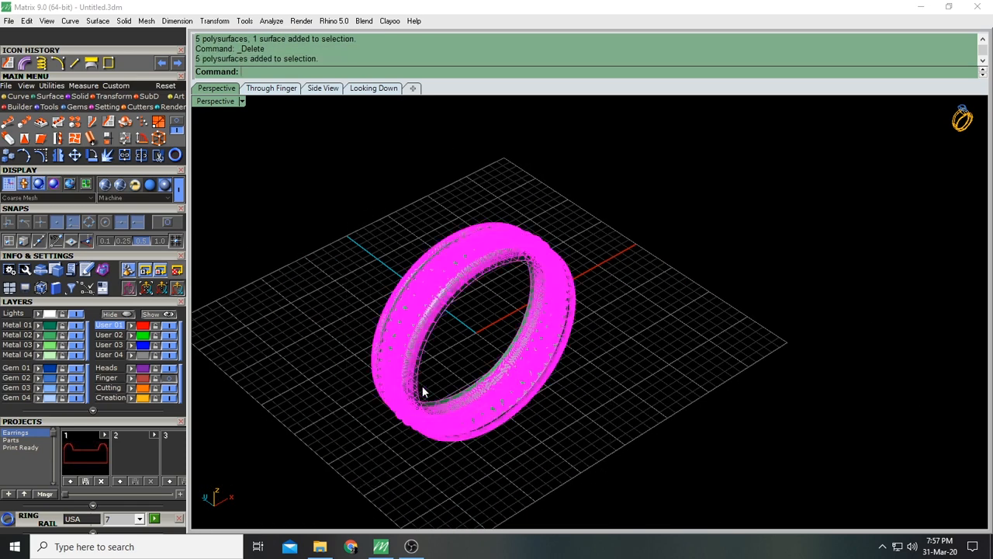
scroll(466, 327, "up", 3)
key("Escape")
mouse_move(466, 327)
right_mouse_down()
mouse_move(517, 310)
mouse_move(547, 283)
mouse_move(561, 251)
mouse_move(474, 230)
mouse_move(295, 334)
right_mouse_up()
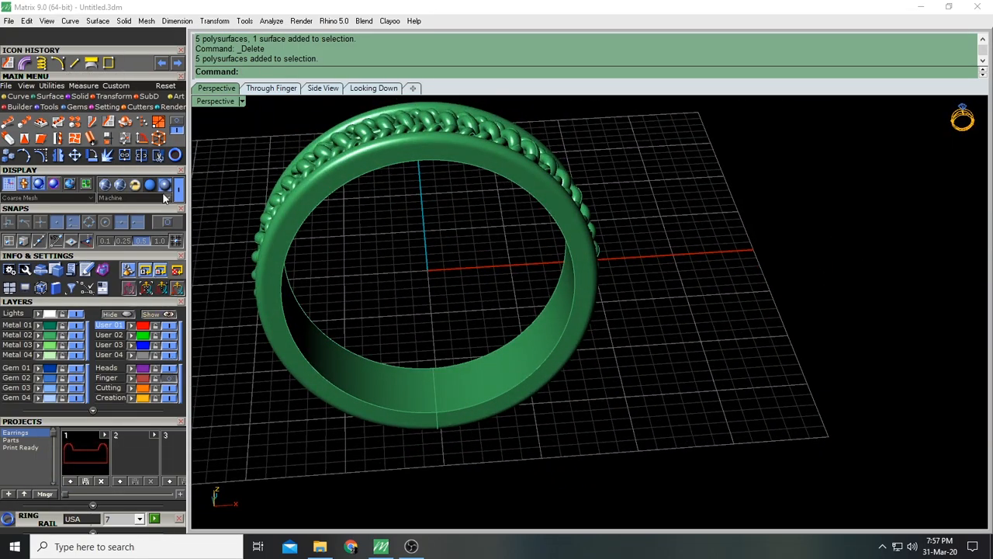
Show the hidden flat band and compare its raised edges and coils with the ring from several angles
left_click(166, 314)
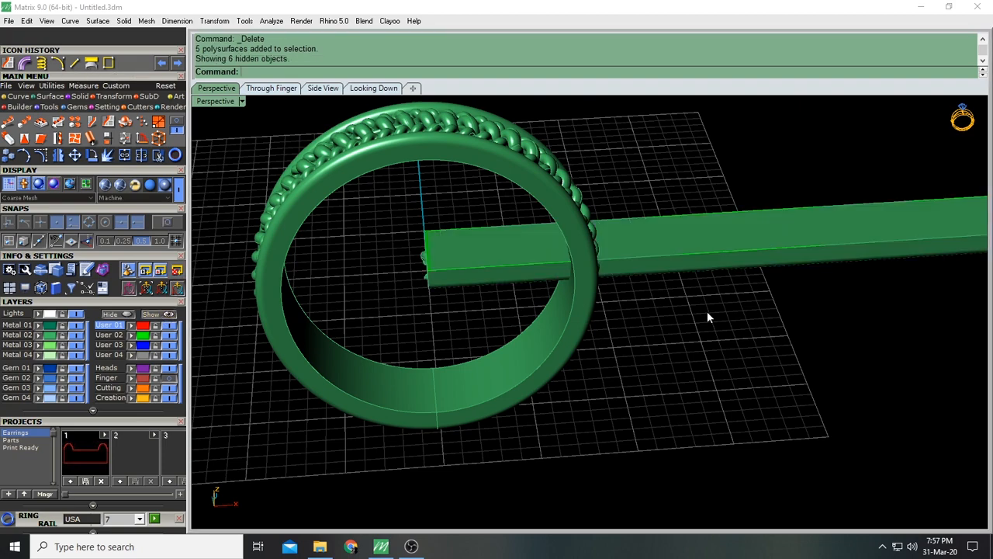
scroll(707, 311, "down", 6)
right_click_drag(696, 277, 661, 273)
scroll(796, 279, "up", 4)
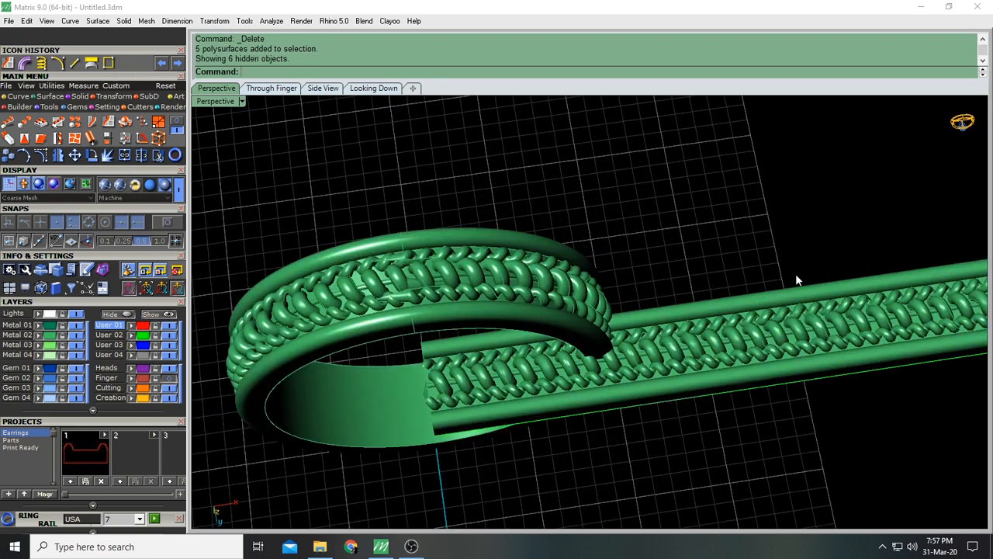
right_click_drag(772, 354, 485, 324)
mouse_move(503, 419)
right_mouse_down()
mouse_move(517, 461)
mouse_move(463, 461)
mouse_move(615, 206)
mouse_move(556, 201)
right_mouse_up()
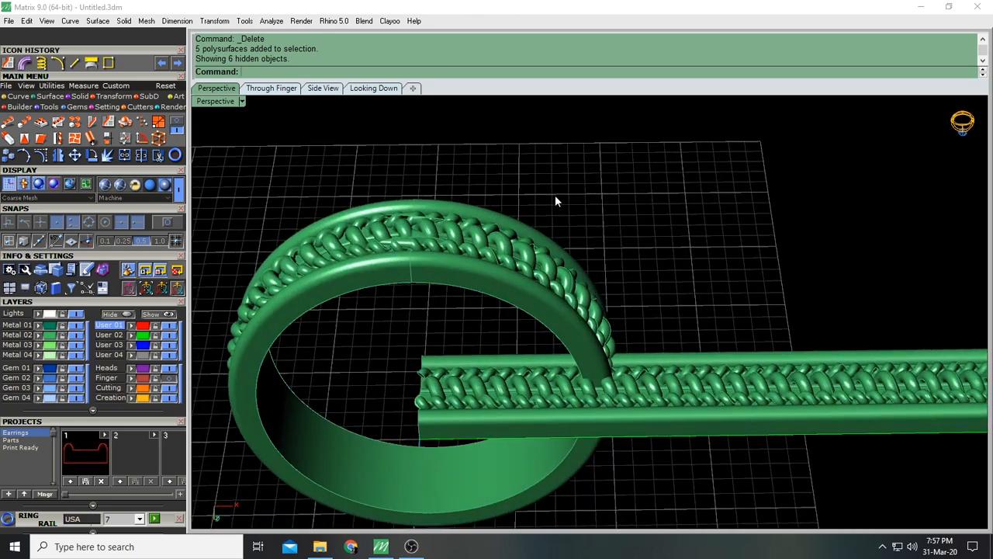
right_click_drag(382, 368, 491, 332)
scroll(491, 336, "down", 4)
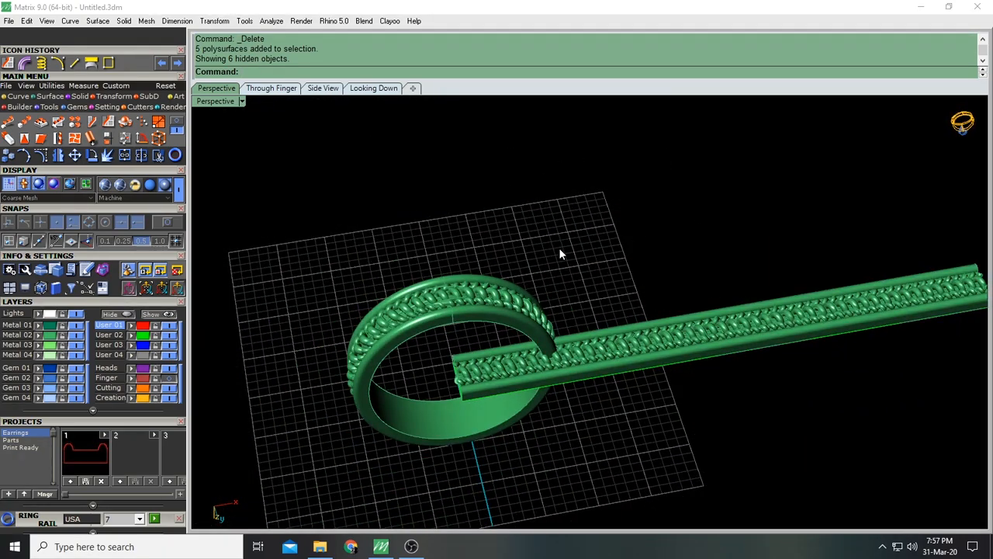
scroll(425, 365, "up", 3)
right_click_drag(463, 355, 420, 272)
right_click_drag(470, 358, 622, 345)
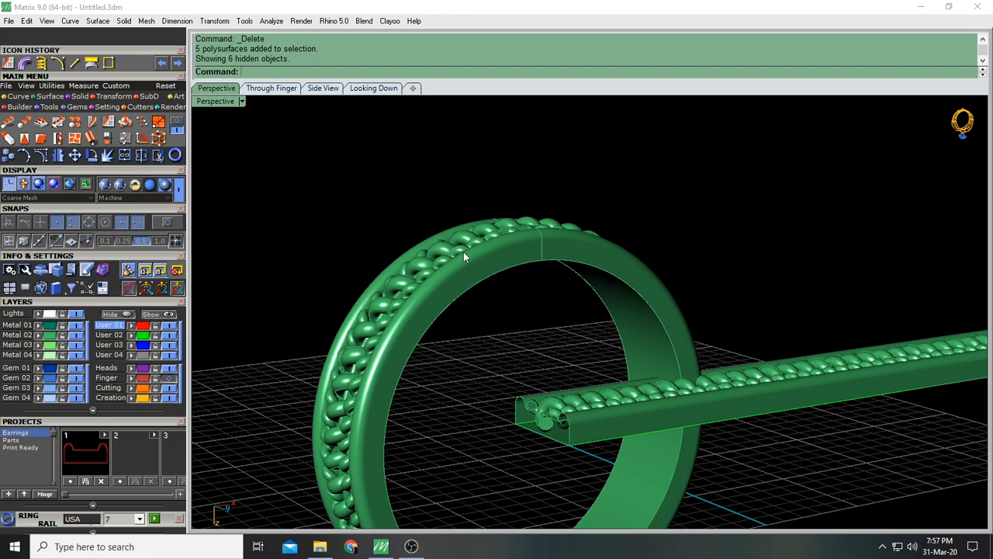
right_click_drag(468, 257, 561, 247)
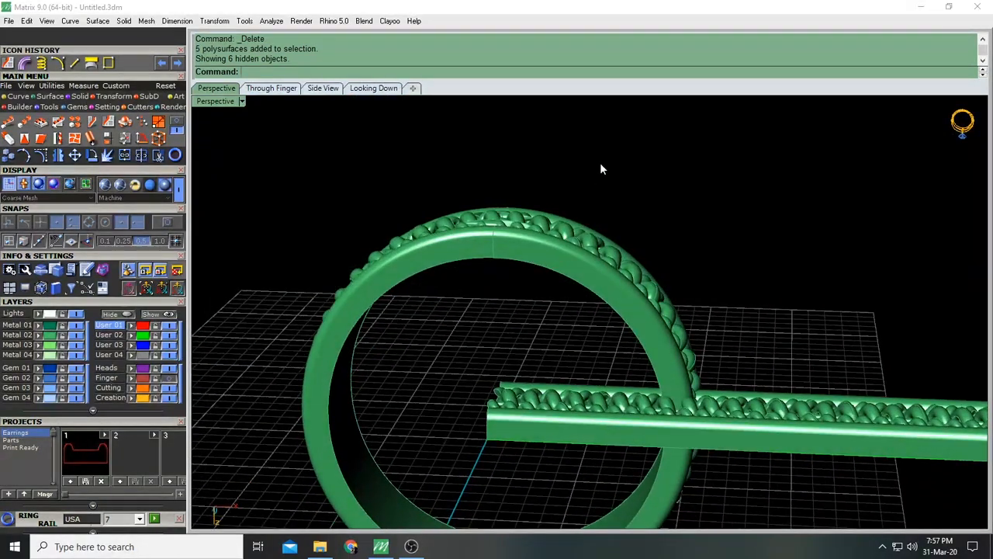
Draw a wavy open interpolated curve through six points above the flat band in the Through Finger view
left_click(17, 96)
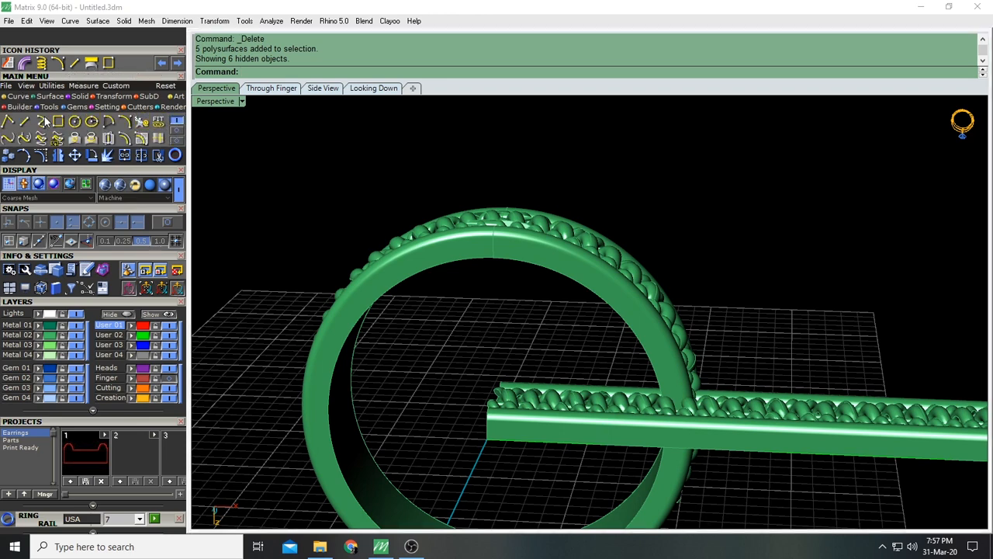
left_click(41, 121)
left_click(271, 88)
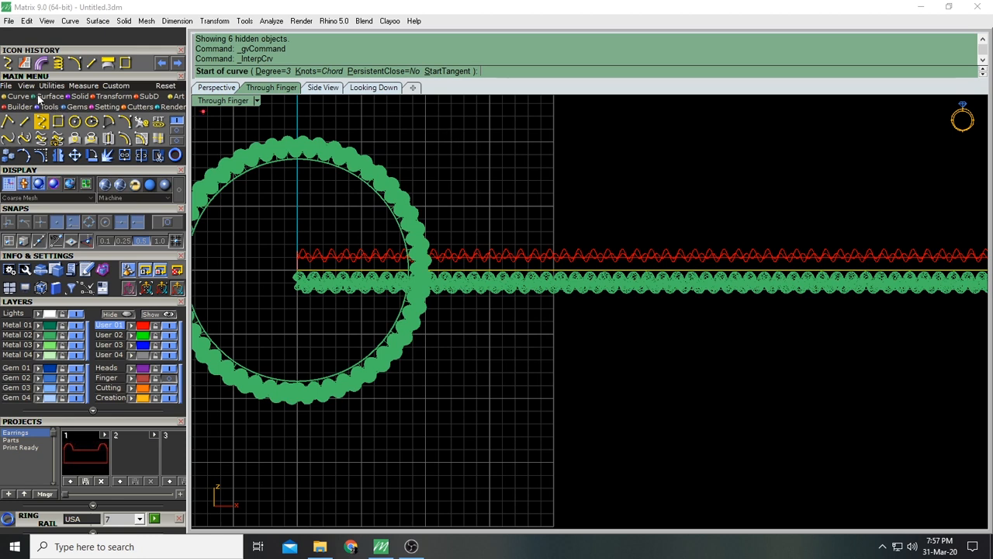
left_click(528, 149)
left_click(600, 166)
left_click(696, 191)
left_click(735, 145)
left_click(828, 151)
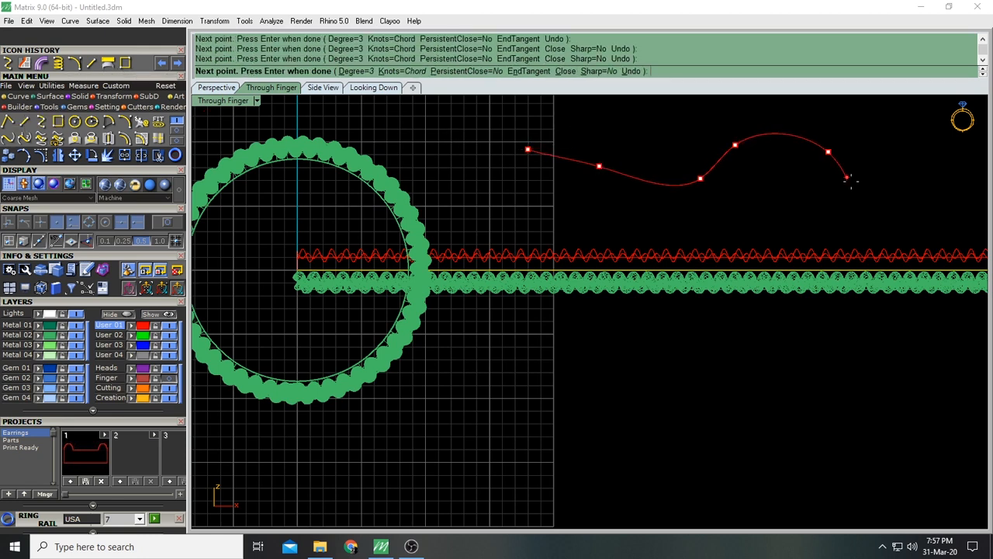
left_click(858, 185)
key("Return")
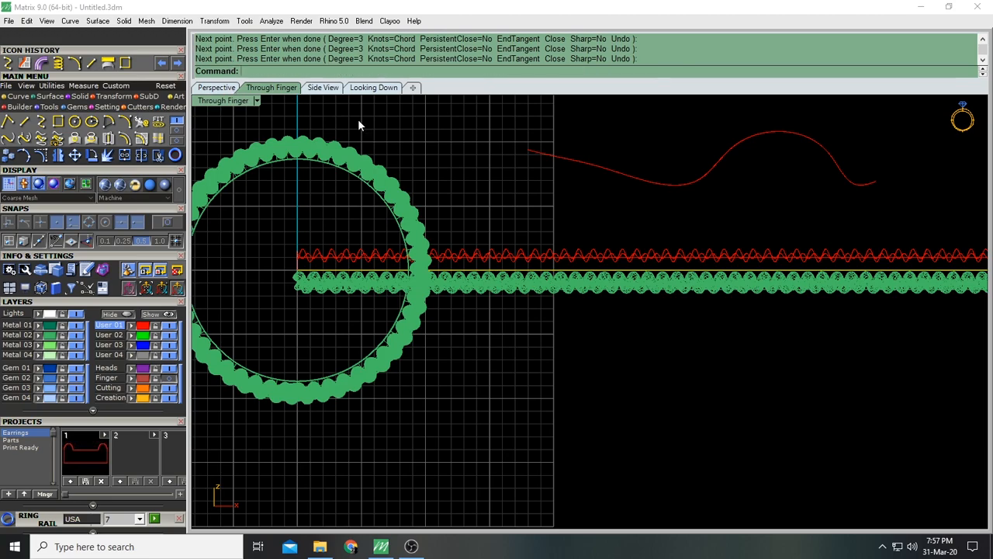
Set Perspective to Shaded and view the wavy curve beside the flat band
left_click(220, 87)
right_click_drag(661, 204, 658, 177)
scroll(727, 201, "down", 10)
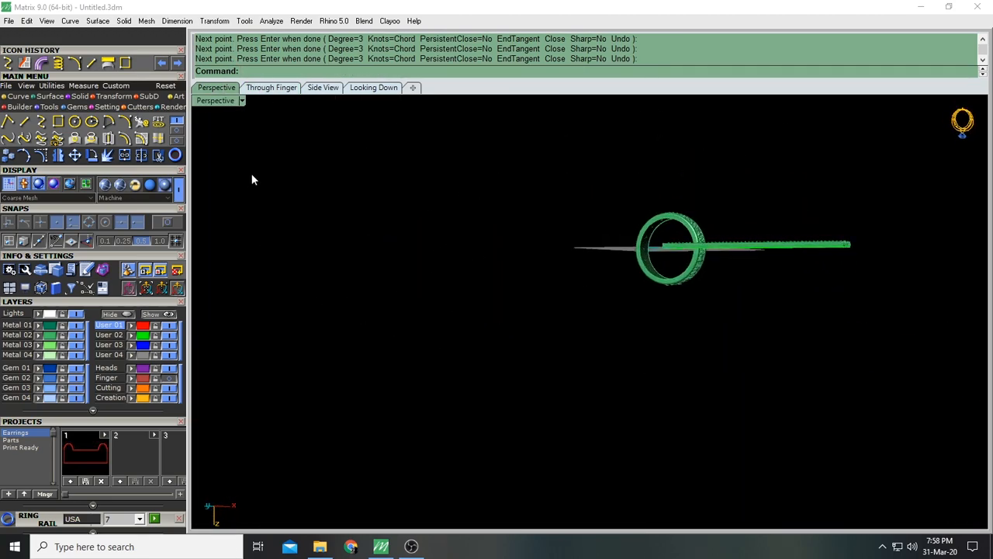
left_click(224, 101)
left_click(291, 49)
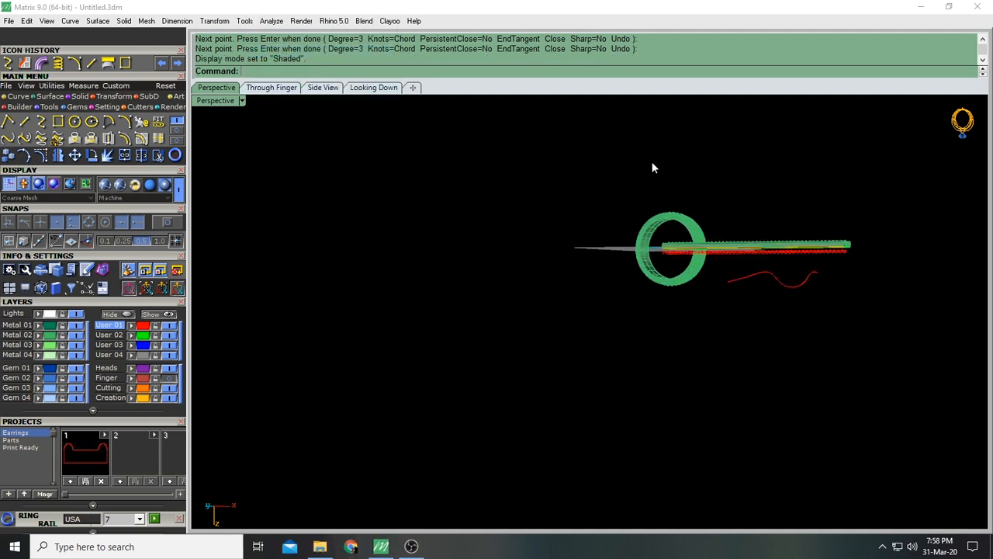
right_click_drag(725, 249, 761, 362)
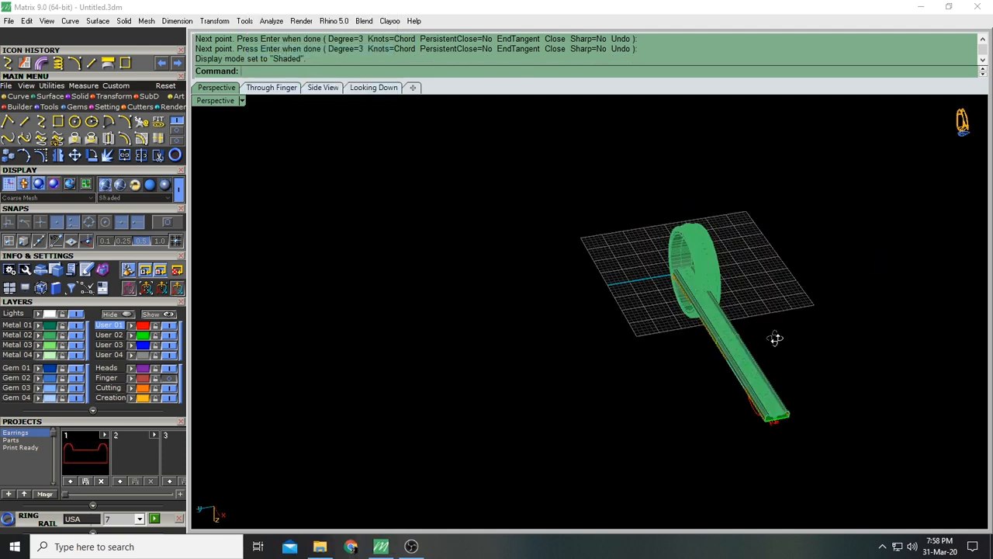
Turn off the Metal 02 layer and extrude the wavy curve 2.5 to both sides as an open surface with ExtrudeCrv
left_click(75, 334)
right_click_drag(721, 326, 612, 289)
left_click(753, 307)
right_click_drag(752, 308, 730, 313)
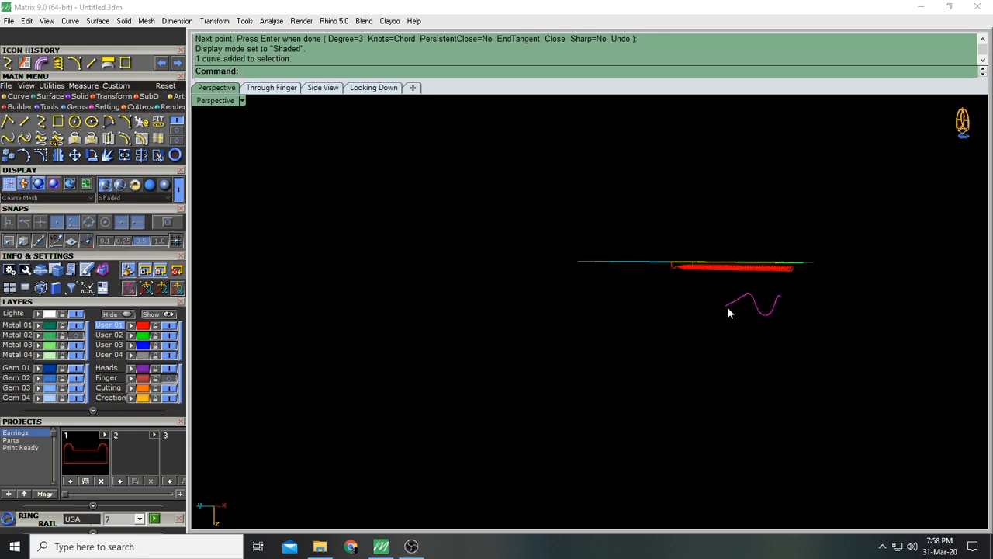
type("Extrudecrv")
key("Return")
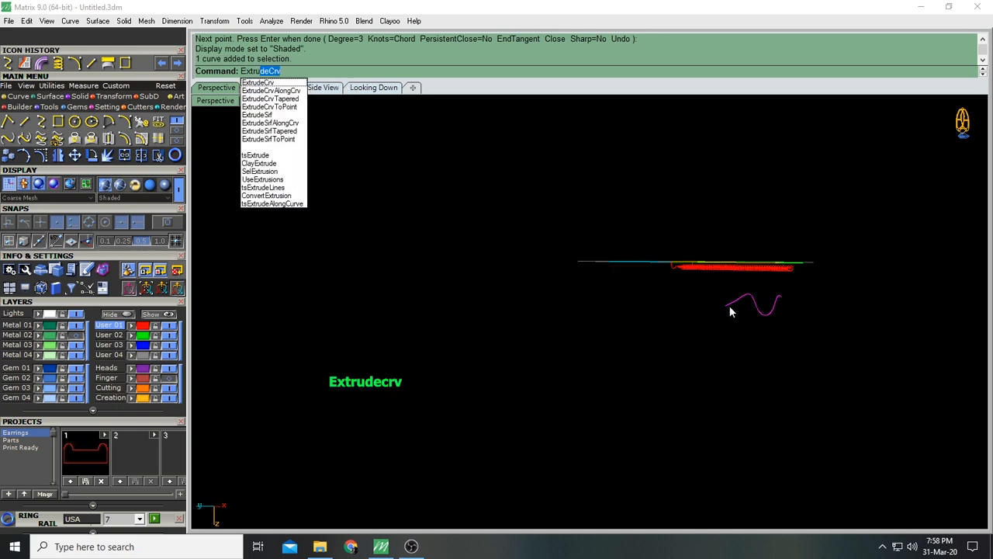
key("Return")
right_click_drag(697, 312, 776, 347)
left_click(656, 351)
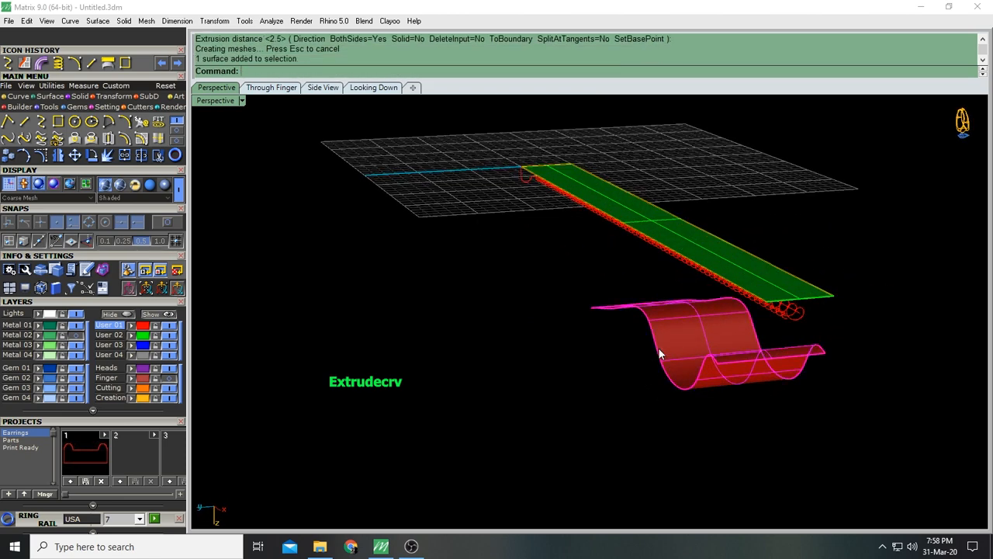
right_click_drag(659, 348, 685, 315)
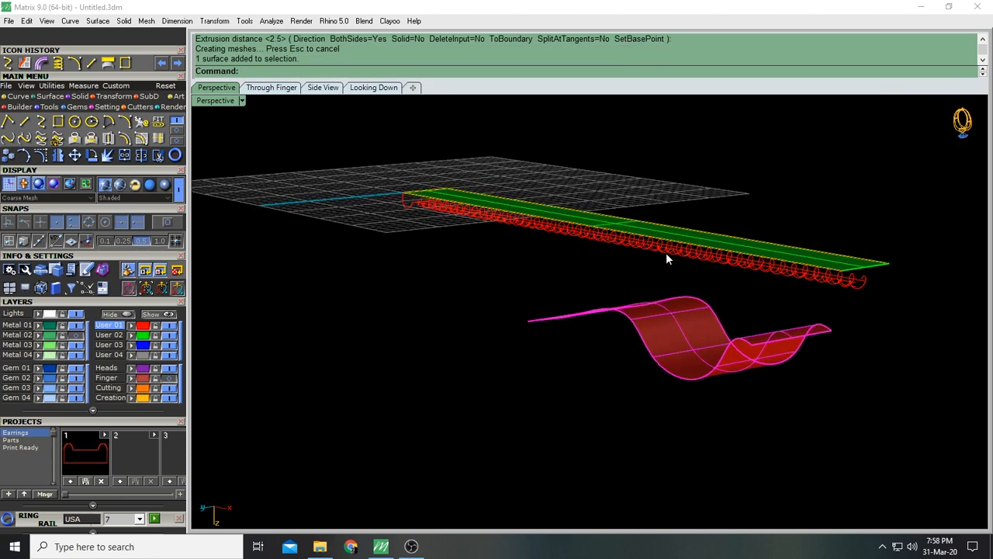
right_click_drag(626, 333, 650, 259)
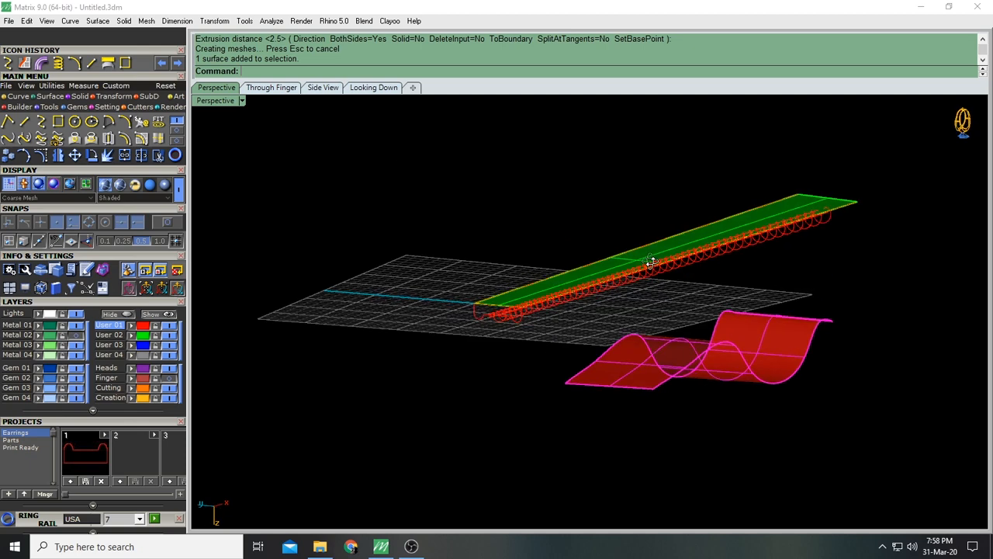
Turn the Metal 02 layer back on and delete the wavy extruded surface
left_click(75, 335)
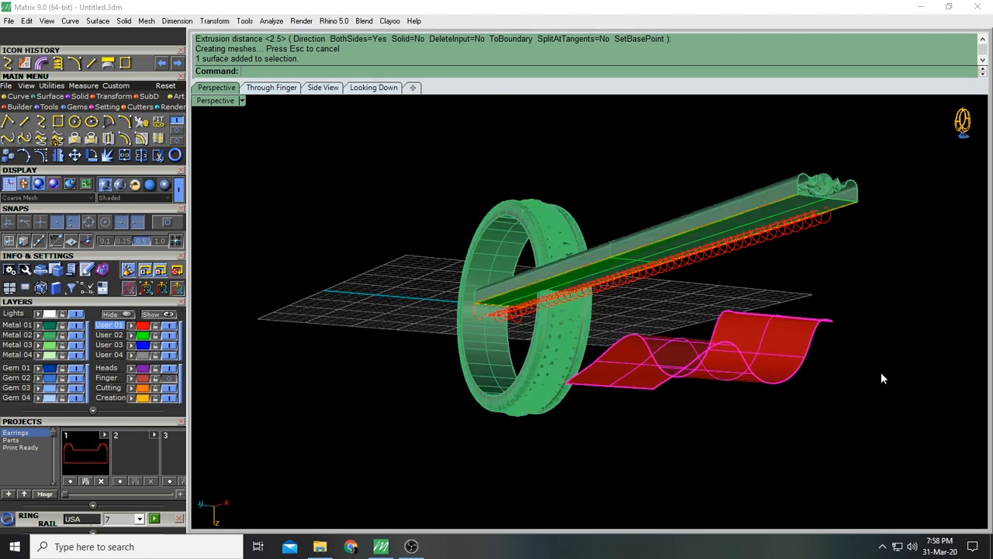
right_click_drag(875, 426, 622, 346)
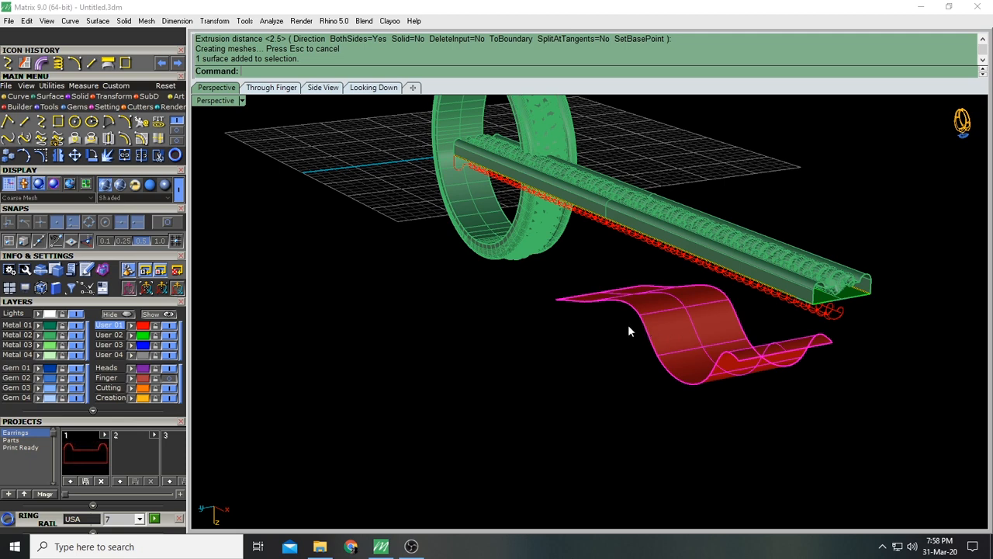
right_click_drag(628, 326, 622, 306)
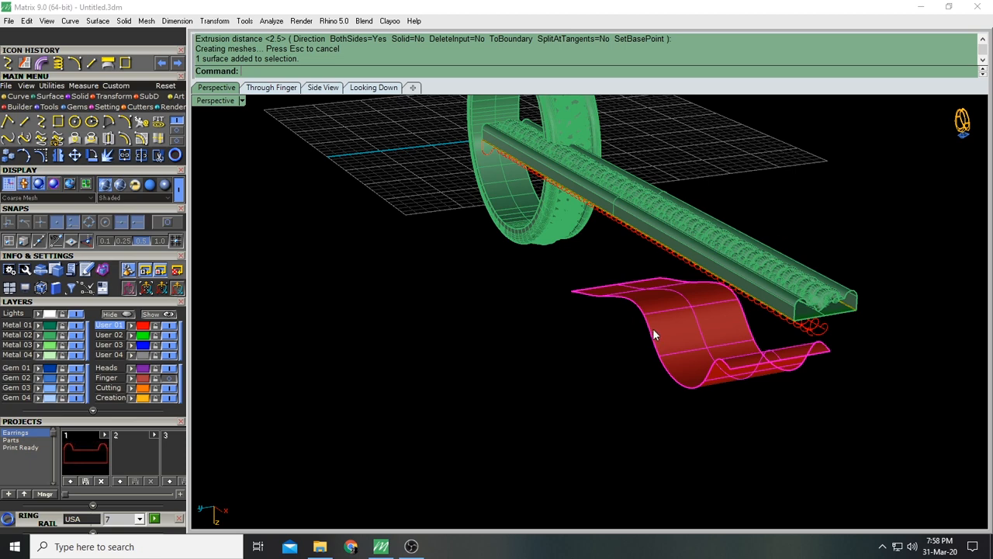
key("Delete")
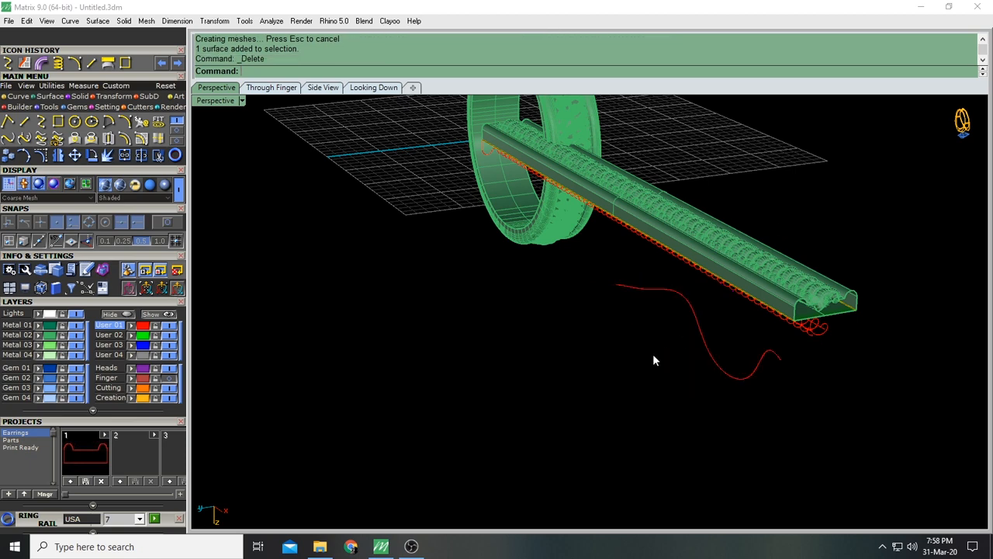
Hide the flat band with its base surface and the coil curves, keeping the ring and wavy curve visible
right_click_drag(539, 313, 361, 271)
scroll(583, 181, "down", 3)
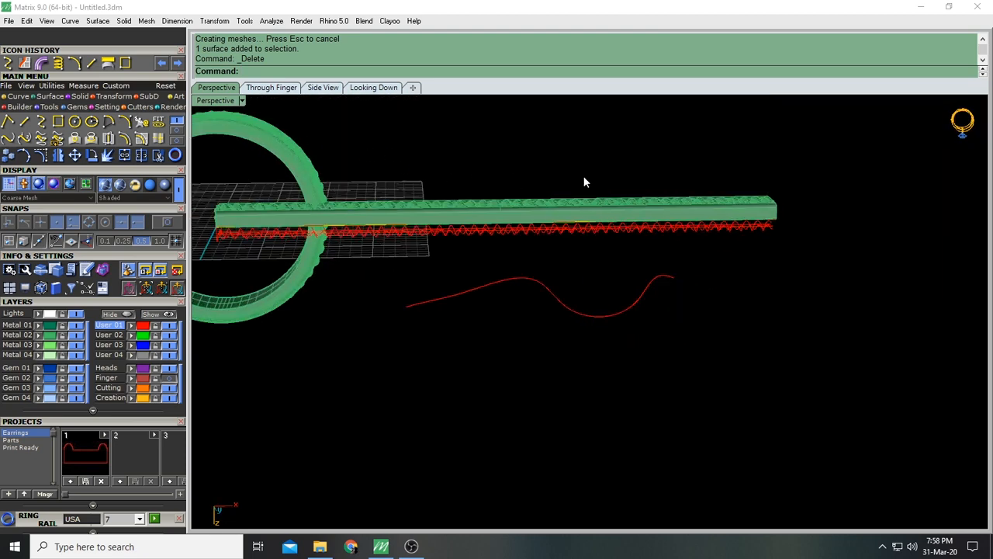
left_click_drag(871, 161, 531, 246)
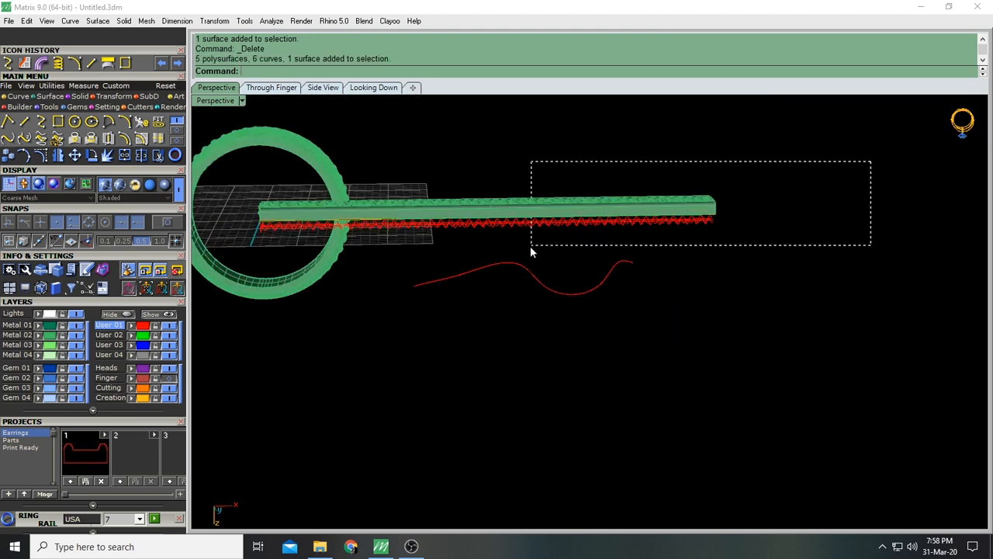
left_click(113, 316)
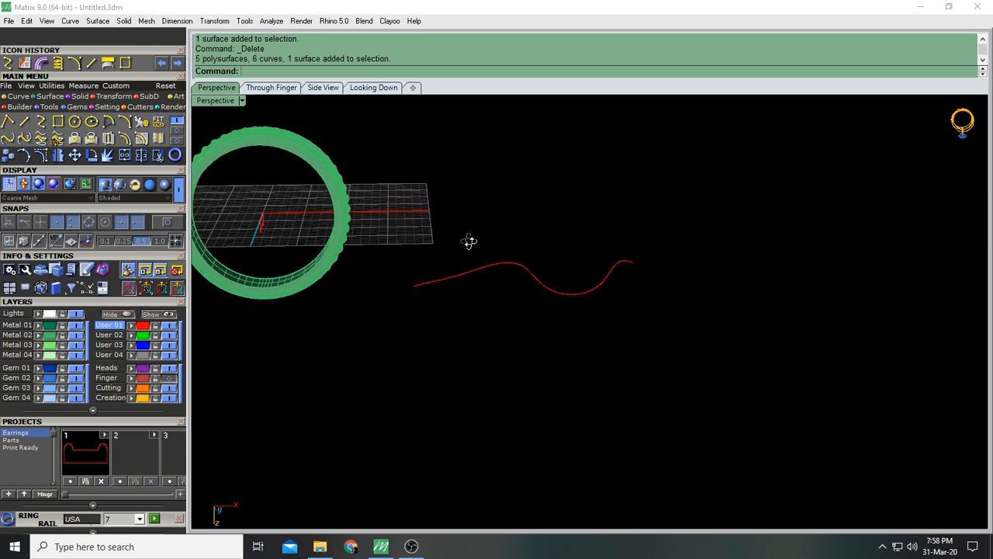
Set Perspective to Machine display and inspect the ring's woven pattern and raised edges from several angles
right_click_drag(468, 241, 547, 208)
left_click(242, 100)
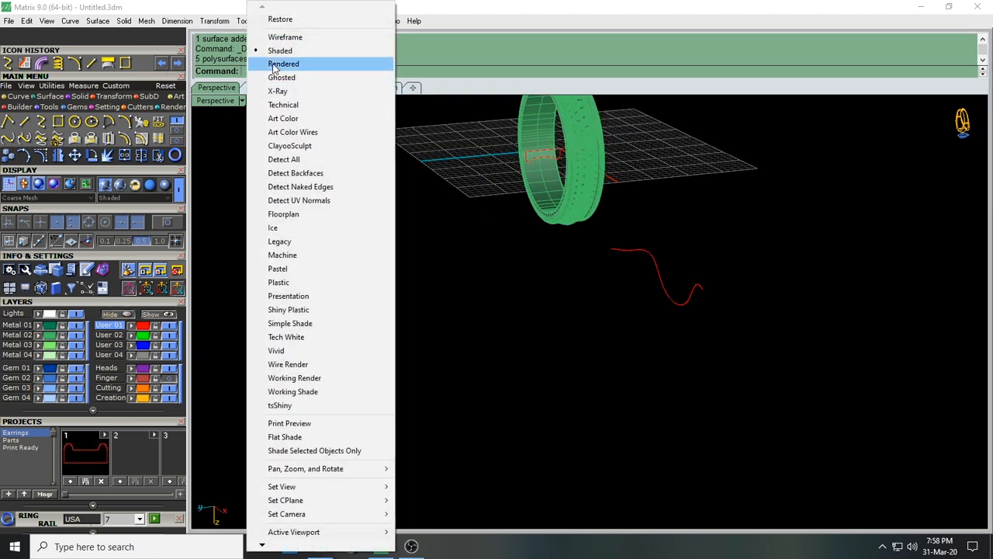
left_click(302, 257)
right_click_drag(682, 164, 586, 349, "shift")
scroll(507, 214, "up", 6)
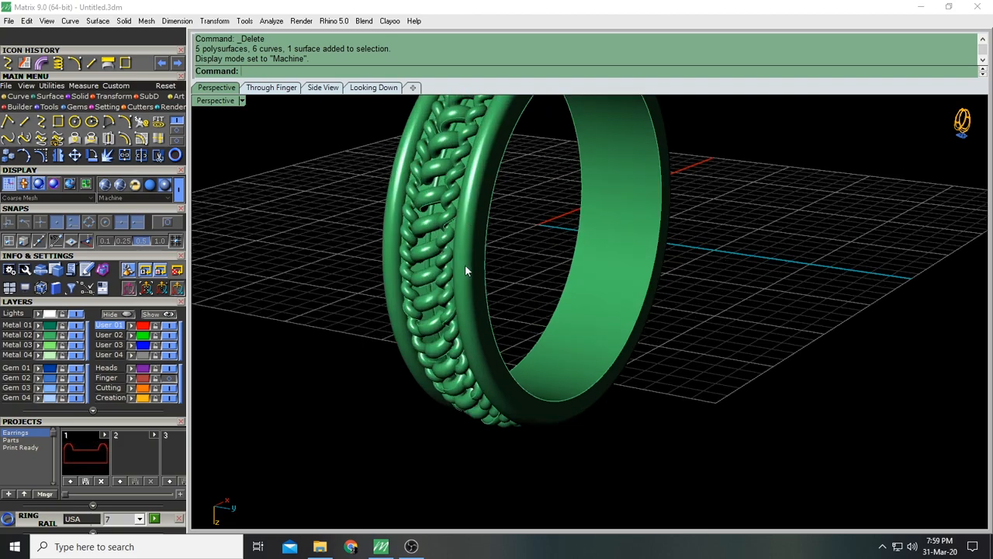
mouse_move(465, 269)
right_mouse_down()
mouse_move(499, 268)
mouse_move(446, 274)
mouse_move(479, 264)
right_mouse_up()
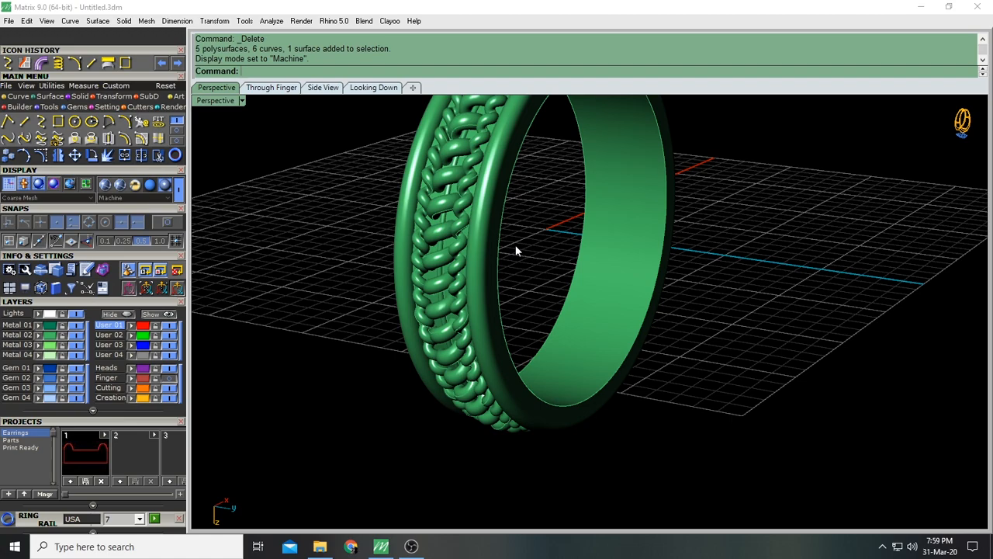
scroll(515, 246, "down", 6)
right_click_drag(503, 247, 517, 287)
scroll(517, 287, "up", 4)
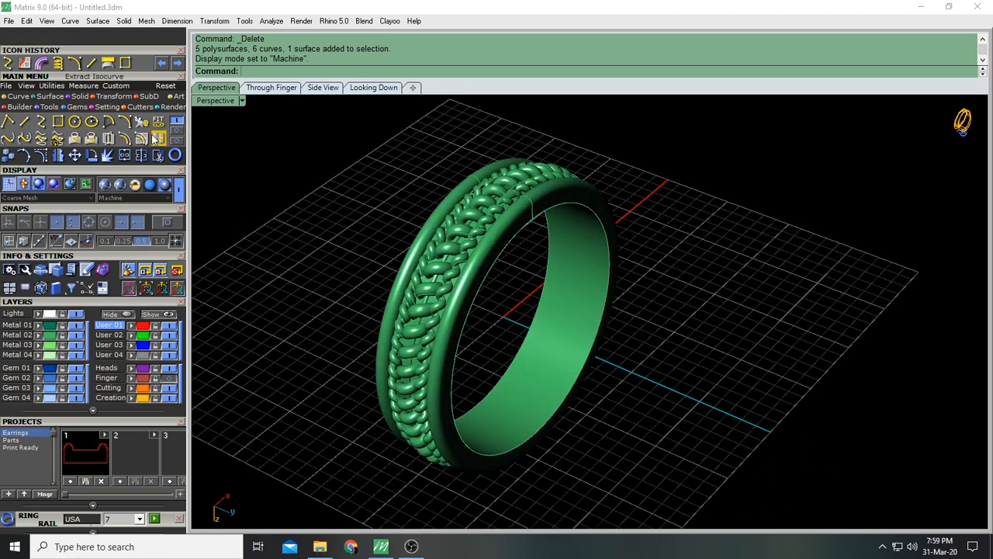
Open the V-Ray Render settings with the metal material library and orient the ring in Perspective
left_click(171, 107)
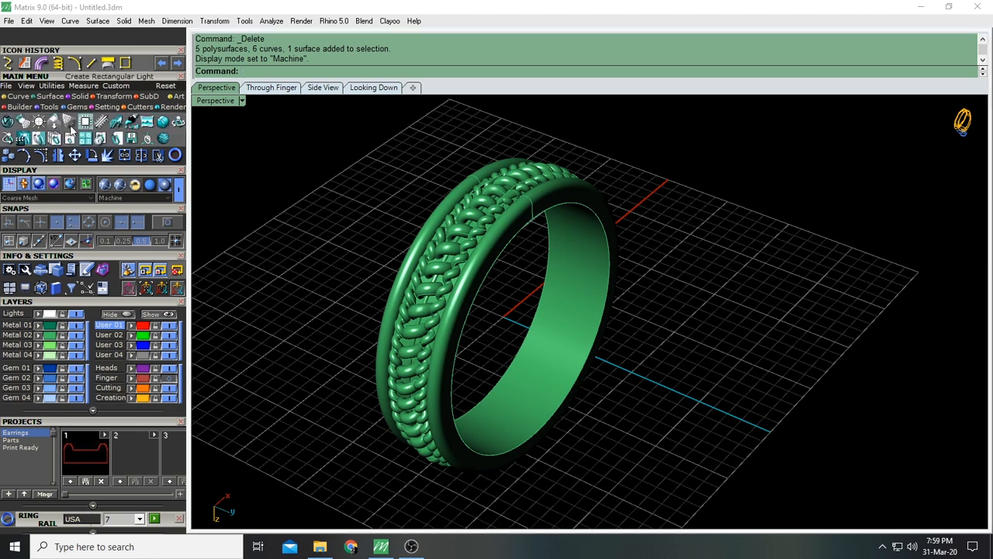
left_click(423, 293)
left_click(333, 275)
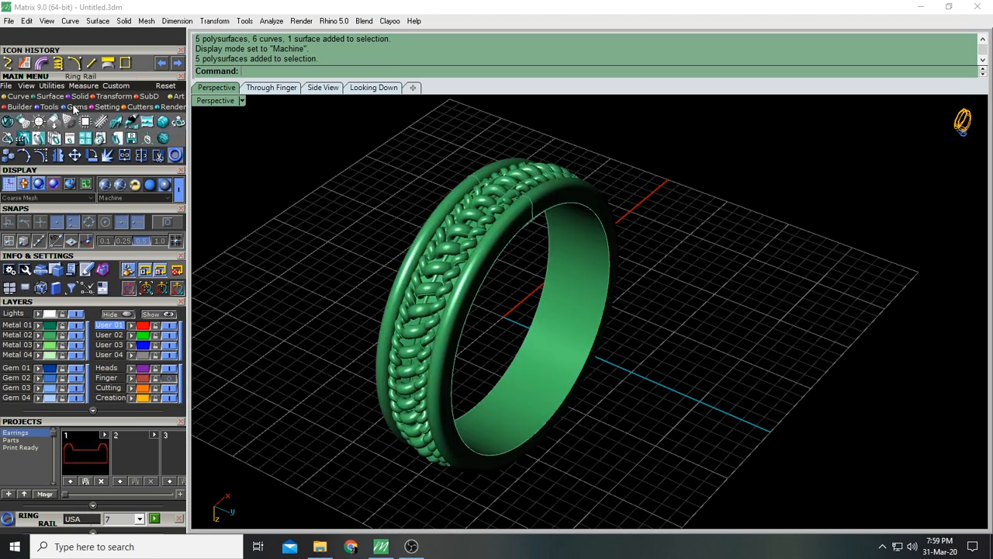
left_click(8, 121)
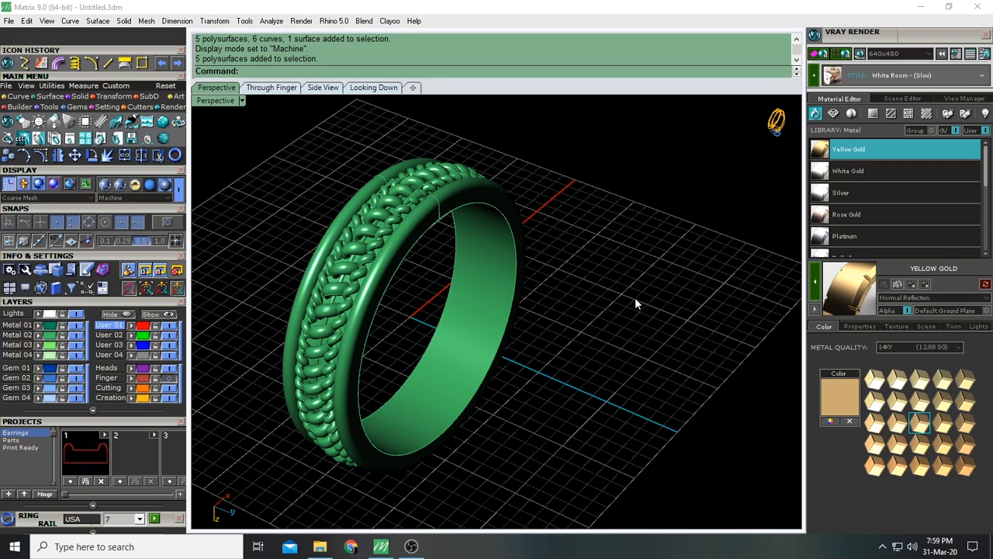
right_click_drag(360, 269, 422, 263)
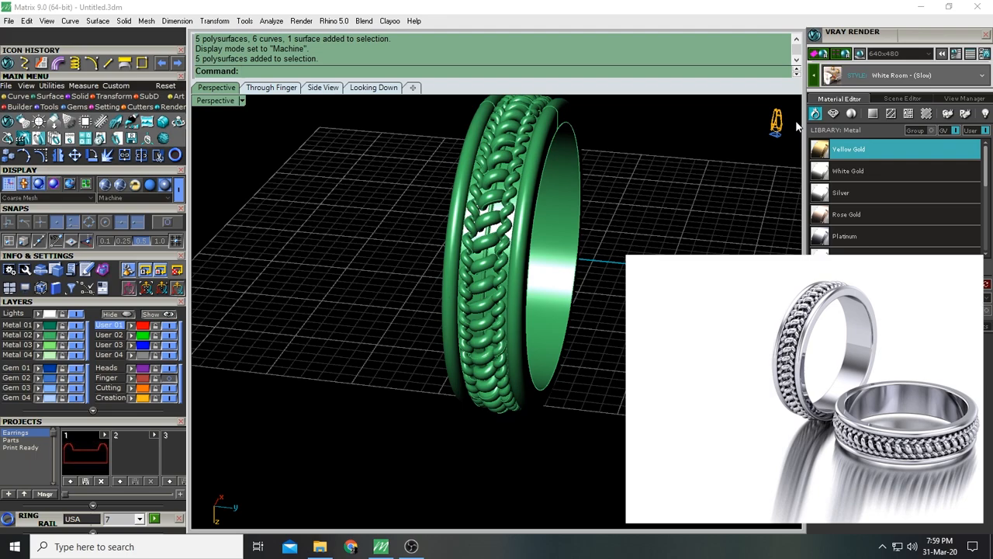
right_click_drag(784, 161, 664, 232)
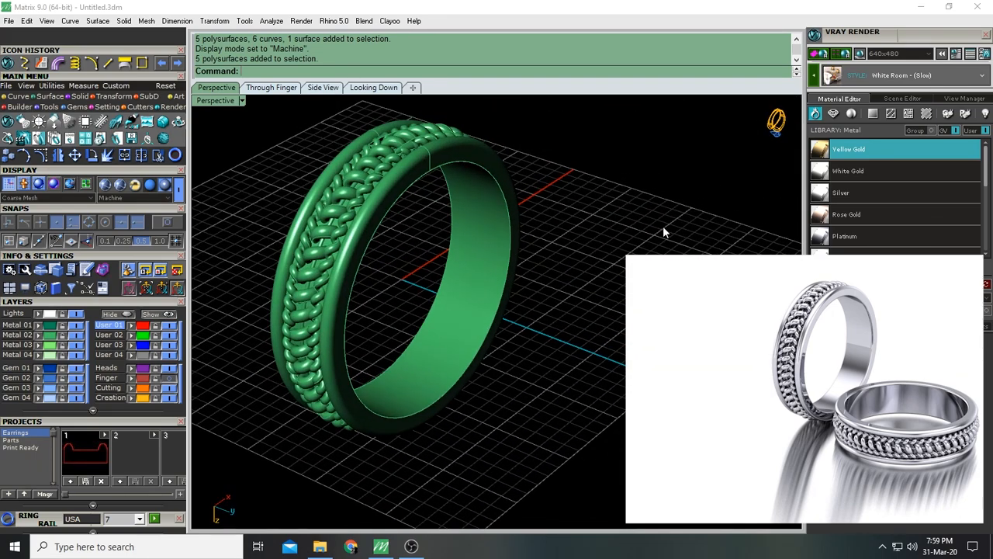